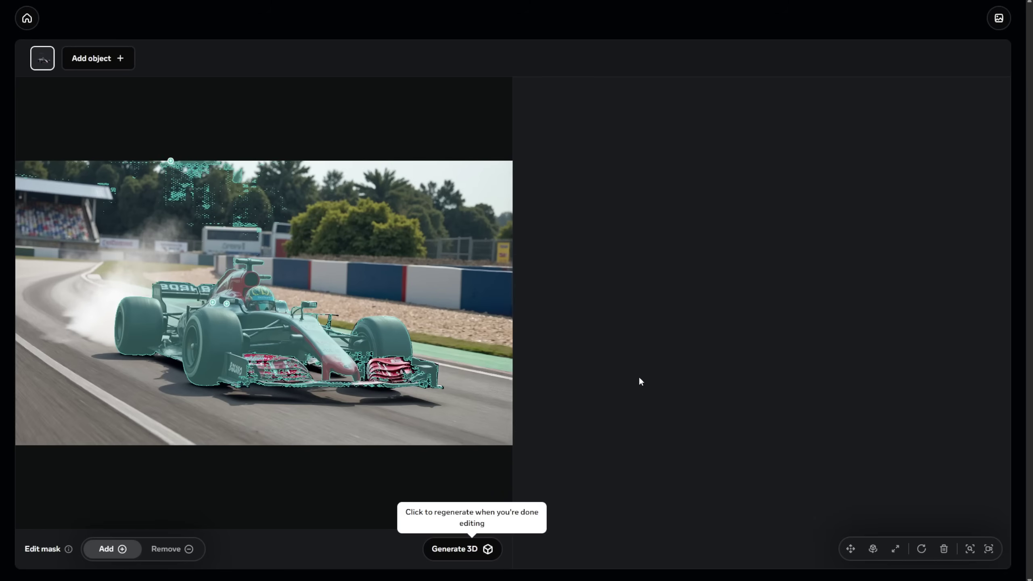
Step: Generate the 3D model of the masked race car, then return to the home page
{"action": "left_click", "coordinate": [469, 548]}
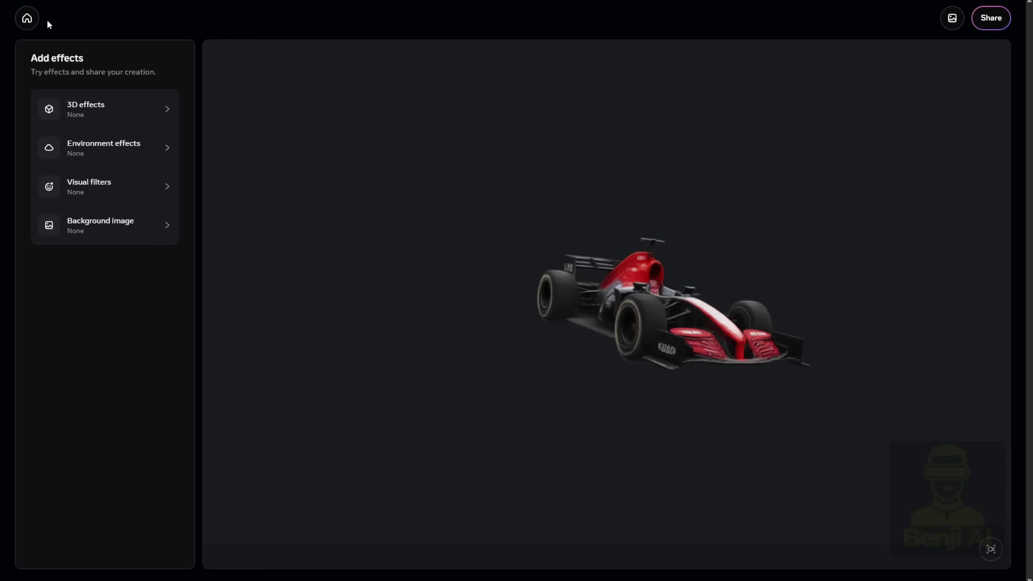
{"action": "left_click", "coordinate": [27, 18]}
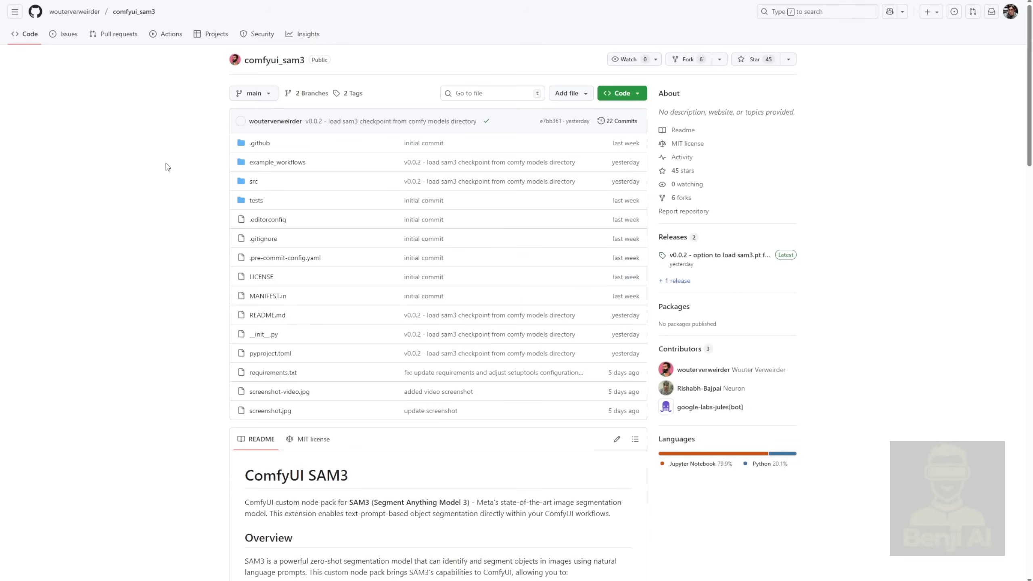
Step: Switch to the comfyui_sam3 GitHub page and read the README's overview and the Quickstart model setup options
{"action": "scroll", "coordinate": [170, 167], "scroll_direction": "down", "scroll_amount": 2}
{"action": "scroll", "coordinate": [169, 167], "scroll_direction": "down", "scroll_amount": 7}
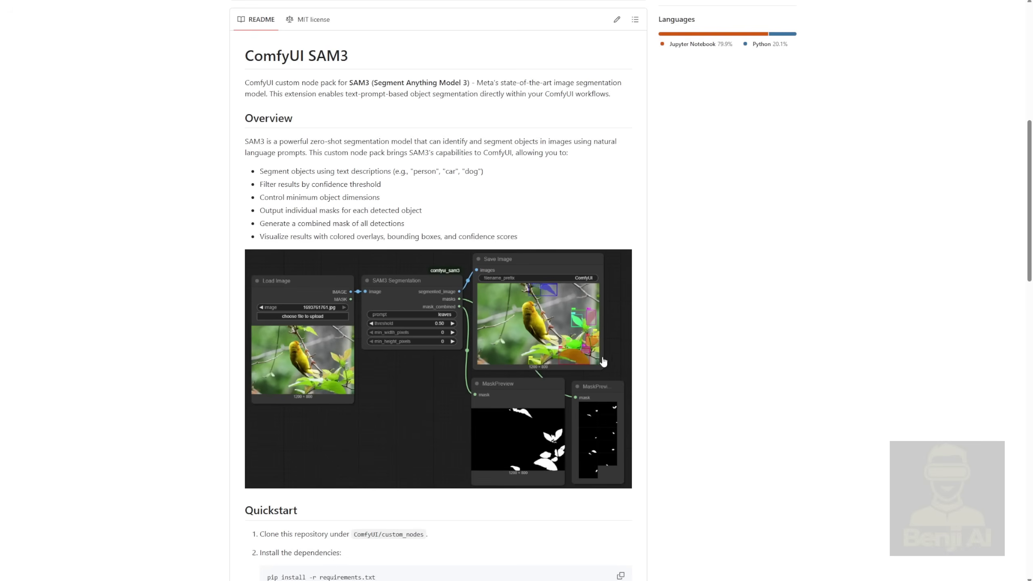
{"action": "scroll", "coordinate": [427, 155], "scroll_direction": "down", "scroll_amount": 1}
{"action": "scroll", "coordinate": [427, 154], "scroll_direction": "down", "scroll_amount": 10}
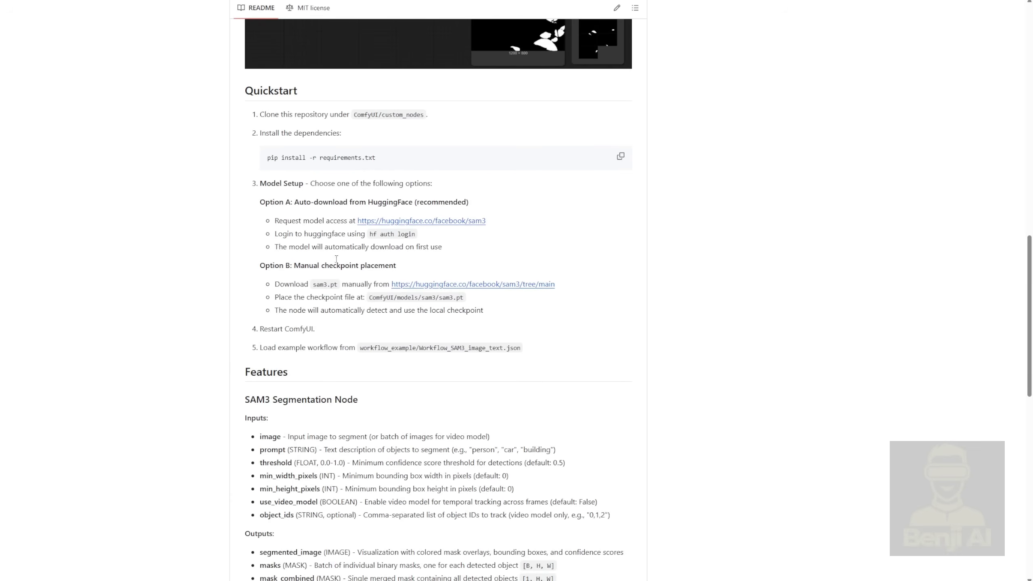
{"action": "left_click_drag", "start_coordinate": [266, 201], "coordinate": [529, 239]}
{"action": "left_click", "coordinate": [564, 237]}
{"action": "left_click_drag", "start_coordinate": [279, 263], "coordinate": [307, 322]}
{"action": "left_click", "coordinate": [315, 326]}
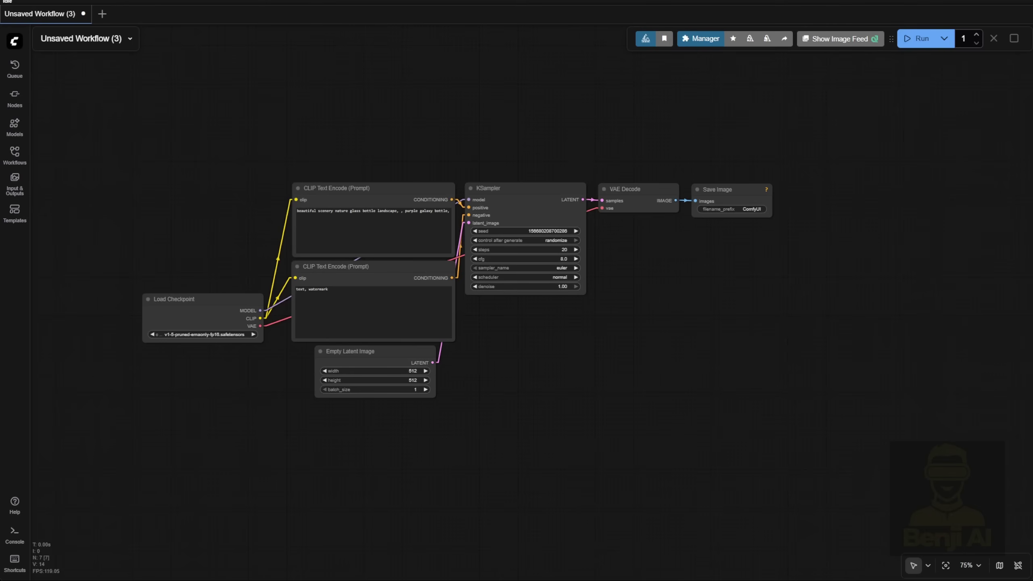
Step: Switch to ComfyUI, delete all default workflow nodes and add a SAM3 Segmentation node
{"action": "left_click_drag", "start_coordinate": [782, 435], "coordinate": [176, 199]}
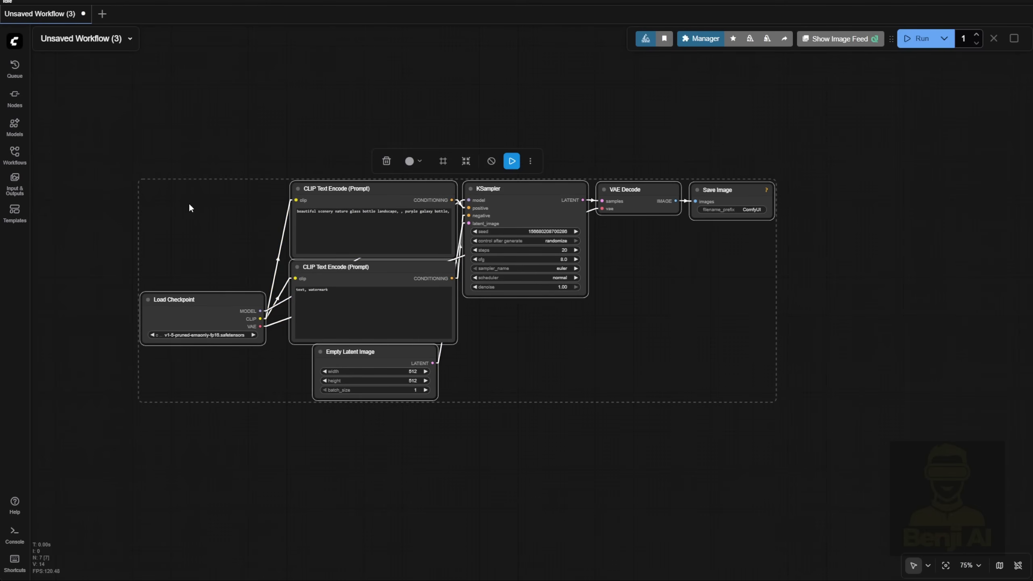
{"action": "key", "text": "Delete"}
{"action": "double_click", "coordinate": [348, 246]}
{"action": "type", "text": "S"}
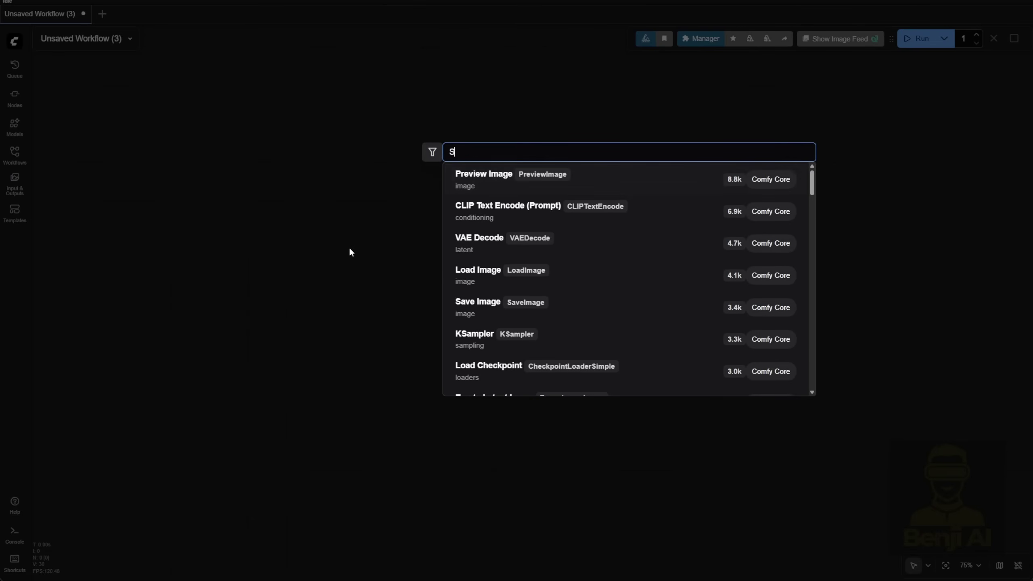
{"action": "type", "text": "AM3"}
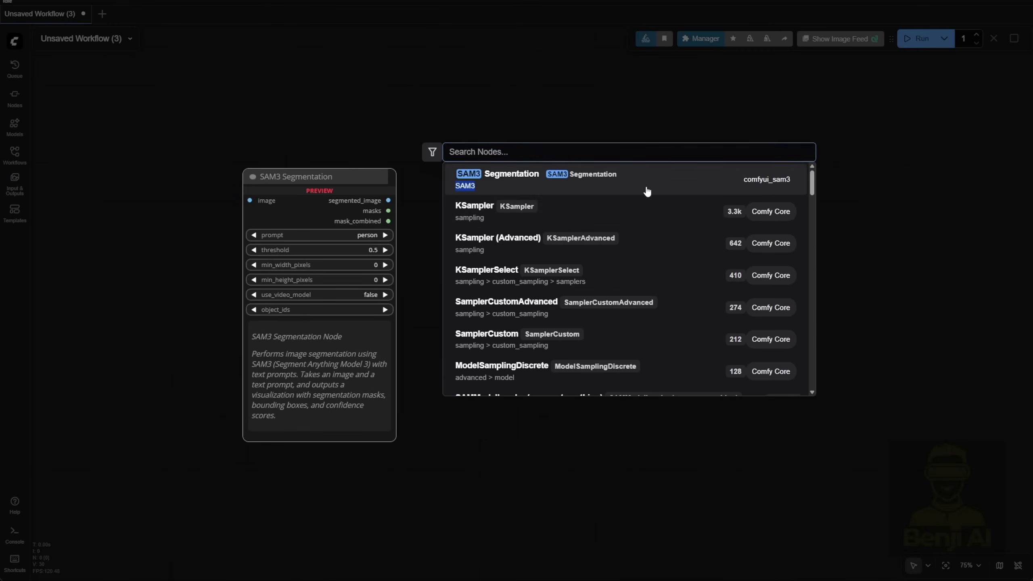
{"action": "left_click", "coordinate": [641, 184]}
{"action": "key", "text": "Return"}
{"action": "scroll", "coordinate": [346, 227], "scroll_direction": "up", "scroll_amount": 9}
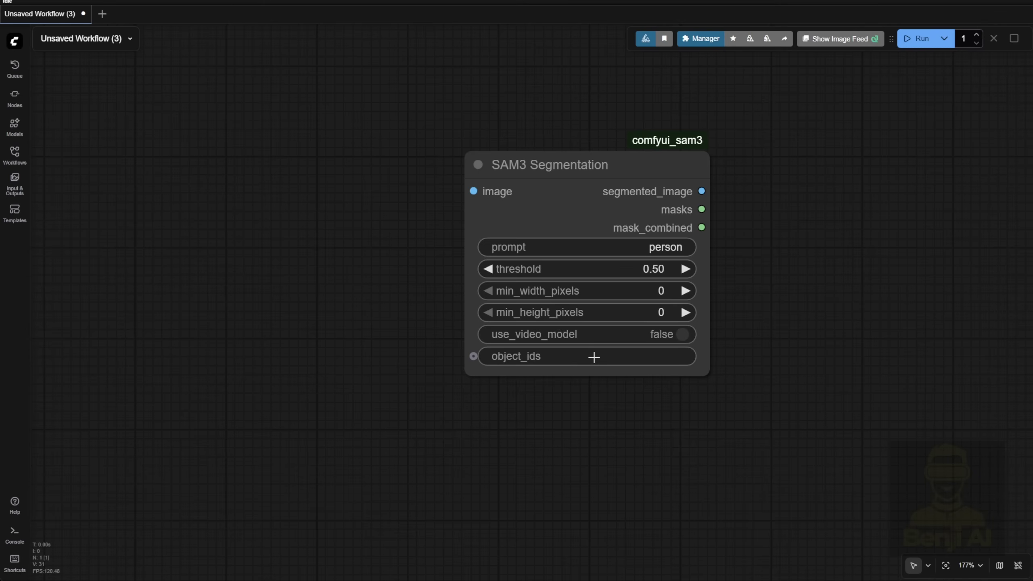
{"action": "mouse_move", "coordinate": [593, 356]}
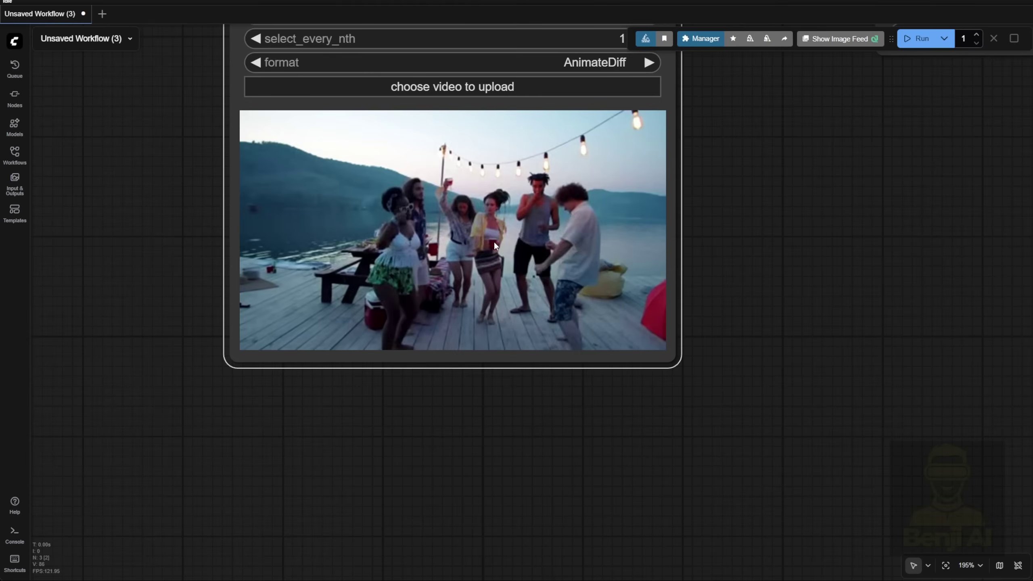
{"action": "right_click", "coordinate": [494, 242]}
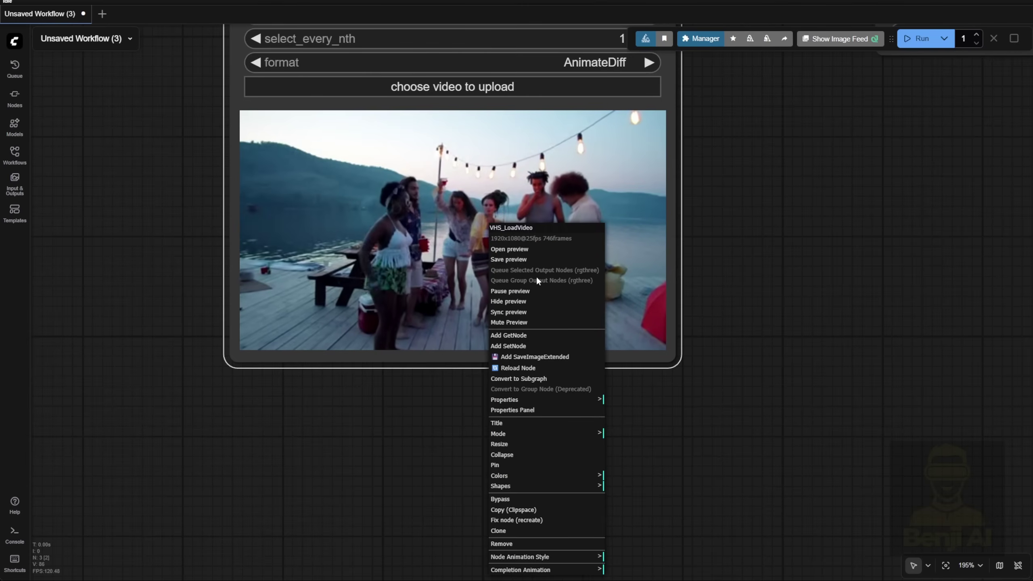
{"action": "left_click", "coordinate": [561, 438]}
{"action": "left_click_drag", "start_coordinate": [561, 438], "coordinate": [396, 512]}
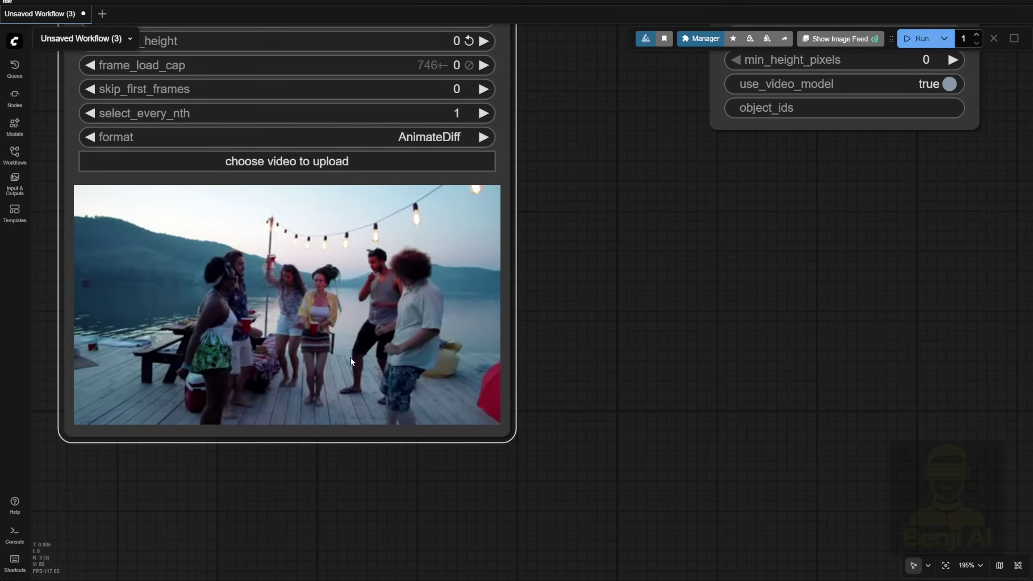
Step: Set the SAM3 Segmentation node's object_ids to 1,3,5
{"action": "left_click_drag", "start_coordinate": [822, 242], "coordinate": [511, 448]}
{"action": "left_click", "coordinate": [511, 449]}
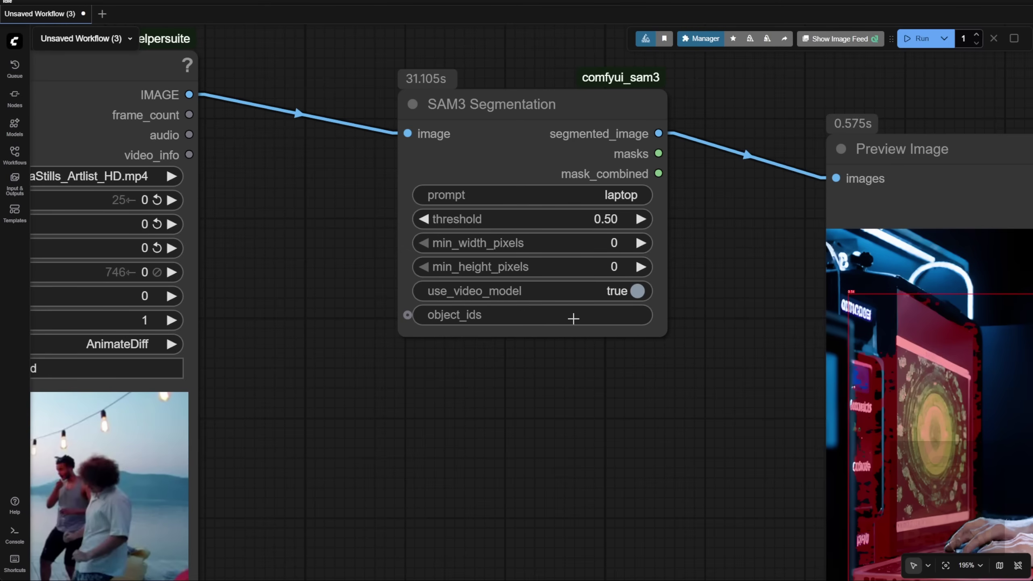
{"action": "left_click", "coordinate": [572, 316]}
{"action": "type", "text": "1,3,5"}
{"action": "key", "text": "Return"}
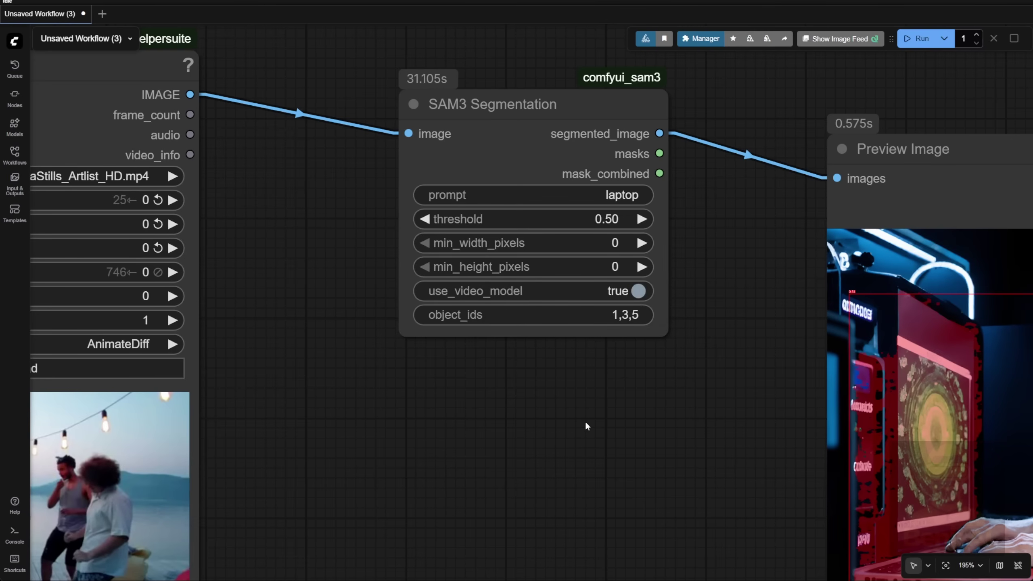
Step: Change the SAM3 Segmentation node's prompt to human
{"action": "scroll", "coordinate": [600, 385], "scroll_direction": "down", "scroll_amount": 3}
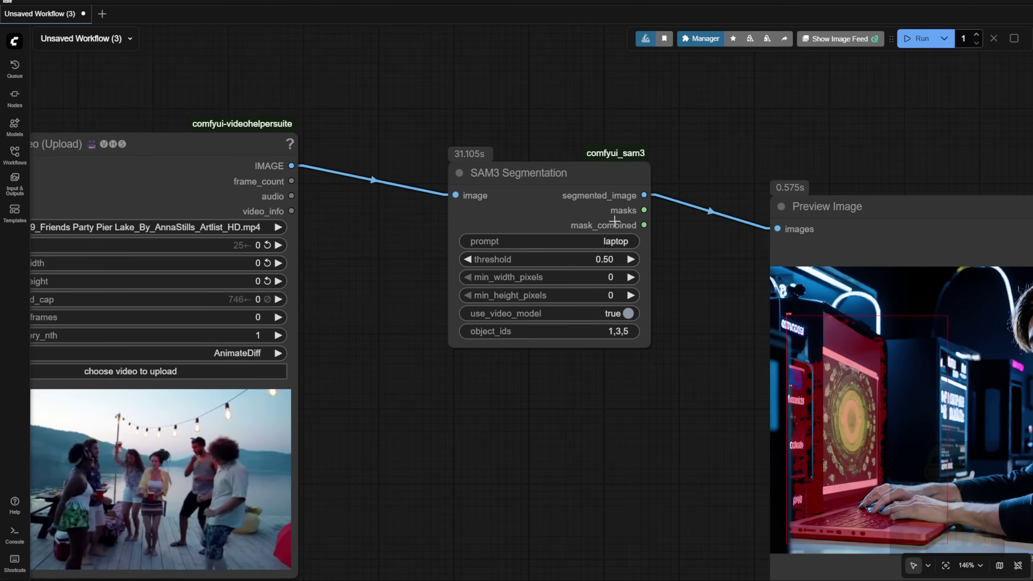
{"action": "left_click", "coordinate": [615, 241]}
{"action": "type", "text": "human"}
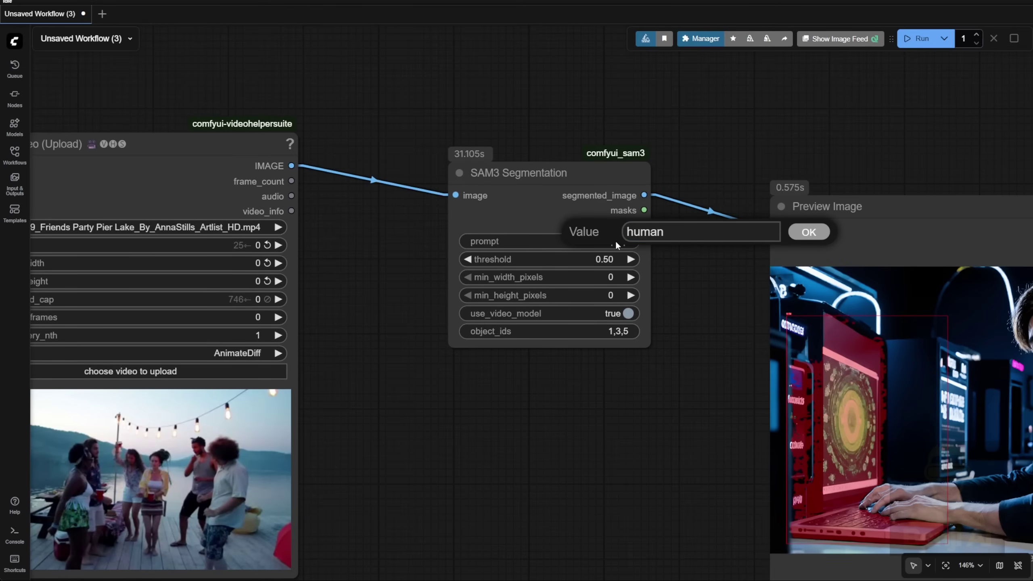
{"action": "key", "text": "Return"}
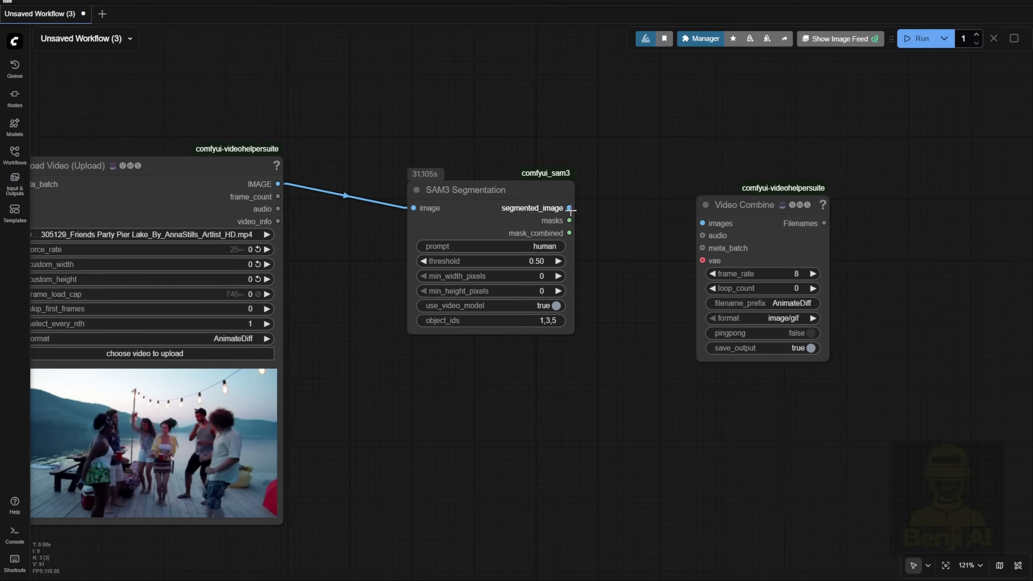
Step: Connect the segmented_image output to the Video Combine node's images input and set its frame_rate to 25
{"action": "left_click_drag", "start_coordinate": [569, 209], "coordinate": [709, 223]}
{"action": "left_click_drag", "start_coordinate": [756, 152], "coordinate": [501, 50]}
{"action": "scroll", "coordinate": [526, 205], "scroll_direction": "up", "scroll_amount": 1}
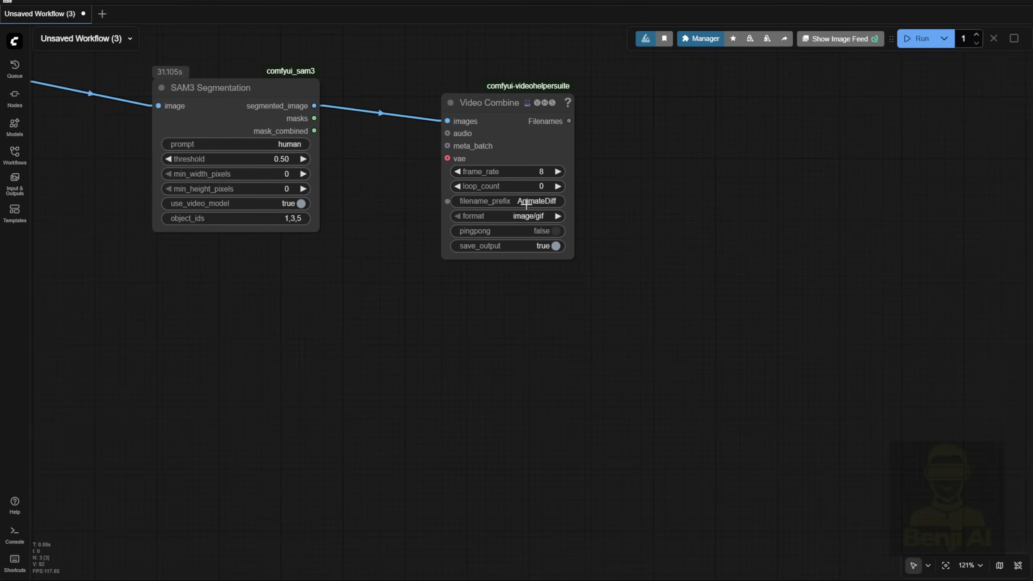
{"action": "scroll", "coordinate": [526, 204], "scroll_direction": "up", "scroll_amount": 3}
{"action": "left_click", "coordinate": [543, 155]}
{"action": "scroll", "coordinate": [421, 313], "scroll_direction": "down", "scroll_amount": 4}
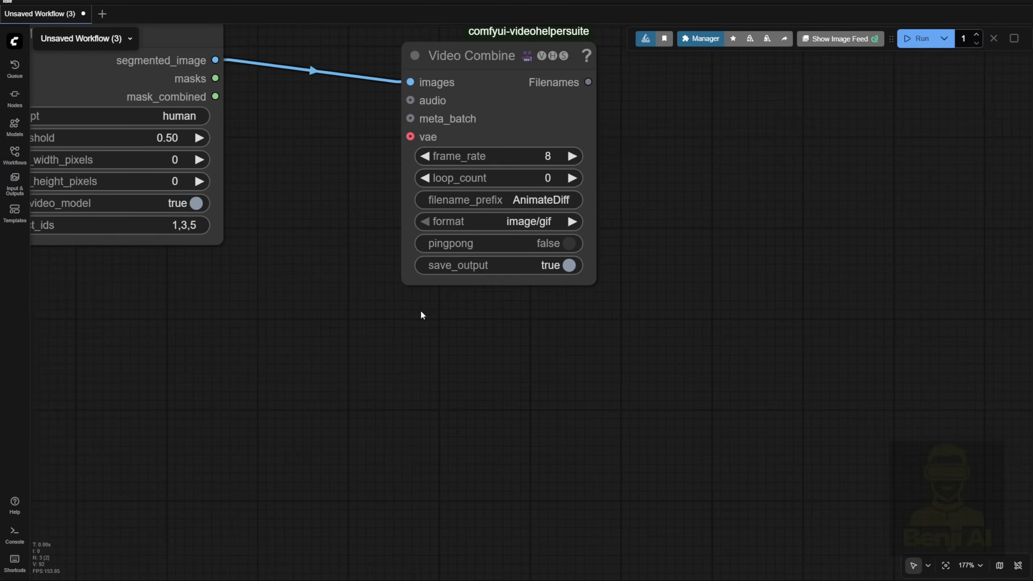
{"action": "left_click", "coordinate": [791, 219]}
{"action": "type", "text": "25"}
{"action": "key", "text": "Return"}
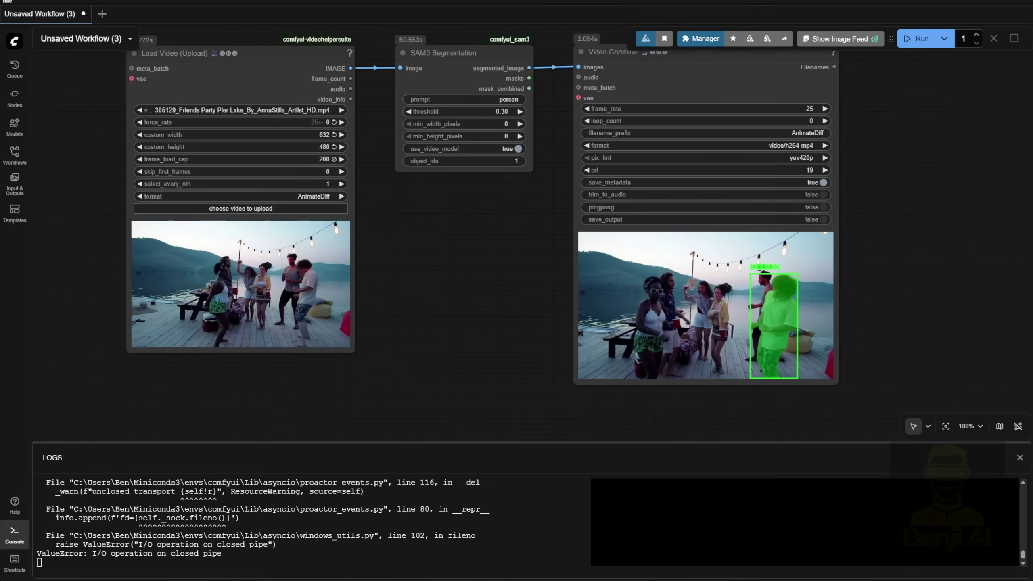
{"action": "left_click_drag", "start_coordinate": [441, 313], "coordinate": [421, 291]}
{"action": "scroll", "coordinate": [571, 316], "scroll_direction": "up", "scroll_amount": 3}
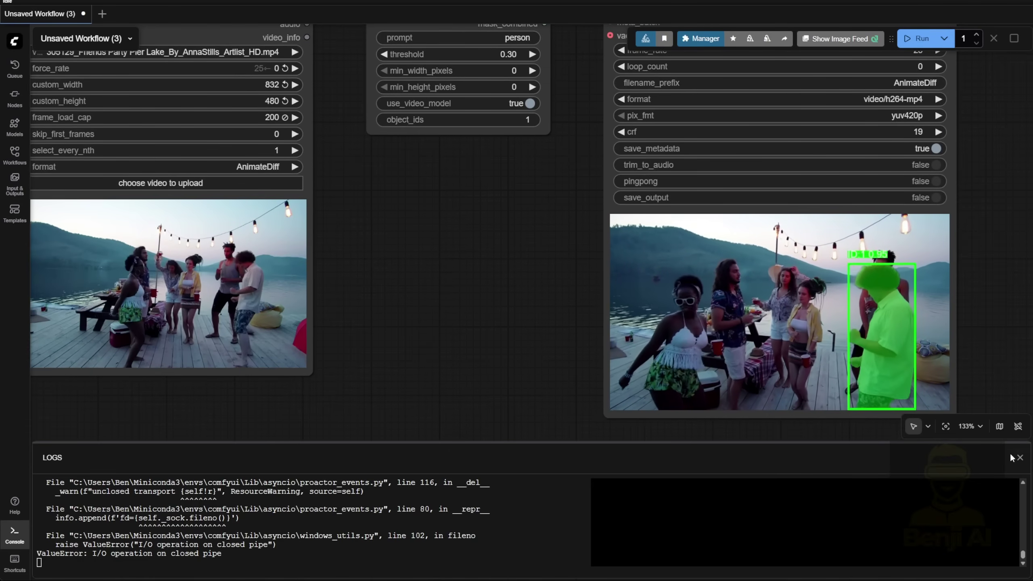
Step: Clear the object_ids of the SAM3 Segmentation node and run the workflow to track every person
{"action": "key", "text": "ctrl+grave"}
{"action": "left_click_drag", "start_coordinate": [502, 353], "coordinate": [548, 467]}
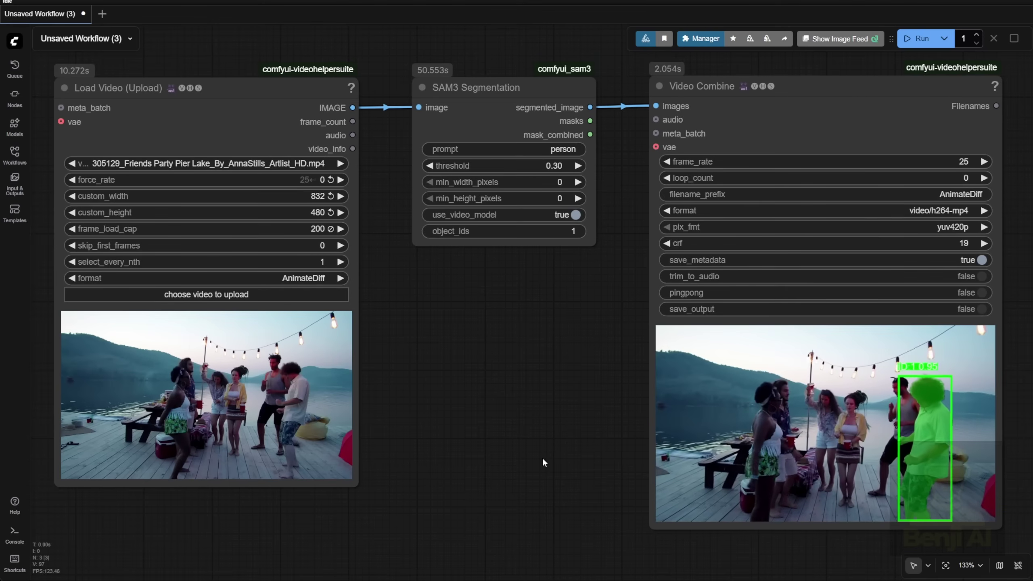
{"action": "left_click", "coordinate": [212, 118]}
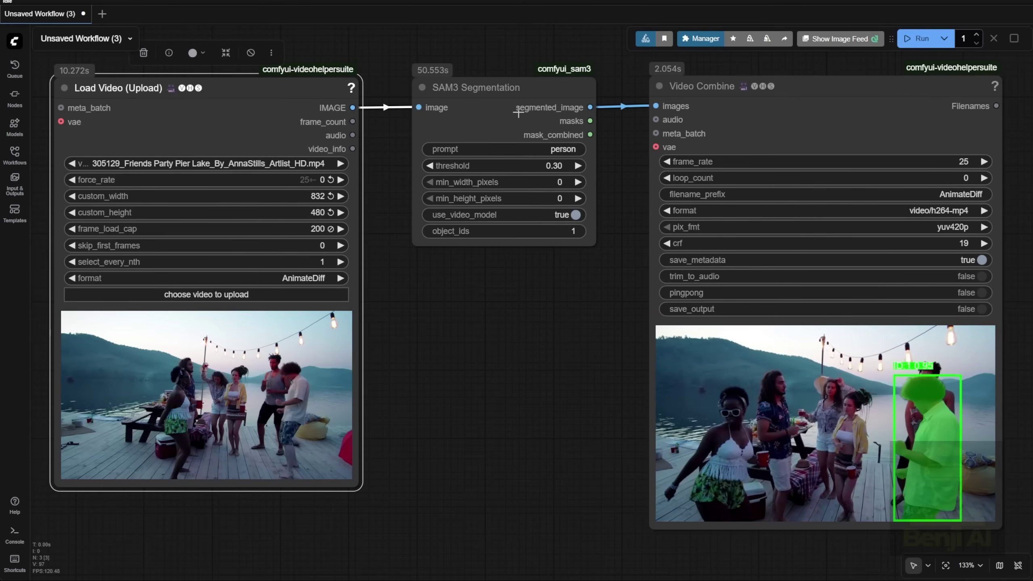
{"action": "left_click", "coordinate": [582, 231]}
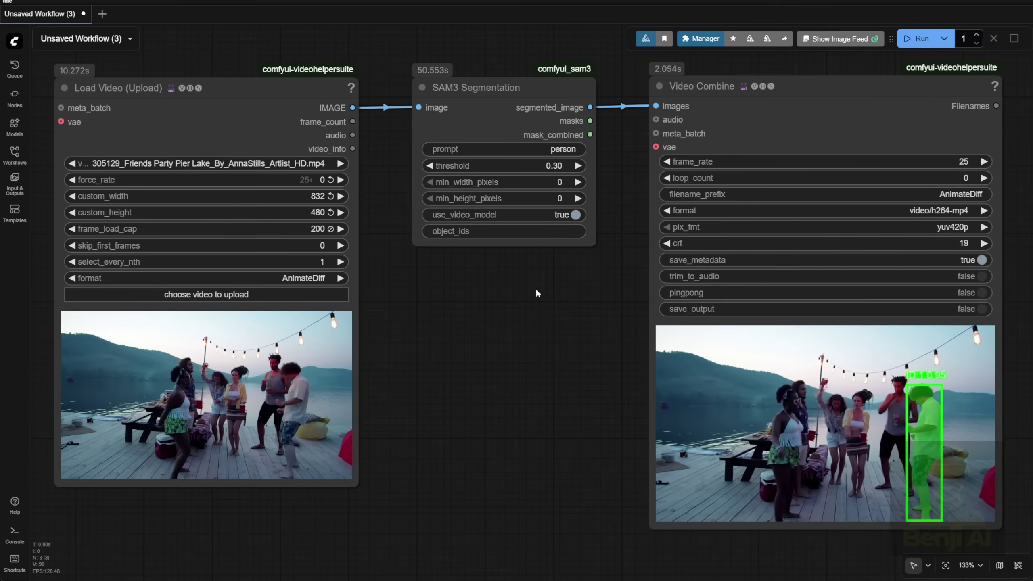
{"action": "left_click", "coordinate": [920, 38]}
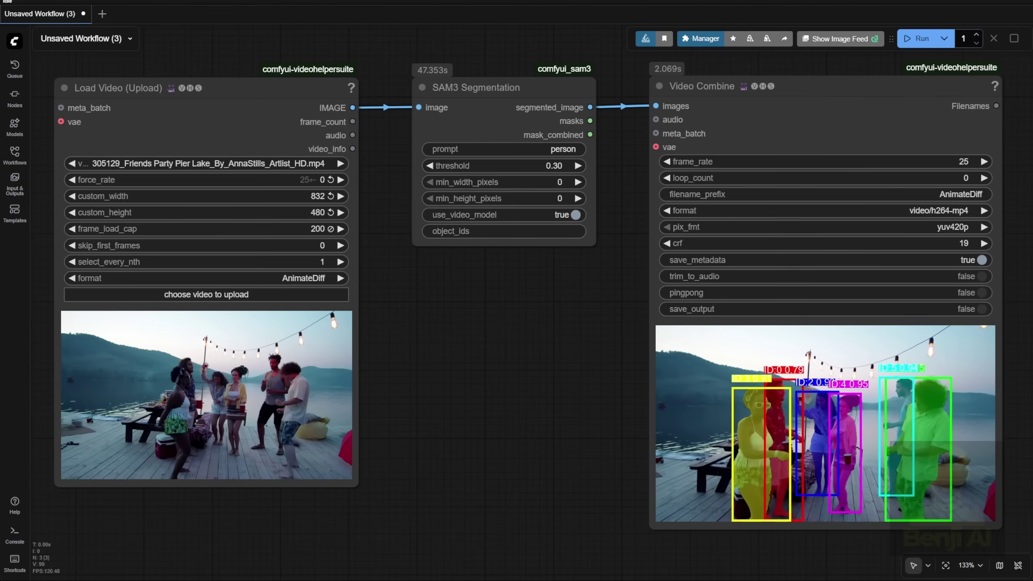
Step: Route a duplicate of the SAM3 Segmentation node from Load Video into Video Combine and set use_video_model to false on the original
{"action": "scroll", "coordinate": [566, 355], "scroll_direction": "up", "scroll_amount": 6}
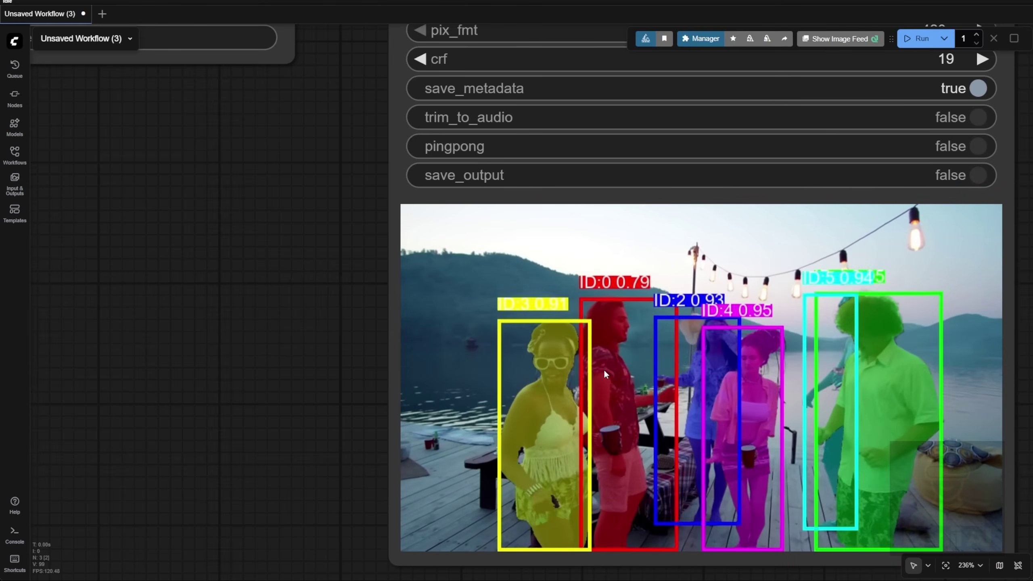
{"action": "scroll", "coordinate": [603, 369], "scroll_direction": "down", "scroll_amount": 6}
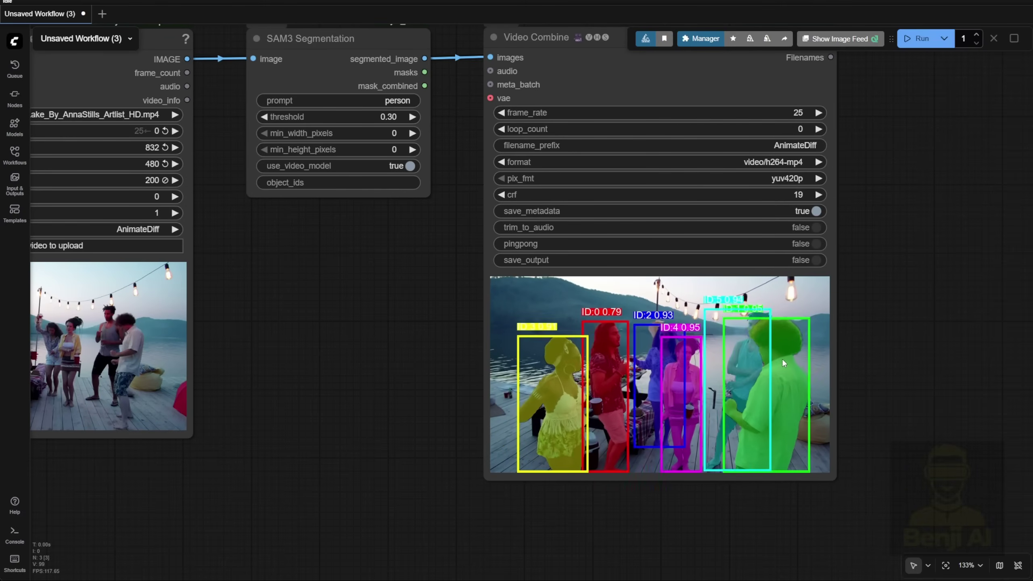
{"action": "scroll", "coordinate": [371, 342], "scroll_direction": "down", "scroll_amount": 4}
{"action": "left_click_drag", "start_coordinate": [599, 132], "coordinate": [795, 125]}
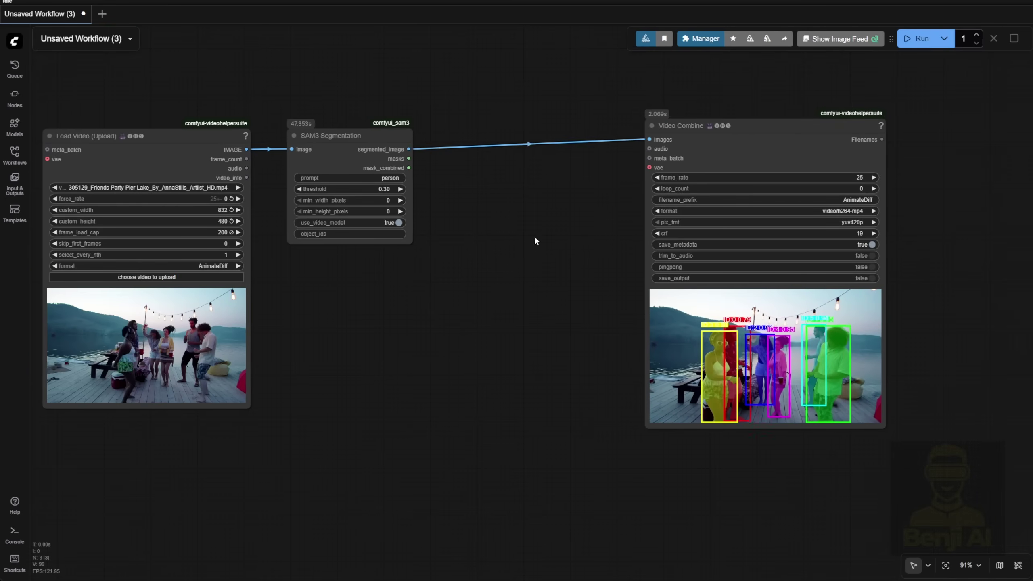
{"action": "left_click", "coordinate": [346, 142]}
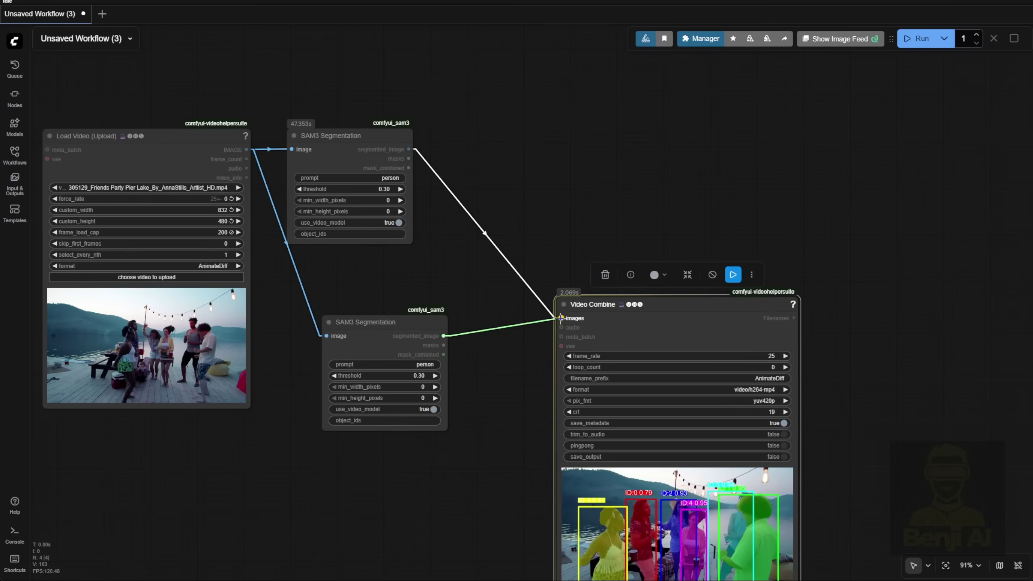
{"action": "left_click_drag", "start_coordinate": [560, 318], "coordinate": [561, 319]}
{"action": "left_click_drag", "start_coordinate": [601, 310], "coordinate": [531, 334]}
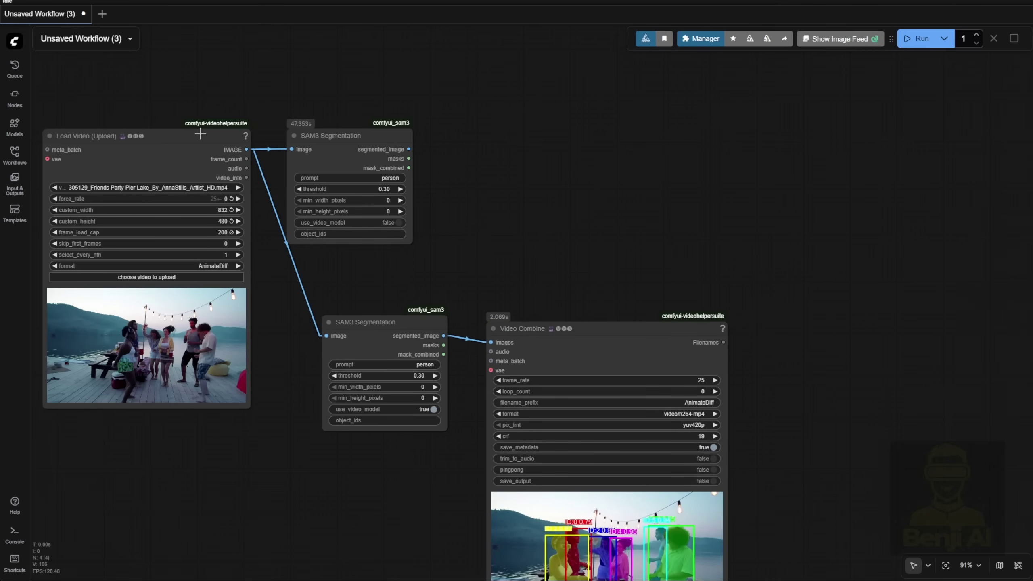
Step: Make room between Load Video and the original SAM3 Segmentation node and add an Image From Batch node there
{"action": "left_click_drag", "start_coordinate": [333, 96], "coordinate": [484, 78]}
{"action": "left_click_drag", "start_coordinate": [311, 132], "coordinate": [204, 246]}
{"action": "left_click", "coordinate": [331, 138]}
{"action": "double_click", "coordinate": [331, 138]}
{"action": "type", "text": "image from"}
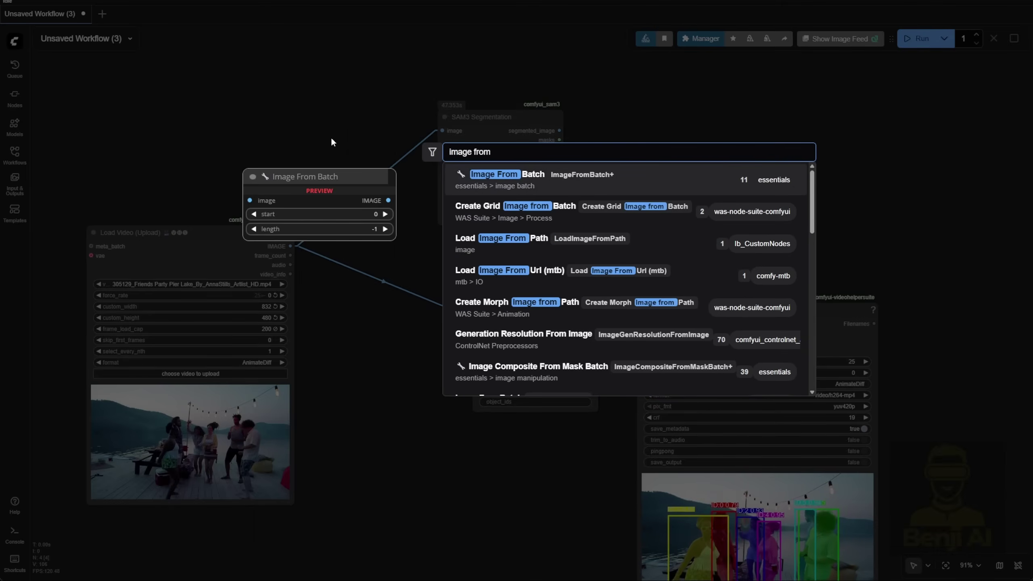
{"action": "key", "text": "Return"}
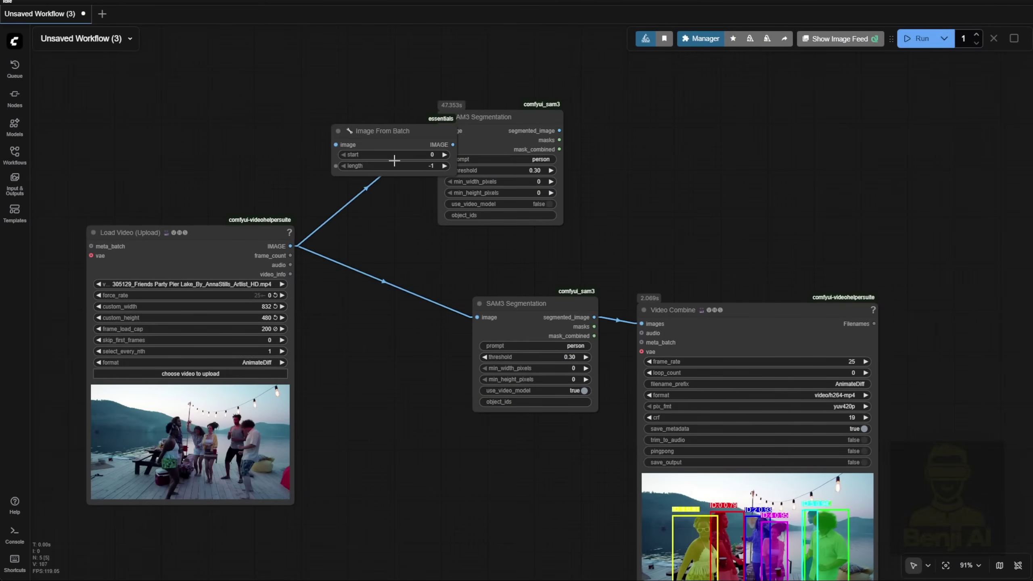
{"action": "left_click_drag", "start_coordinate": [402, 134], "coordinate": [348, 130]}
Step: Set the Image From Batch node's length to 1
{"action": "scroll", "coordinate": [368, 139], "scroll_direction": "up", "scroll_amount": 7}
{"action": "left_click", "coordinate": [366, 181]}
{"action": "type", "text": "1"}
{"action": "key", "text": "Return"}
Step: Link Load Video's IMAGE output through Image From Batch into the original SAM3 Segmentation node's image input
{"action": "left_click_drag", "start_coordinate": [431, 144], "coordinate": [510, 122]}
{"action": "left_click_drag", "start_coordinate": [216, 348], "coordinate": [204, 145]}
{"action": "left_click_drag", "start_coordinate": [285, 117], "coordinate": [308, 90]}
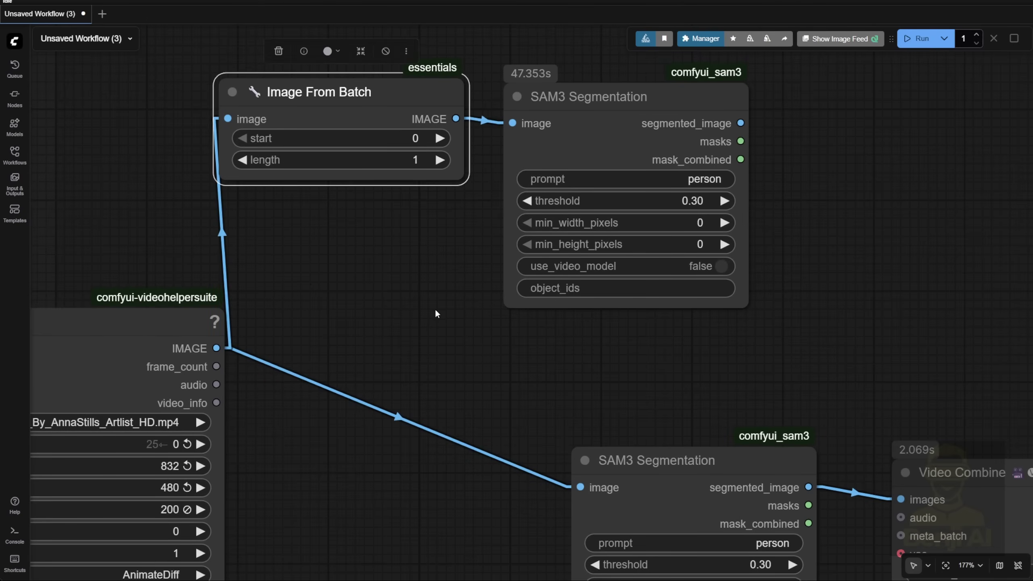
Step: Bypass the duplicated SAM3 Segmentation node together with the Video Combine node
{"action": "scroll", "coordinate": [418, 269], "scroll_direction": "down", "scroll_amount": 3}
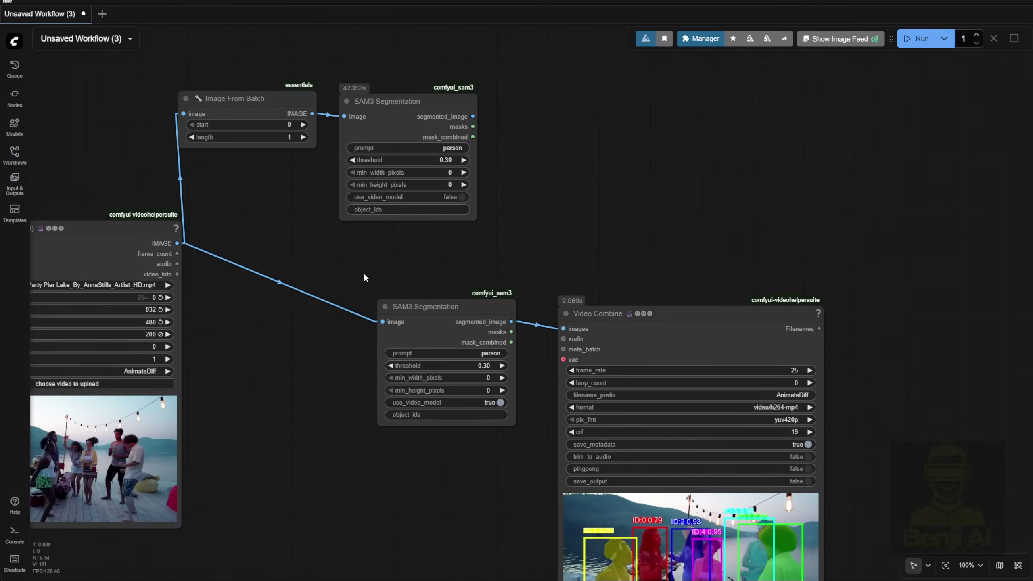
{"action": "left_click_drag", "start_coordinate": [362, 277], "coordinate": [630, 336]}
{"action": "left_click", "coordinate": [635, 276]}
{"action": "left_click", "coordinate": [540, 151]}
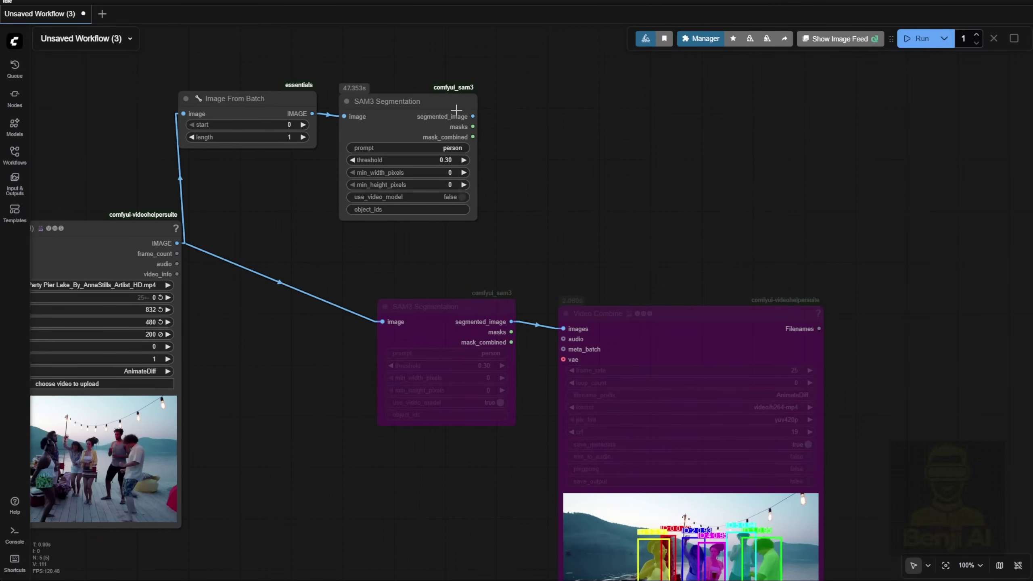
Step: Add a Preview Image node to the original SAM3 Segmentation node's segmented_image output and run the workflow
{"action": "left_click_drag", "start_coordinate": [472, 116], "coordinate": [536, 104]}
{"action": "left_click", "coordinate": [553, 196]}
{"action": "left_click", "coordinate": [927, 41]}
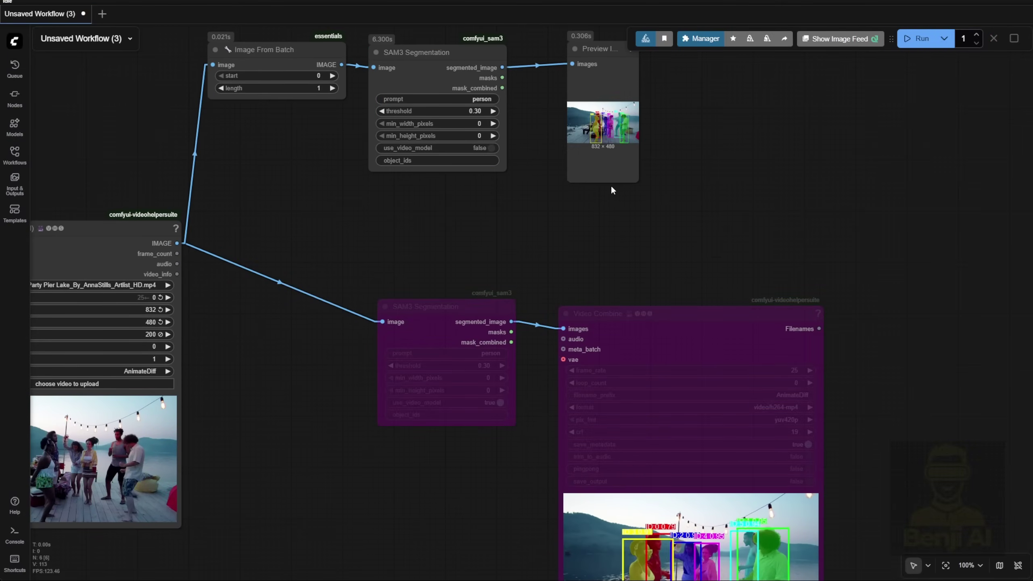
Step: Enlarge the Preview Image node and inspect the segmented people in the single frame
{"action": "left_click_drag", "start_coordinate": [610, 185], "coordinate": [809, 330]}
{"action": "left_click_drag", "start_coordinate": [887, 364], "coordinate": [866, 340]}
{"action": "scroll", "coordinate": [831, 290], "scroll_direction": "up", "scroll_amount": 6}
{"action": "left_click_drag", "start_coordinate": [866, 183], "coordinate": [916, 355]}
{"action": "scroll", "coordinate": [721, 312], "scroll_direction": "up", "scroll_amount": 4}
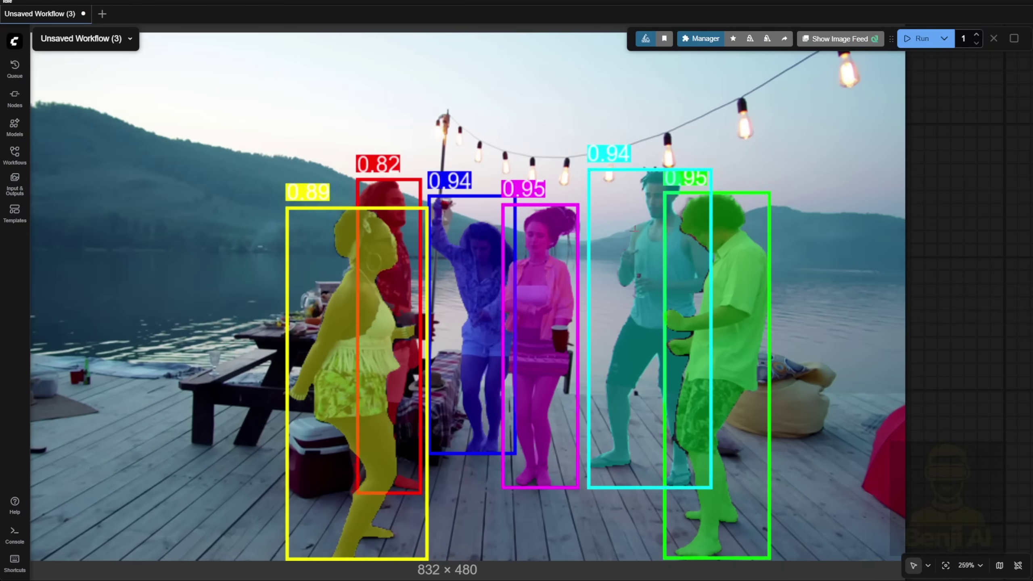
Step: Set use_video_model to true on the original SAM3 Segmentation node, rerun the workflow and inspect the object IDs in the preview
{"action": "scroll", "coordinate": [639, 232], "scroll_direction": "down", "scroll_amount": 5}
{"action": "left_click_drag", "start_coordinate": [162, 240], "coordinate": [502, 240]}
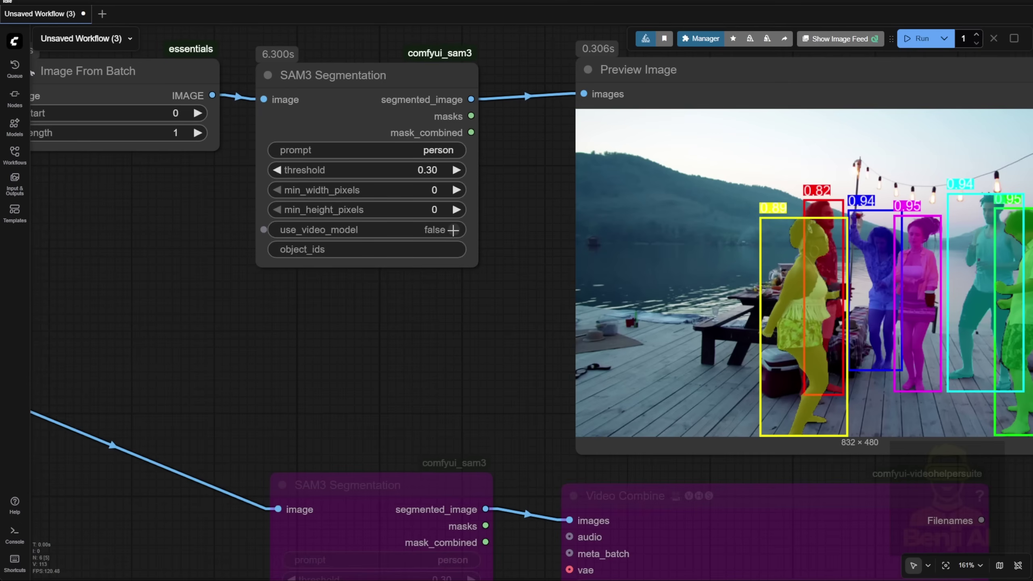
{"action": "left_click", "coordinate": [453, 230]}
{"action": "left_click", "coordinate": [908, 41]}
{"action": "left_click_drag", "start_coordinate": [519, 332], "coordinate": [256, 305]}
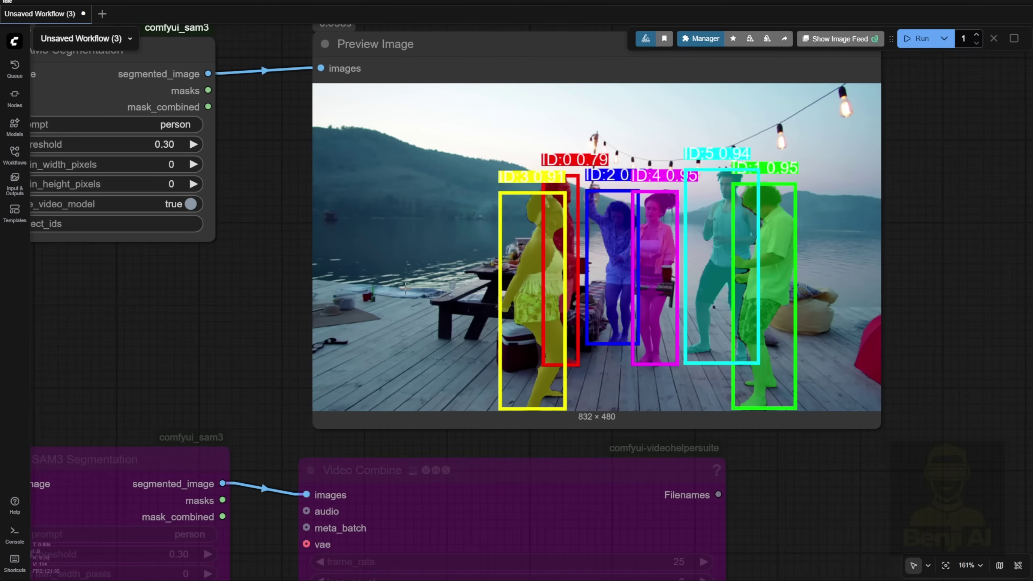
{"action": "left_click_drag", "start_coordinate": [203, 284], "coordinate": [309, 283]}
{"action": "scroll", "coordinate": [316, 291], "scroll_direction": "right", "scroll_amount": 8}
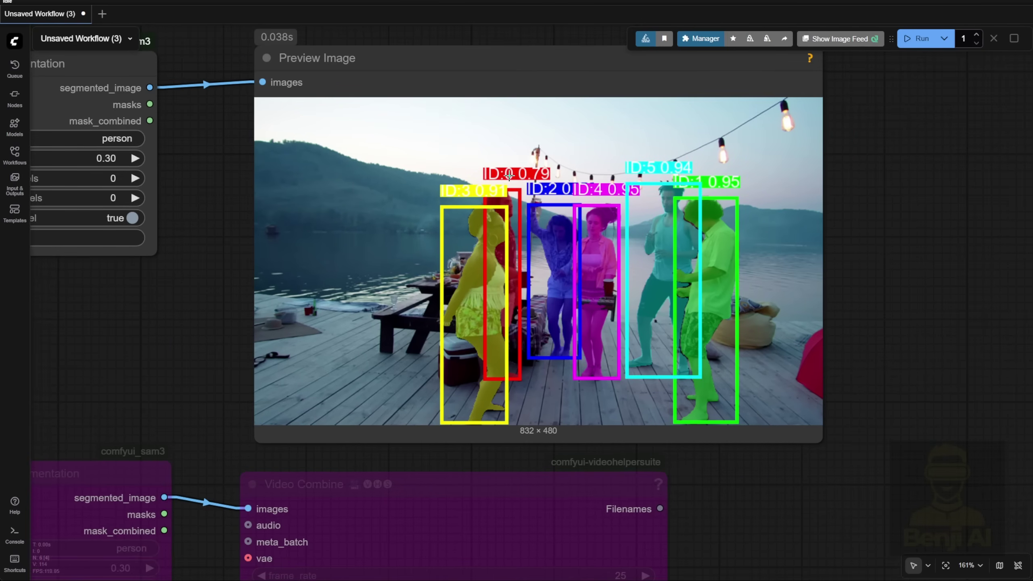
{"action": "scroll", "coordinate": [508, 177], "scroll_direction": "up", "scroll_amount": 3}
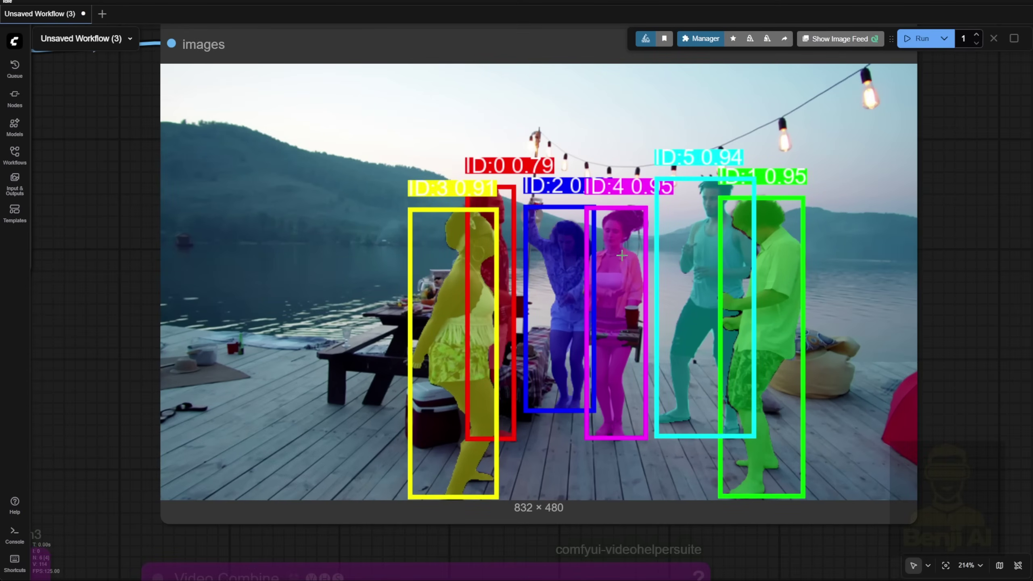
Step: Set object_ids to 2,4 on the bypassed SAM3 Segmentation node that feeds Video Combine
{"action": "scroll", "coordinate": [585, 221], "scroll_direction": "down", "scroll_amount": 8}
{"action": "left_click_drag", "start_coordinate": [286, 300], "coordinate": [534, 157]}
{"action": "scroll", "coordinate": [536, 357], "scroll_direction": "up", "scroll_amount": 6}
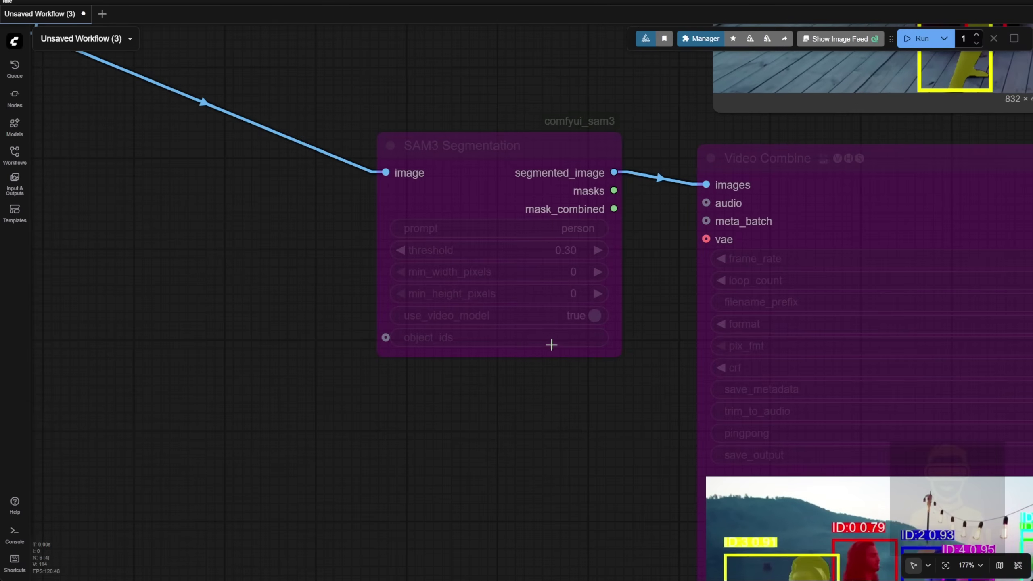
{"action": "left_click", "coordinate": [552, 344]}
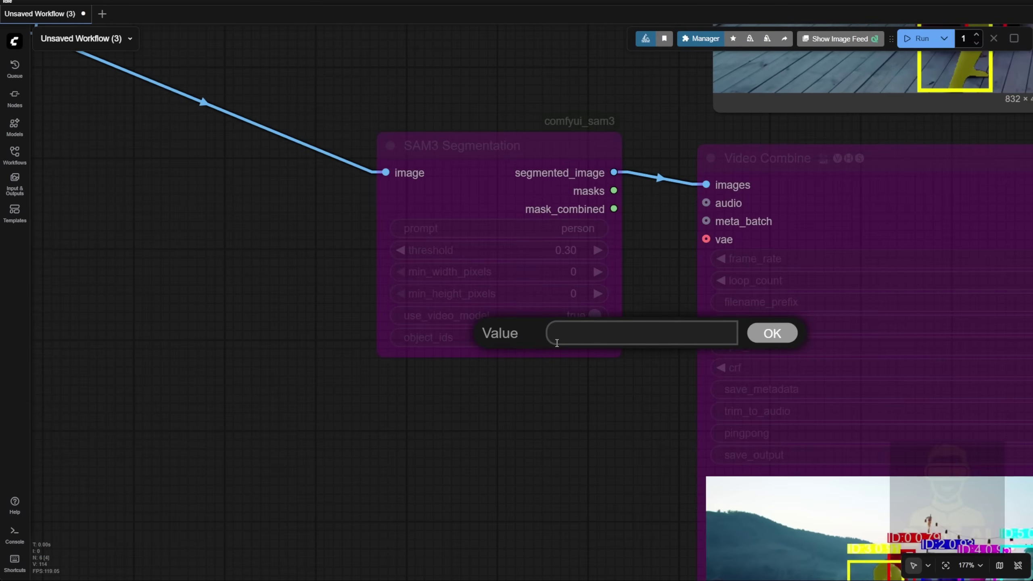
{"action": "type", "text": "2,4"}
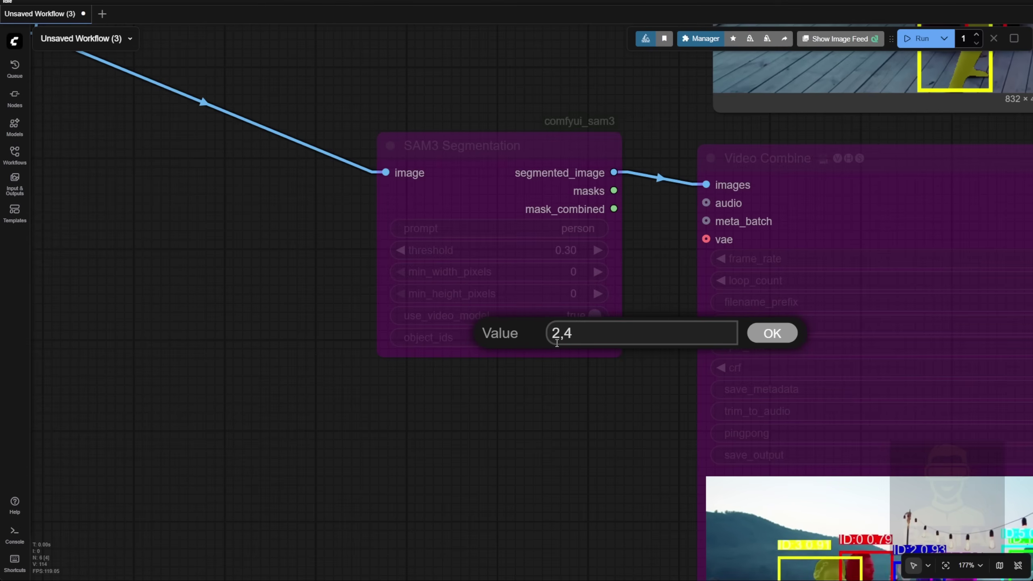
{"action": "key", "text": "Return"}
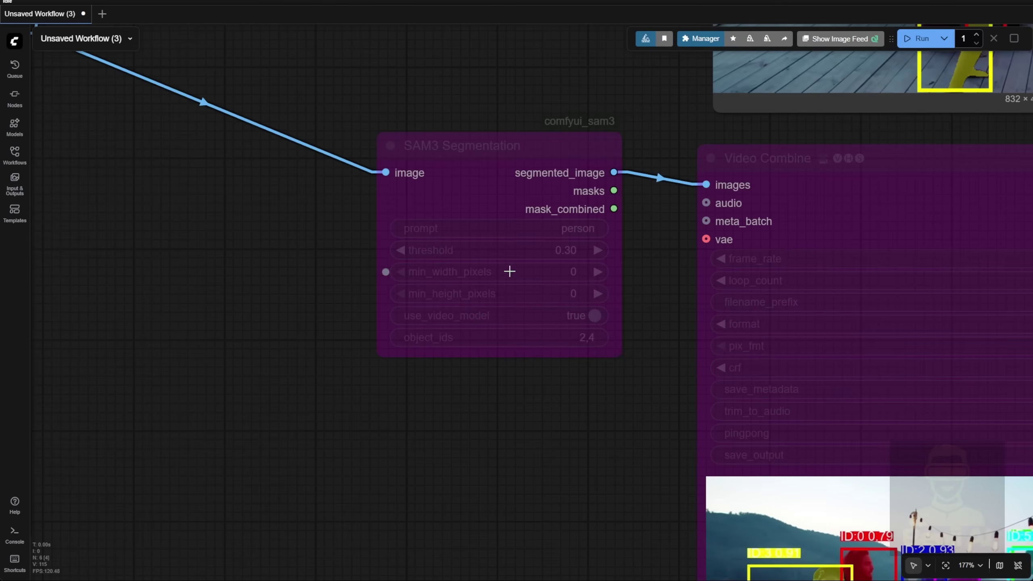
Step: Bypass the single-frame branch: Image From Batch, the original SAM3 Segmentation and the Preview Image node
{"action": "scroll", "coordinate": [462, 295], "scroll_direction": "down", "scroll_amount": 4}
{"action": "scroll", "coordinate": [474, 116], "scroll_direction": "down", "scroll_amount": 5}
{"action": "left_click_drag", "start_coordinate": [471, 176], "coordinate": [435, 331]}
{"action": "left_click_drag", "start_coordinate": [313, 97], "coordinate": [596, 189]}
{"action": "left_click", "coordinate": [567, 95]}
Step: Reactivate the duplicated SAM3 Segmentation and Video Combine nodes and run the workflow
{"action": "left_click_drag", "start_coordinate": [336, 392], "coordinate": [532, 378]}
{"action": "key", "text": "ctrl+b"}
{"action": "left_click_drag", "start_coordinate": [449, 269], "coordinate": [434, 151]}
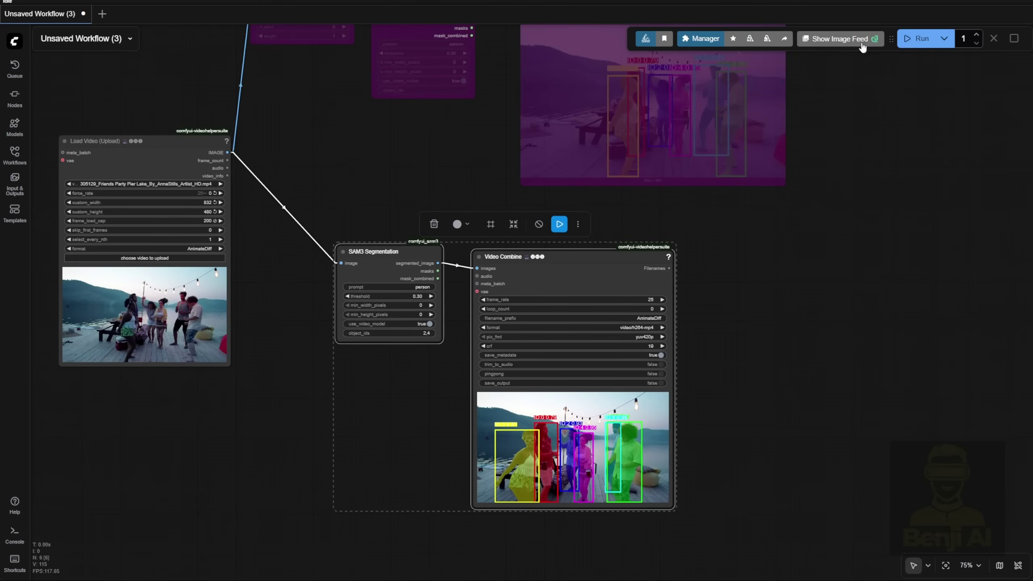
{"action": "left_click", "coordinate": [917, 38]}
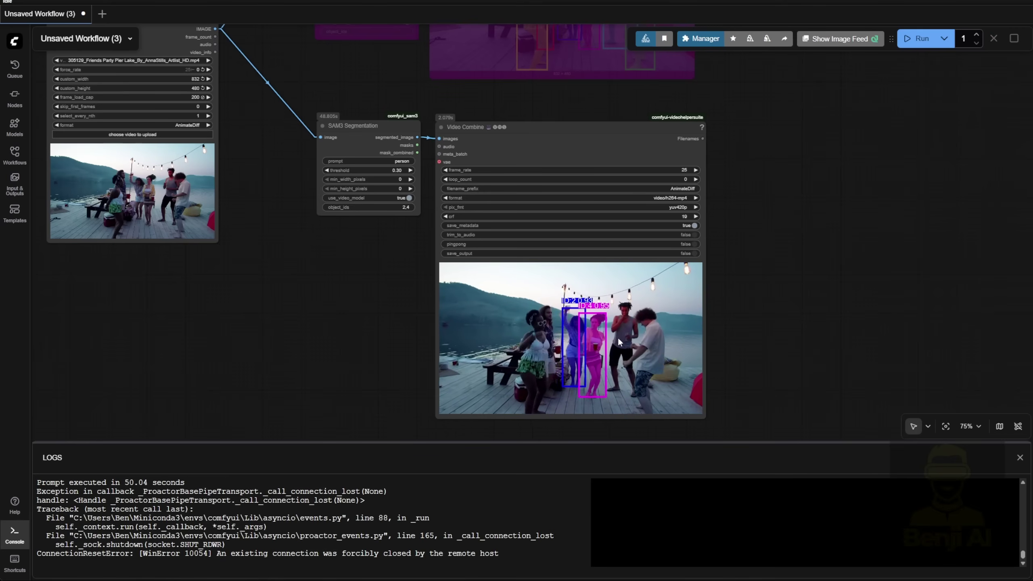
Step: Inspect the tracked people in the Video Combine output and take the Preview Image node out of bypass
{"action": "scroll", "coordinate": [630, 325], "scroll_direction": "up", "scroll_amount": 5}
{"action": "left_click_drag", "start_coordinate": [785, 273], "coordinate": [815, 191]}
{"action": "scroll", "coordinate": [577, 160], "scroll_direction": "up", "scroll_amount": 6}
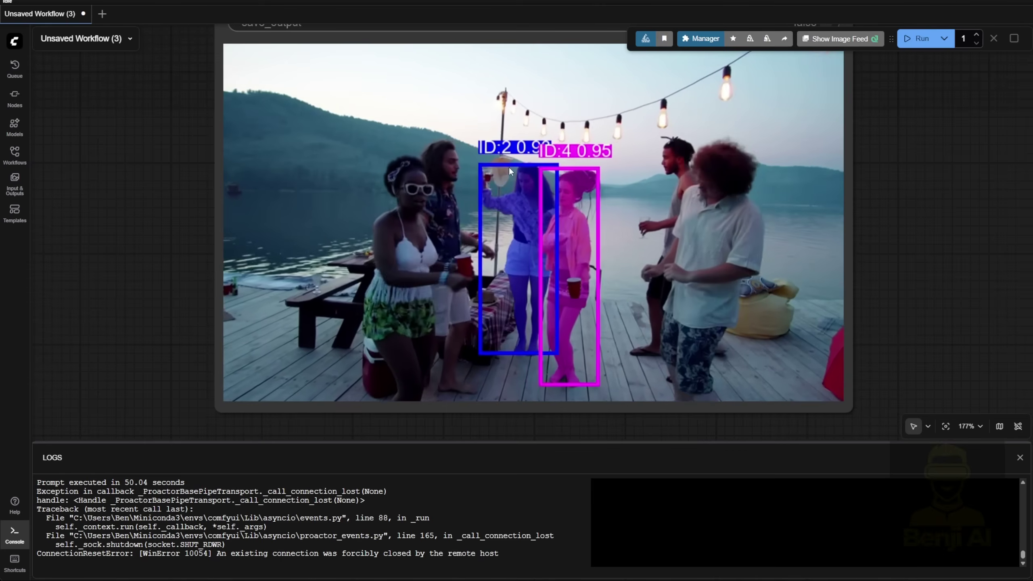
{"action": "scroll", "coordinate": [577, 161], "scroll_direction": "down", "scroll_amount": 8}
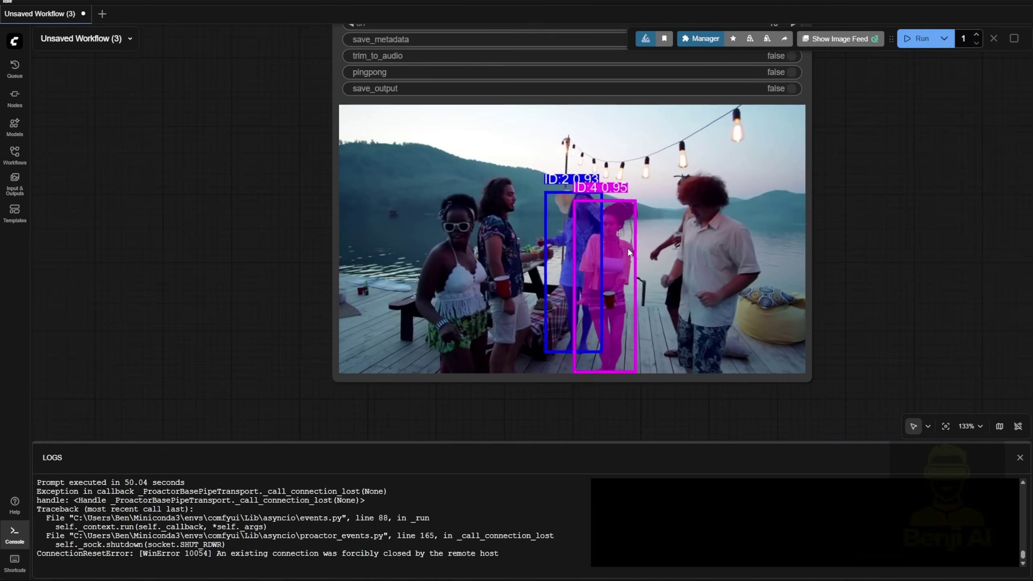
{"action": "right_click", "coordinate": [582, 173]}
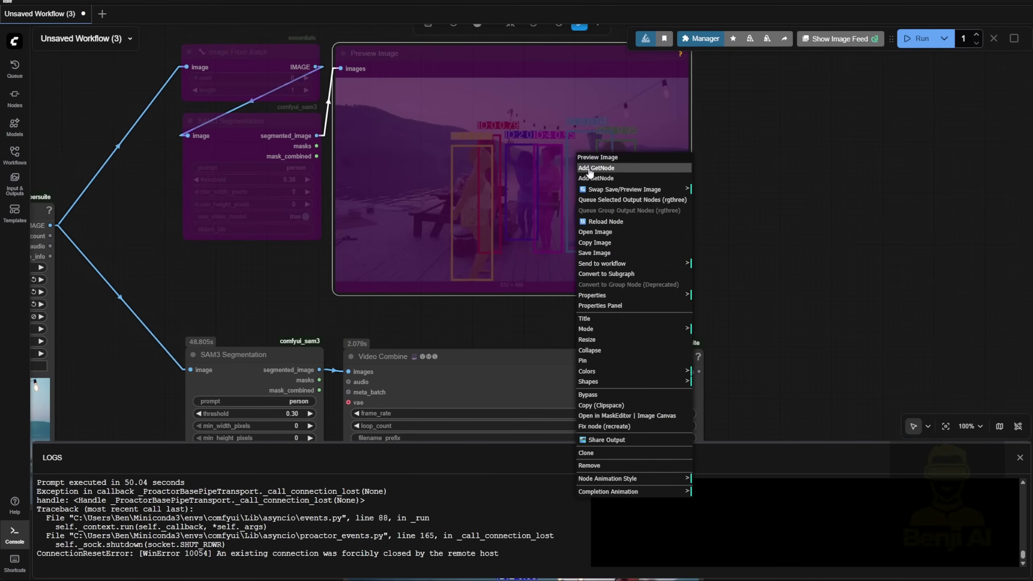
{"action": "left_click", "coordinate": [635, 398]}
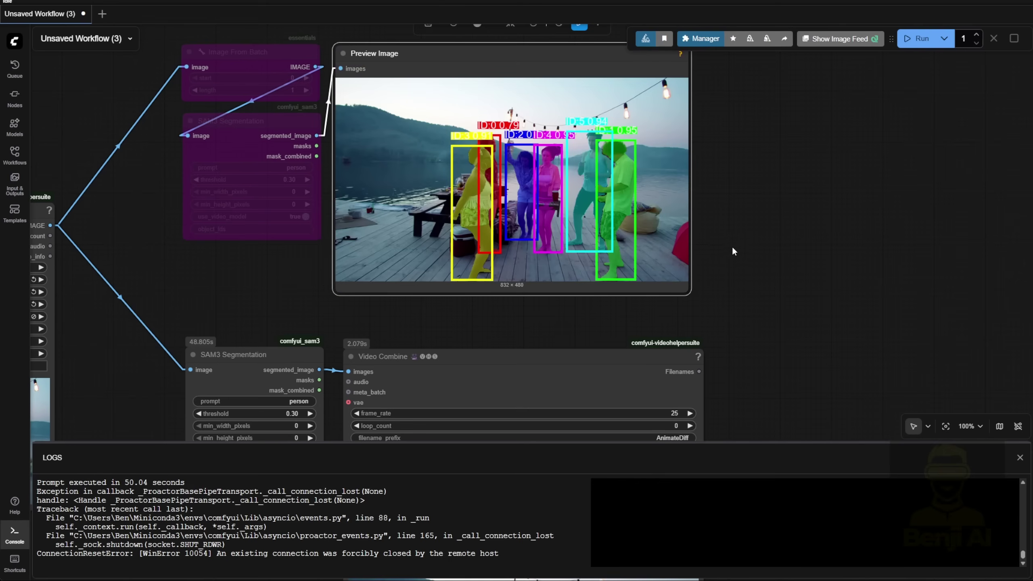
Step: Compare the object IDs in the Preview Image frame with the people tracked in the Video Combine output
{"action": "scroll", "coordinate": [683, 118], "scroll_direction": "up", "scroll_amount": 4}
{"action": "scroll", "coordinate": [760, 279], "scroll_direction": "down", "scroll_amount": 3}
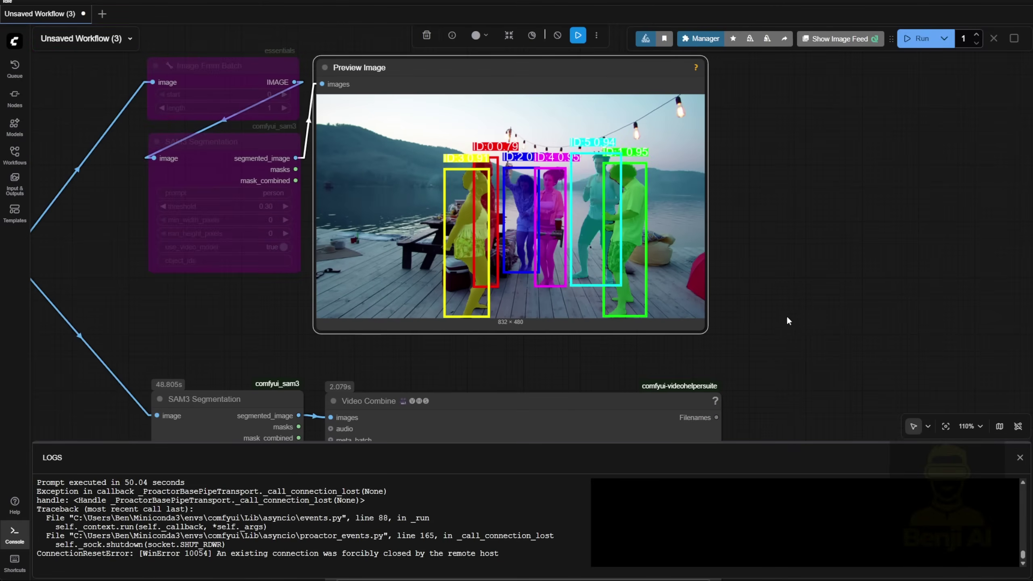
{"action": "left_click_drag", "start_coordinate": [793, 328], "coordinate": [829, 2]}
{"action": "scroll", "coordinate": [823, 284], "scroll_direction": "down", "scroll_amount": 3}
{"action": "left_click_drag", "start_coordinate": [826, 286], "coordinate": [778, 222]}
{"action": "scroll", "coordinate": [586, 281], "scroll_direction": "up", "scroll_amount": 6}
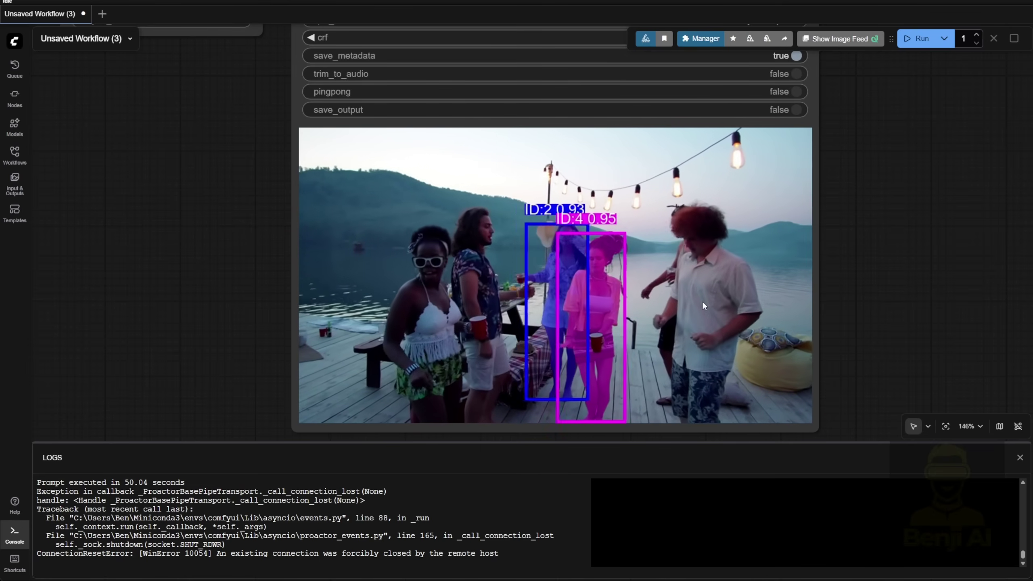
{"action": "scroll", "coordinate": [702, 300], "scroll_direction": "down", "scroll_amount": 6}
{"action": "scroll", "coordinate": [418, 246], "scroll_direction": "down", "scroll_amount": 2}
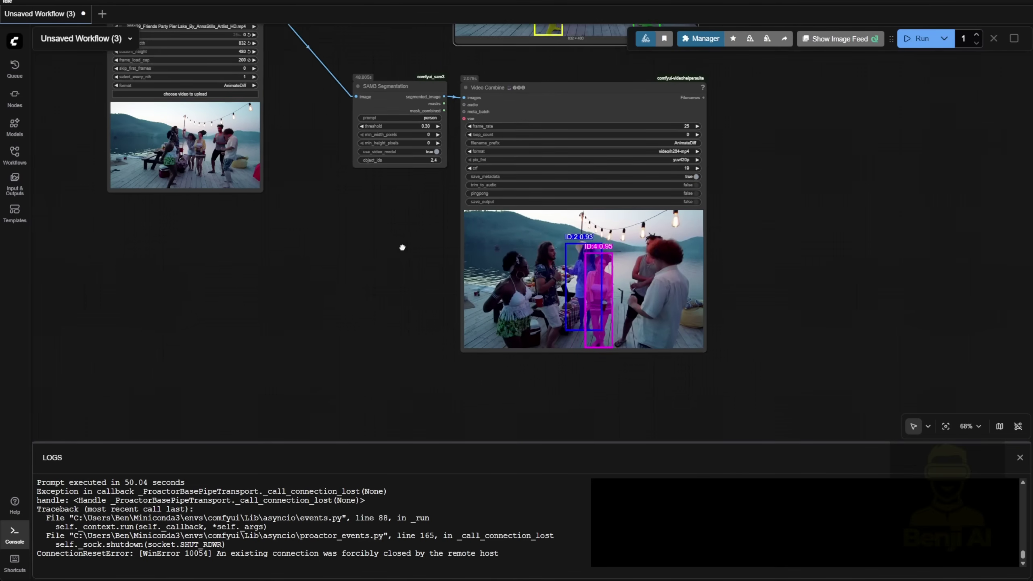
Step: Add a Mask Preview node to the masks output of the active SAM3 Segmentation node and run the workflow
{"action": "left_click_drag", "start_coordinate": [403, 243], "coordinate": [382, 277]}
{"action": "scroll", "coordinate": [570, 118], "scroll_direction": "up", "scroll_amount": 5}
{"action": "double_click", "coordinate": [830, 187]}
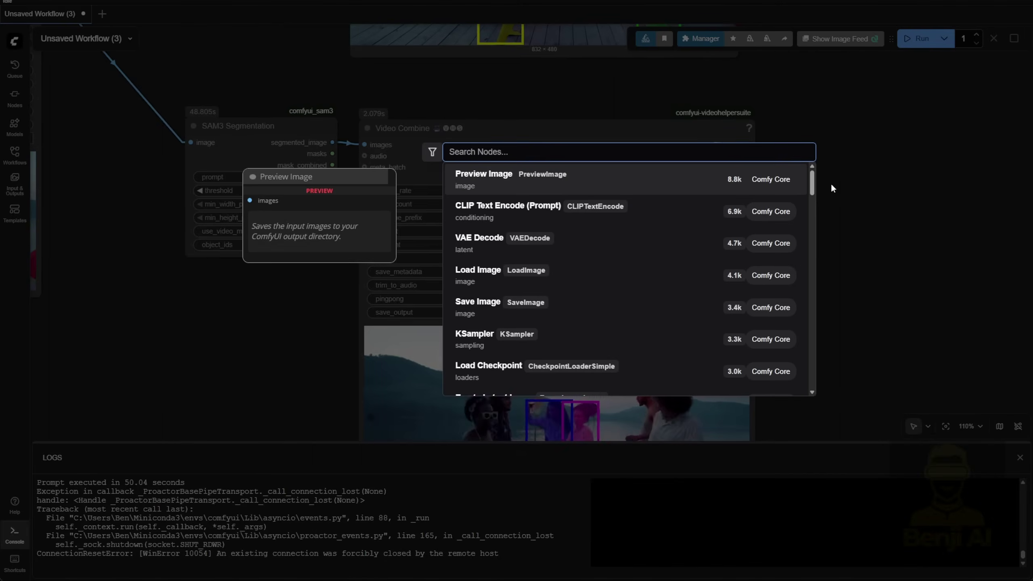
{"action": "type", "text": "mask"}
{"action": "left_click", "coordinate": [567, 184]}
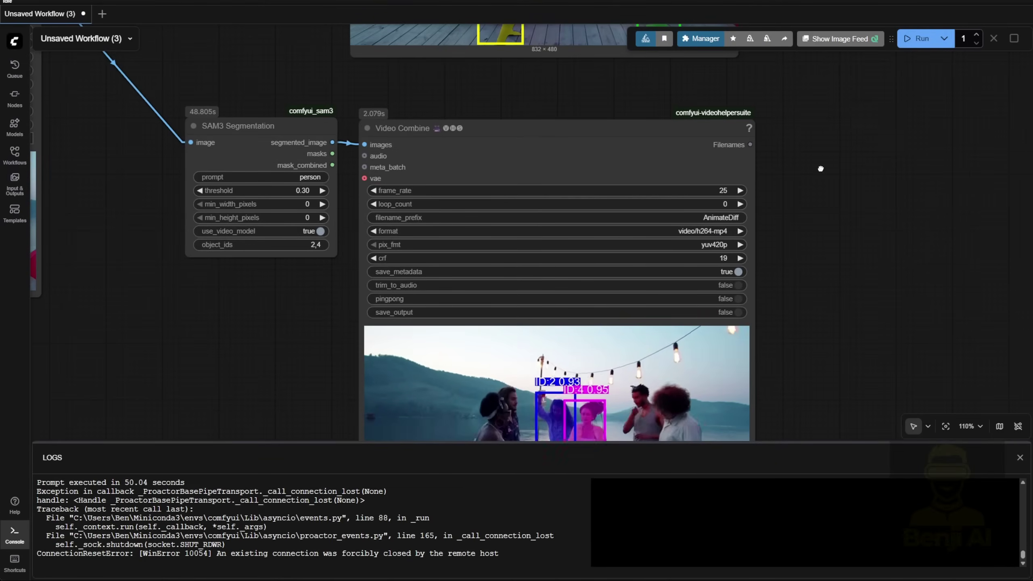
{"action": "double_click", "coordinate": [820, 169]}
{"action": "type", "text": "mask"}
{"action": "left_click", "coordinate": [668, 213]}
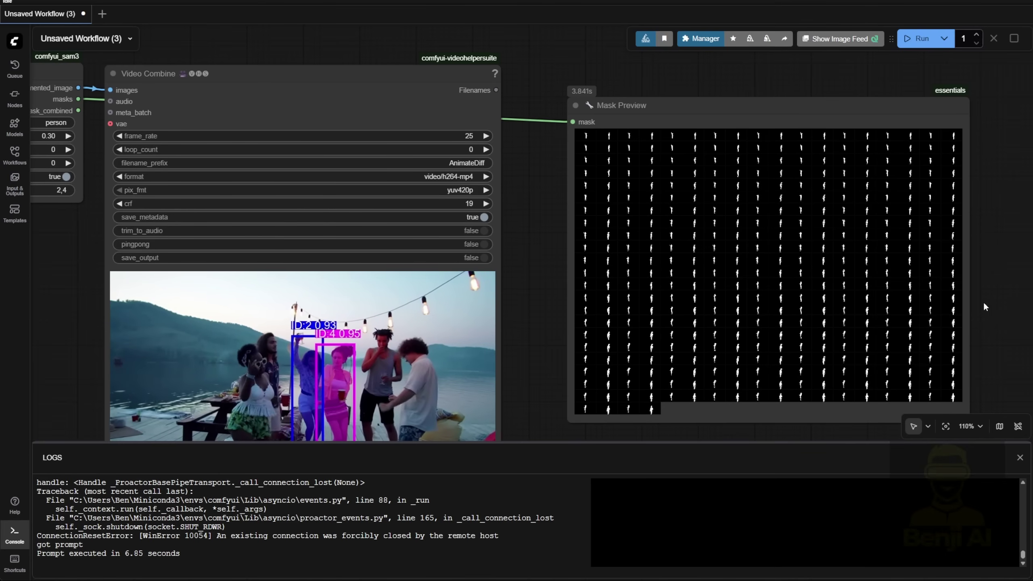
Step: Enlarge the Mask Preview node and view its first and second mask frames one at a time
{"action": "left_click_drag", "start_coordinate": [984, 306], "coordinate": [746, 196]}
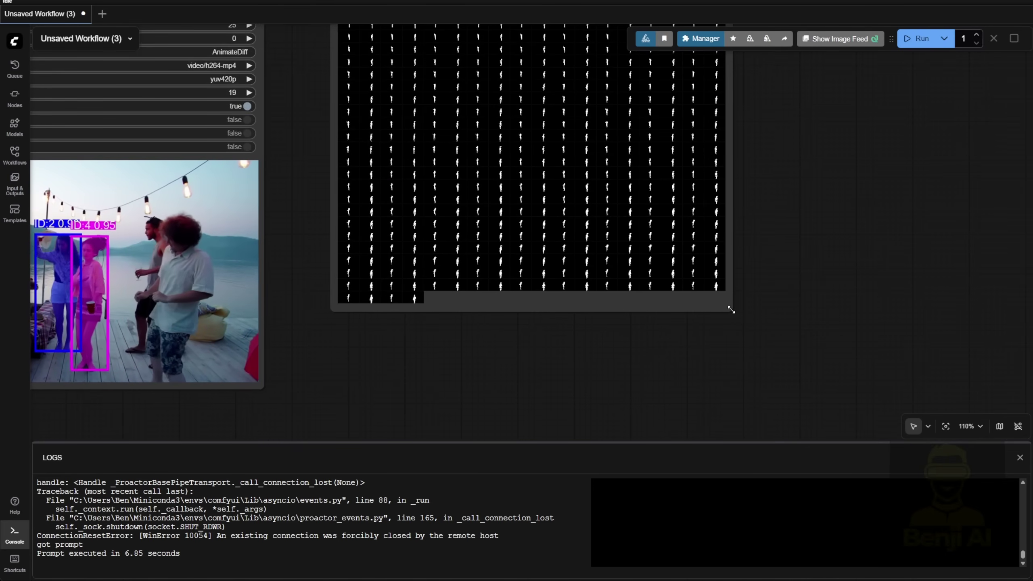
{"action": "left_click_drag", "start_coordinate": [733, 316], "coordinate": [883, 386]}
{"action": "scroll", "coordinate": [434, 224], "scroll_direction": "up", "scroll_amount": 4}
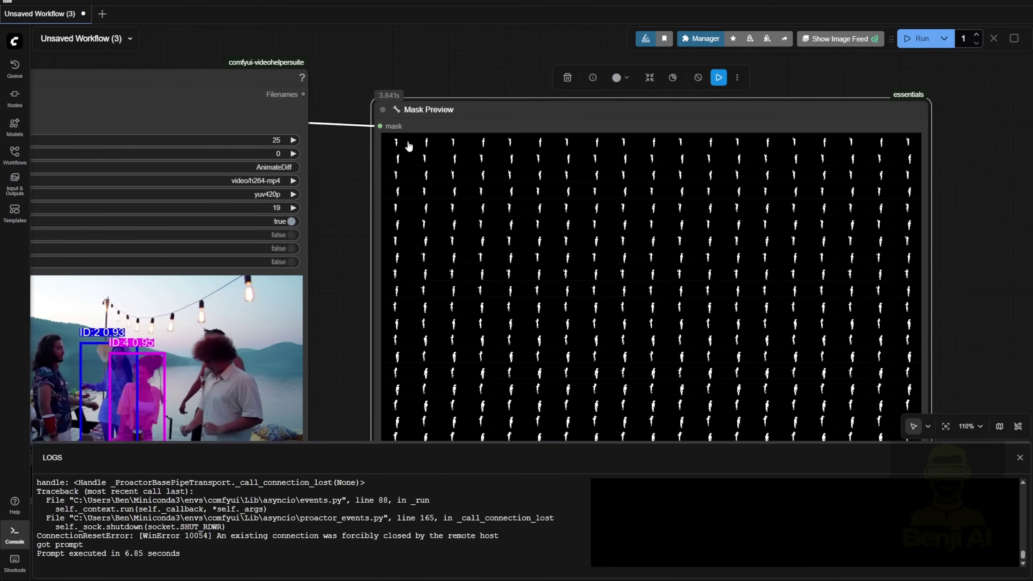
{"action": "left_click", "coordinate": [395, 143]}
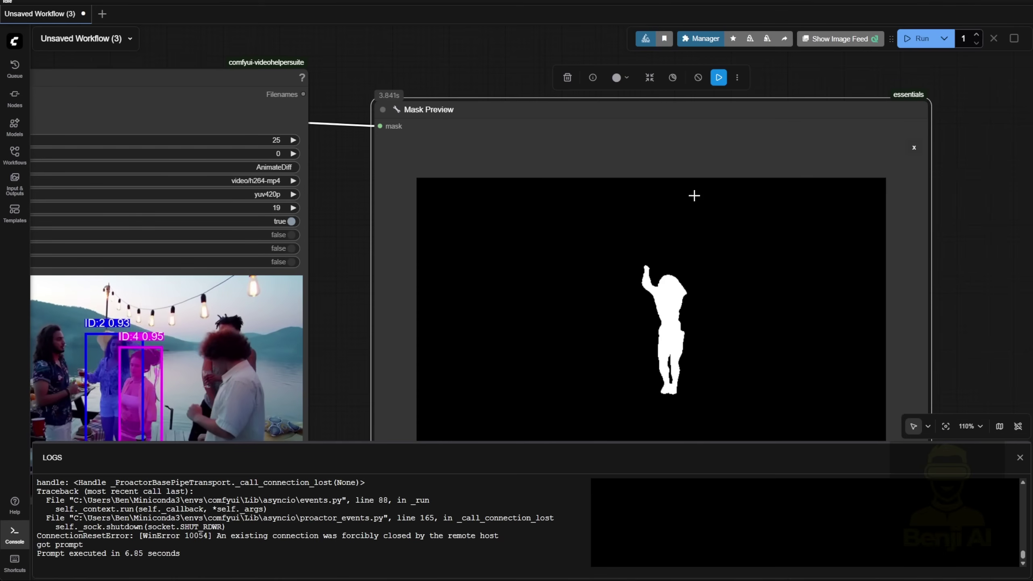
{"action": "left_click", "coordinate": [913, 147]}
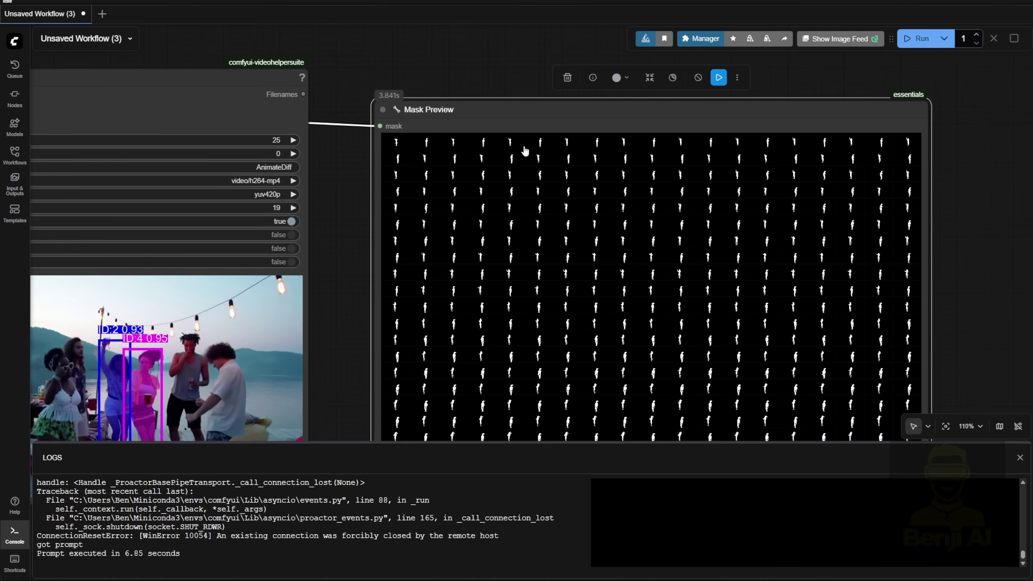
{"action": "left_click", "coordinate": [424, 141]}
{"action": "left_click", "coordinate": [909, 152]}
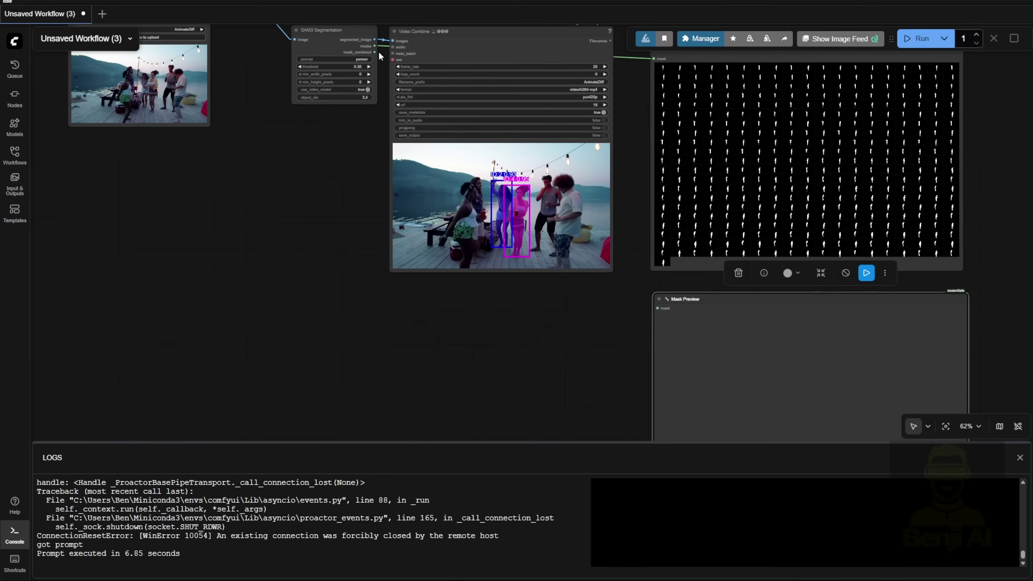
Step: Add a second Mask Preview below the first, fed by the mask_combined output, and run the workflow
{"action": "left_click_drag", "start_coordinate": [375, 52], "coordinate": [657, 308]}
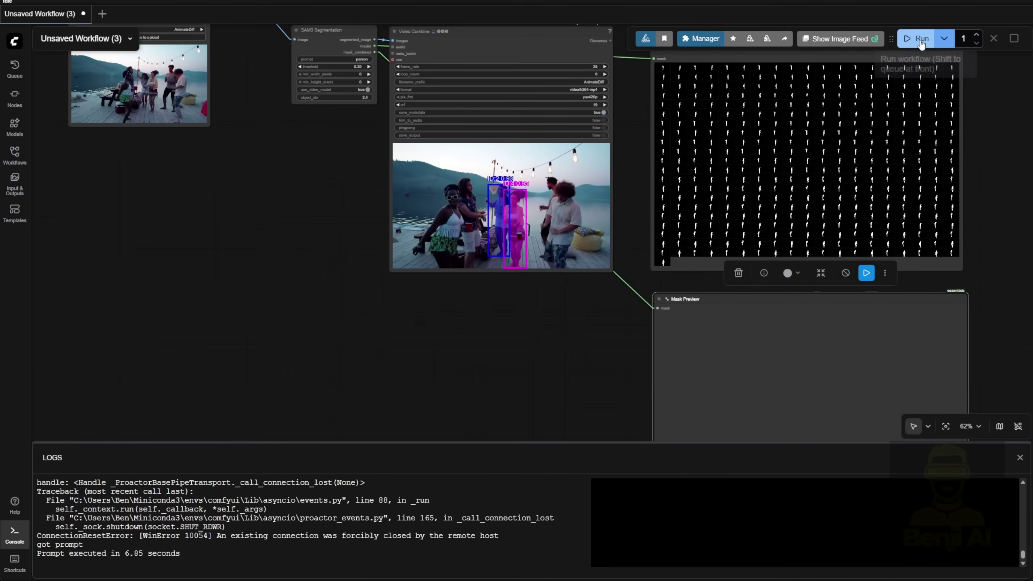
{"action": "left_click", "coordinate": [866, 273]}
{"action": "left_click_drag", "start_coordinate": [609, 338], "coordinate": [460, 227]}
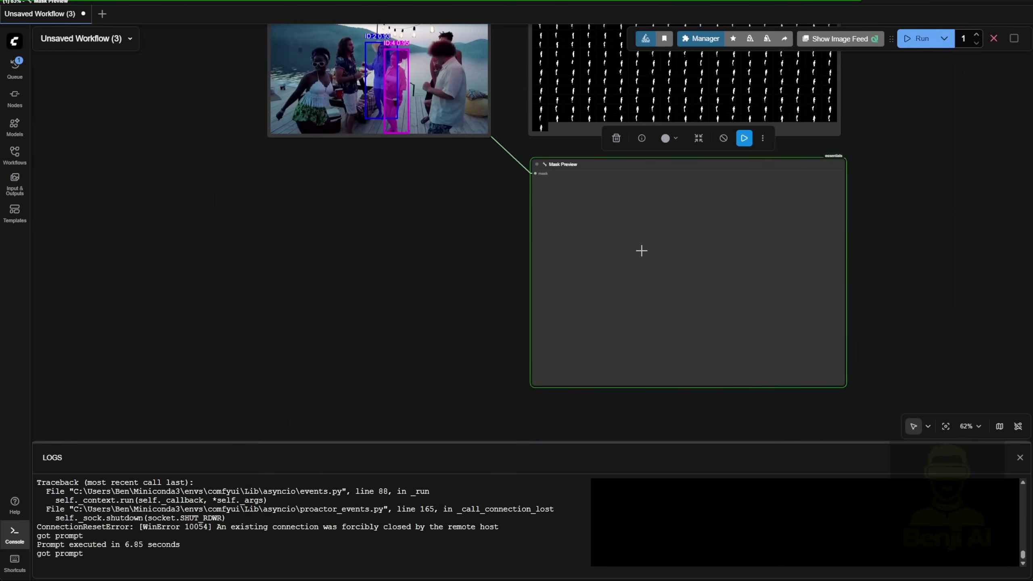
{"action": "scroll", "coordinate": [640, 249], "scroll_direction": "up", "scroll_amount": 3}
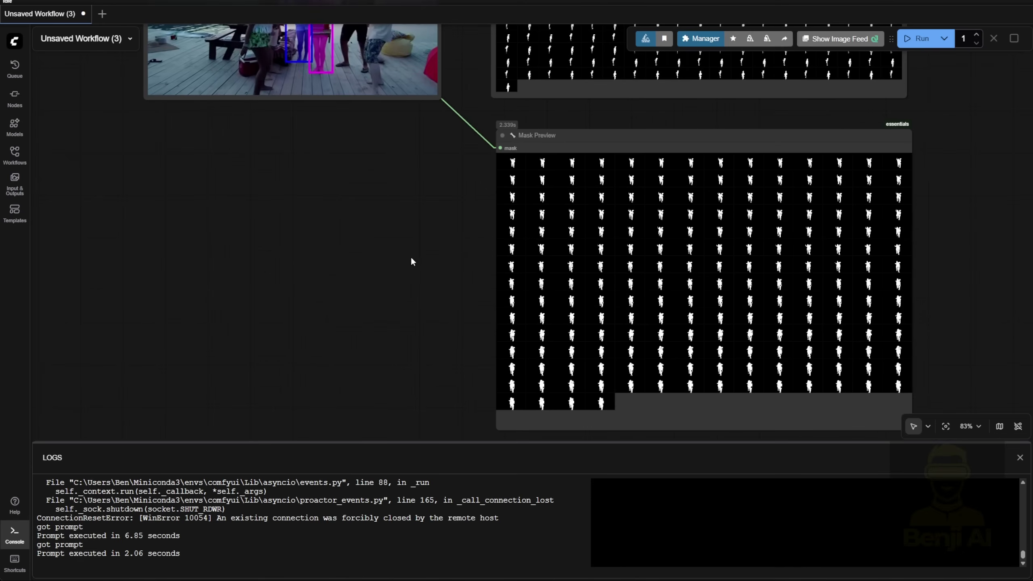
Step: View mask frames 1, 79, 14 and 200 individually in the second Mask Preview node
{"action": "scroll", "coordinate": [507, 208], "scroll_direction": "up", "scroll_amount": 3}
{"action": "left_click", "coordinate": [514, 153]}
{"action": "left_click_drag", "start_coordinate": [354, 243], "coordinate": [206, 200]}
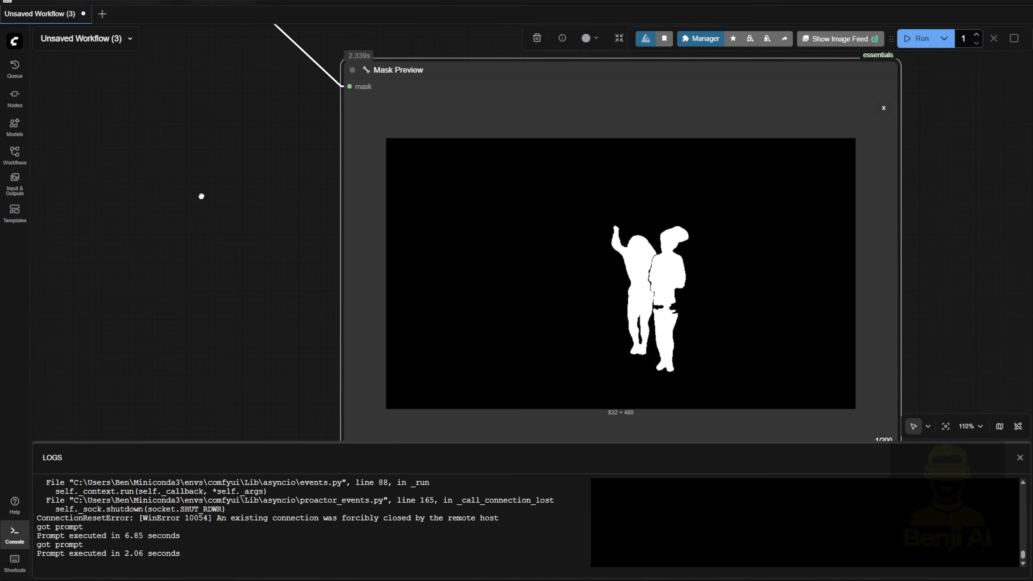
{"action": "left_click", "coordinate": [883, 107]}
{"action": "left_click", "coordinate": [681, 222]}
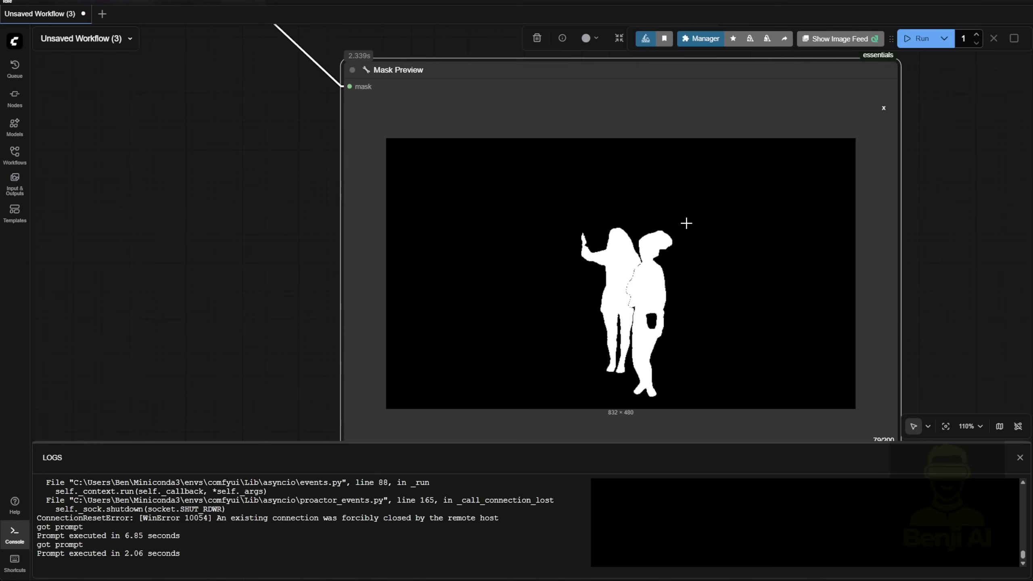
{"action": "left_click", "coordinate": [883, 108]}
{"action": "left_click", "coordinate": [881, 107]}
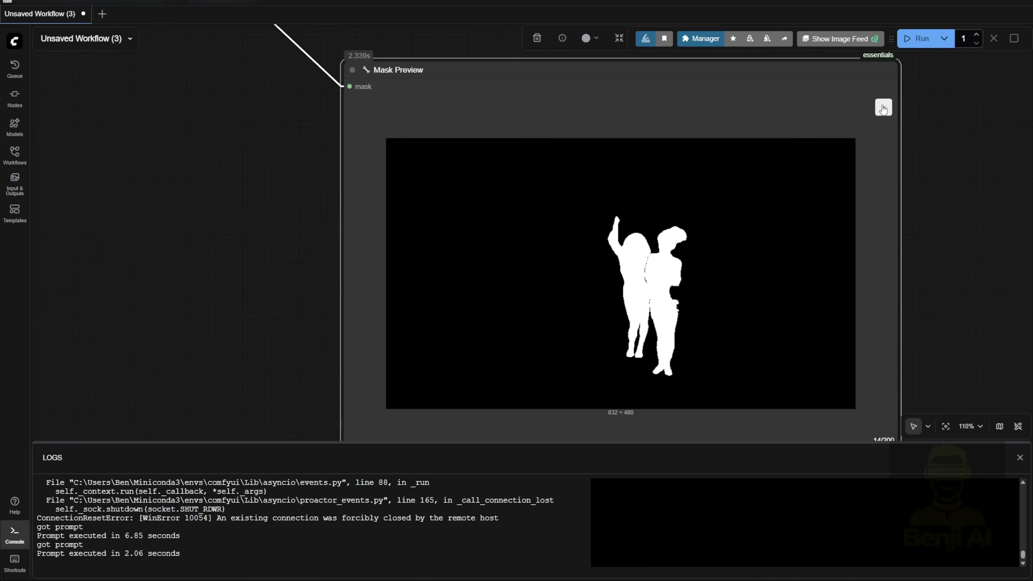
{"action": "left_click", "coordinate": [883, 108]}
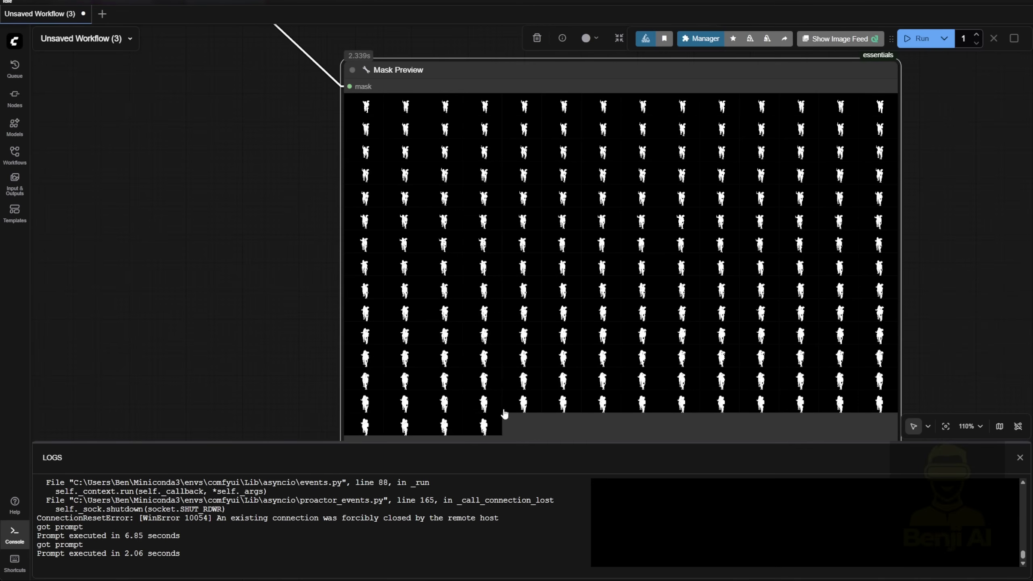
{"action": "left_click", "coordinate": [482, 427]}
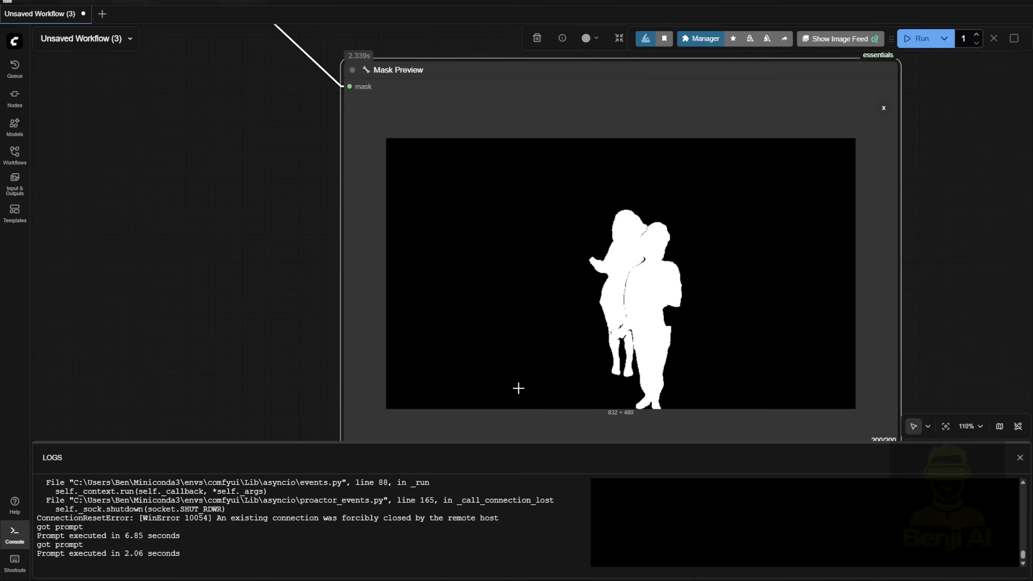
{"action": "left_click", "coordinate": [883, 108]}
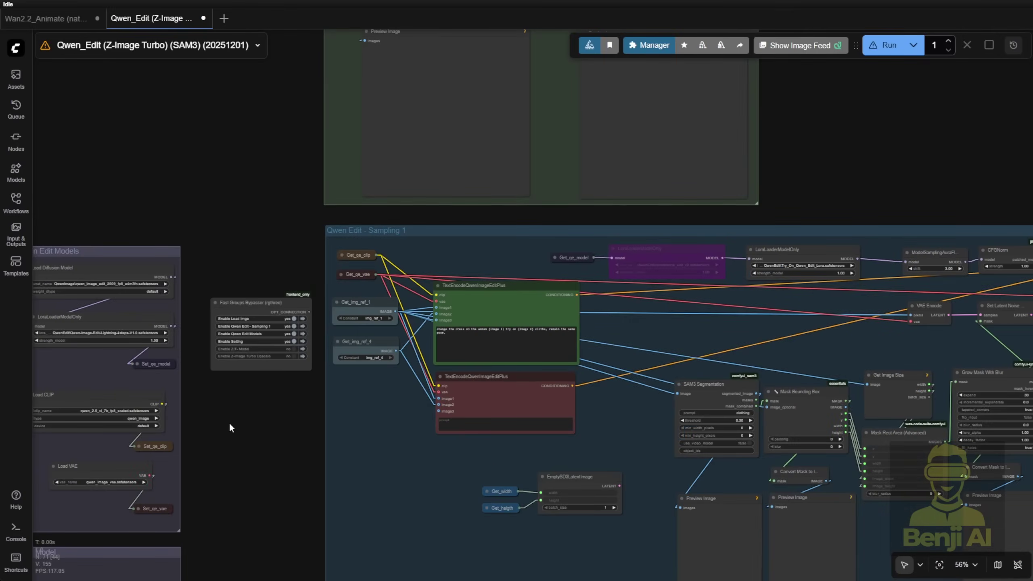
Step: Shift the SAM3 Segmentation node in the Qwen Edit - Sampling 1 group slightly away from the Mask Bounding Box node
{"action": "left_click_drag", "start_coordinate": [563, 516], "coordinate": [323, 259]}
{"action": "scroll", "coordinate": [557, 272], "scroll_direction": "up", "scroll_amount": 8}
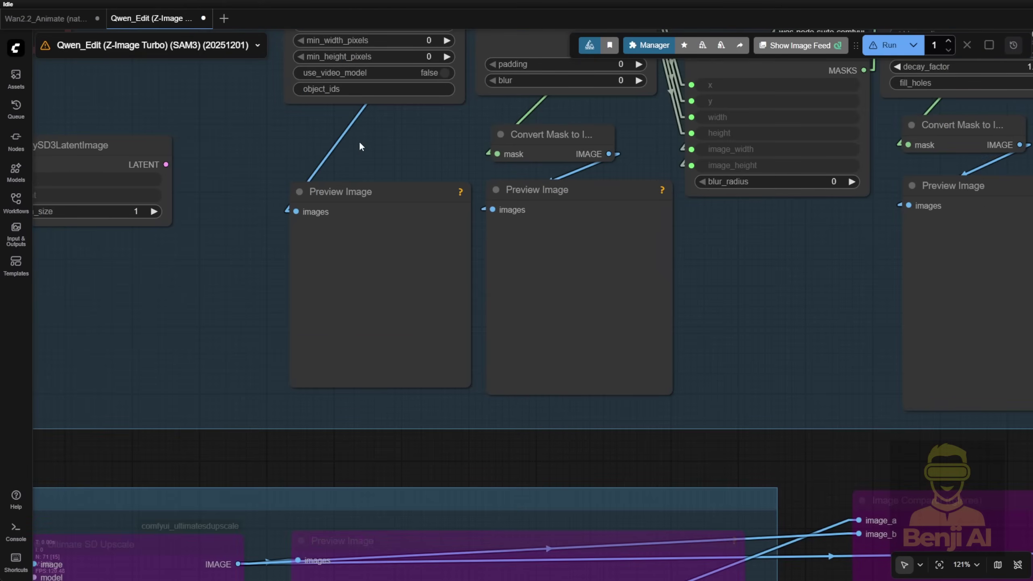
{"action": "left_click_drag", "start_coordinate": [370, 144], "coordinate": [379, 365]}
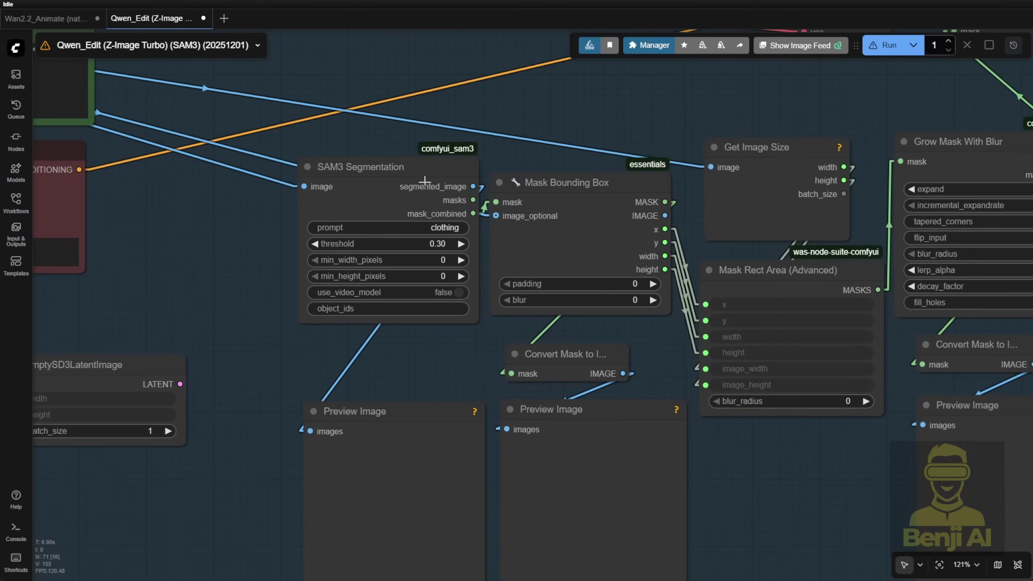
{"action": "scroll", "coordinate": [378, 224], "scroll_direction": "up", "scroll_amount": 3}
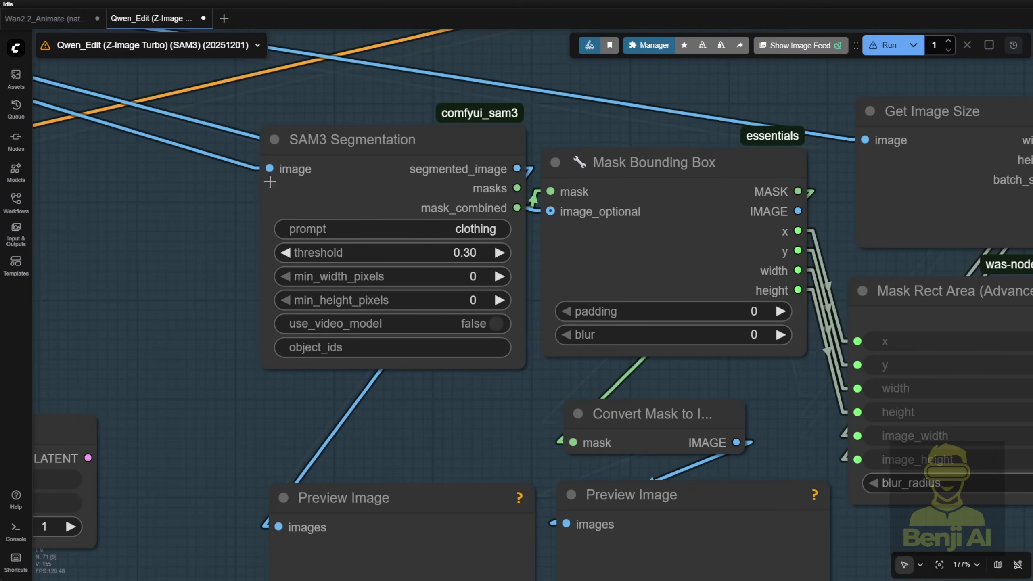
{"action": "left_click_drag", "start_coordinate": [273, 179], "coordinate": [242, 192]}
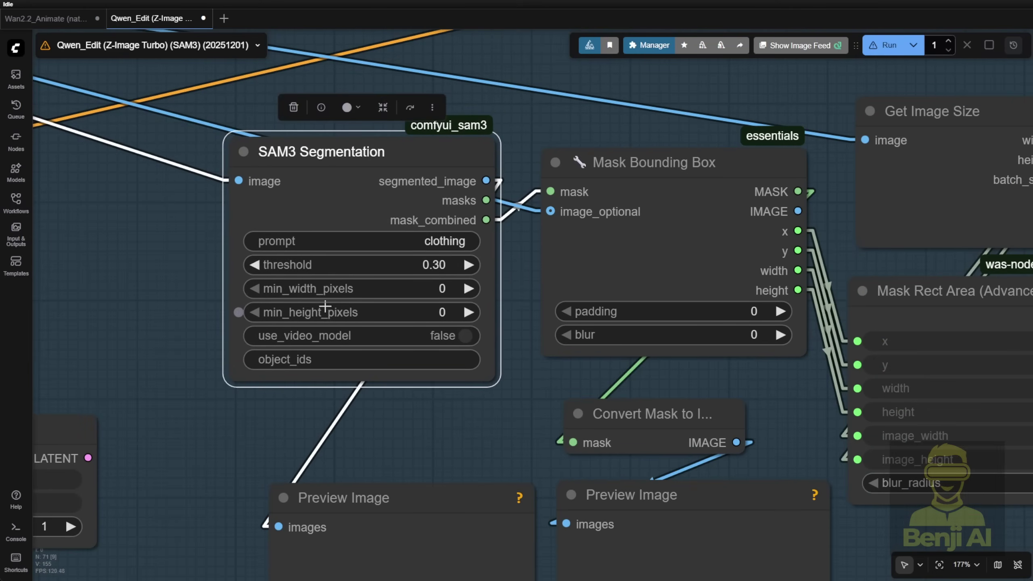
{"action": "scroll", "coordinate": [175, 320], "scroll_direction": "down", "scroll_amount": 3}
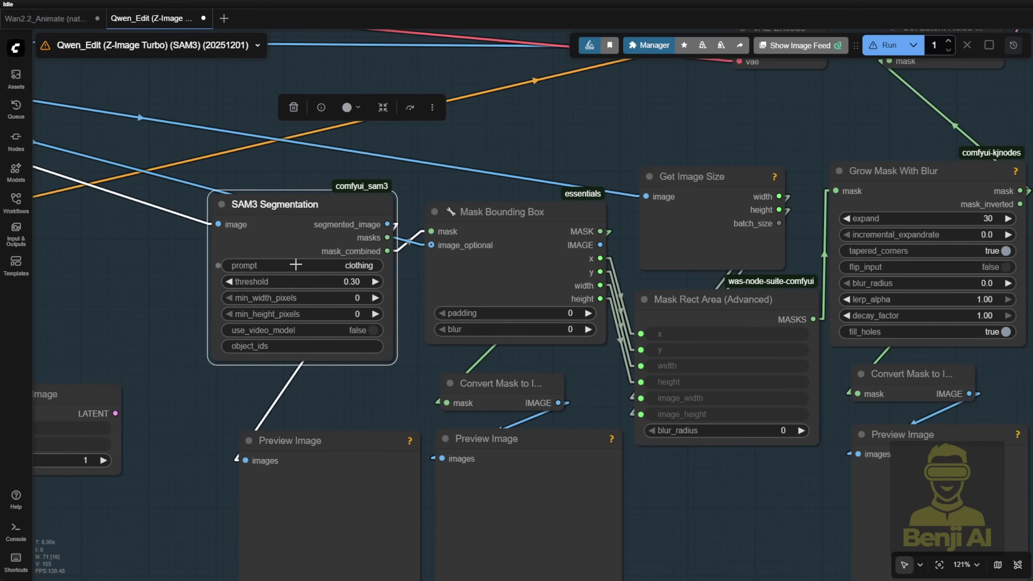
Step: Examine the Qwen Edit model loaders and the LoraLoaderModelOnly node that loads Try_On_Qwen_Edit_Lora.safetensors
{"action": "scroll", "coordinate": [114, 311], "scroll_direction": "up", "scroll_amount": 3}
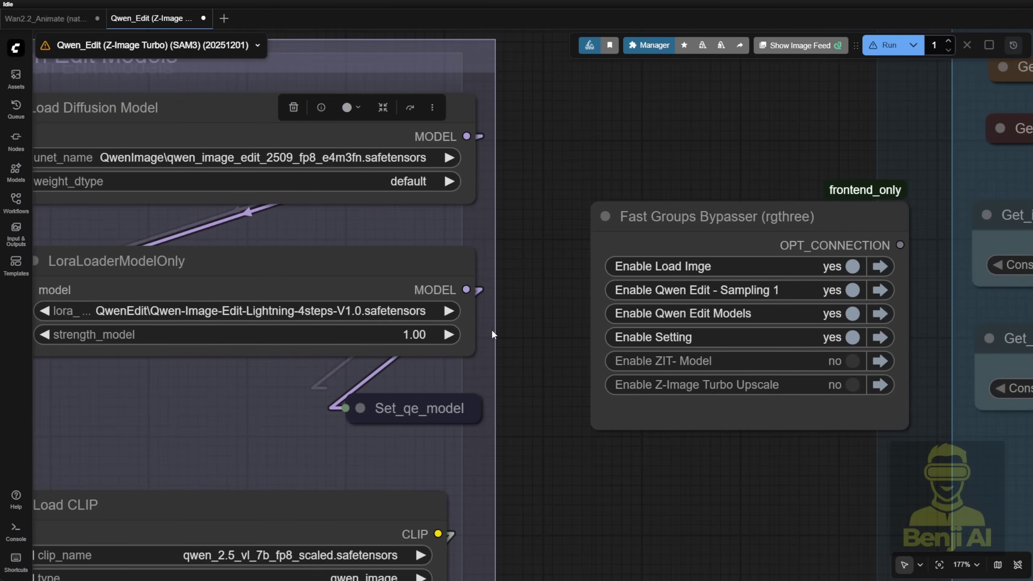
{"action": "scroll", "coordinate": [494, 327], "scroll_direction": "down", "scroll_amount": 5}
{"action": "left_click_drag", "start_coordinate": [667, 458], "coordinate": [173, 434]}
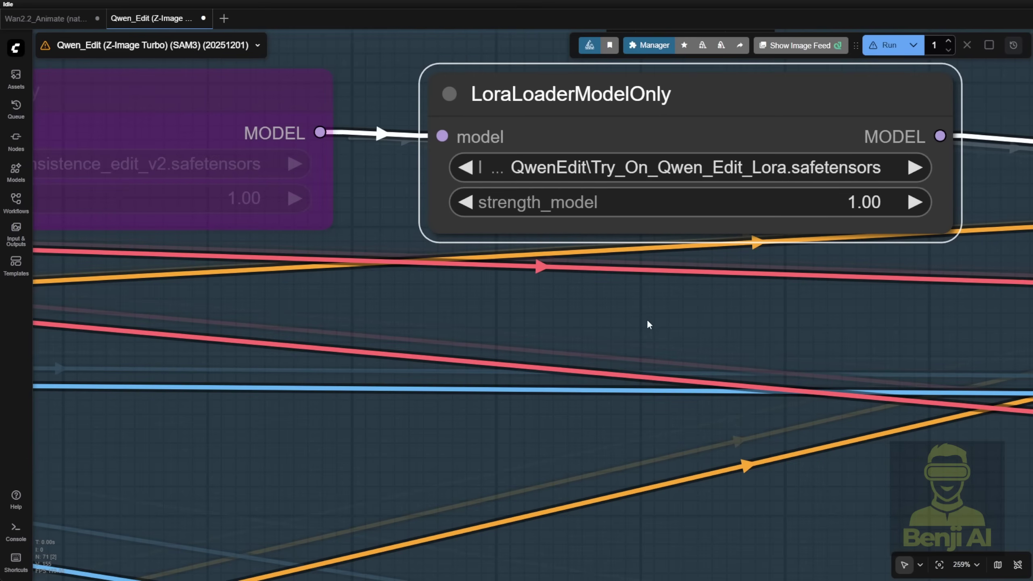
{"action": "scroll", "coordinate": [747, 324], "scroll_direction": "down", "scroll_amount": 6}
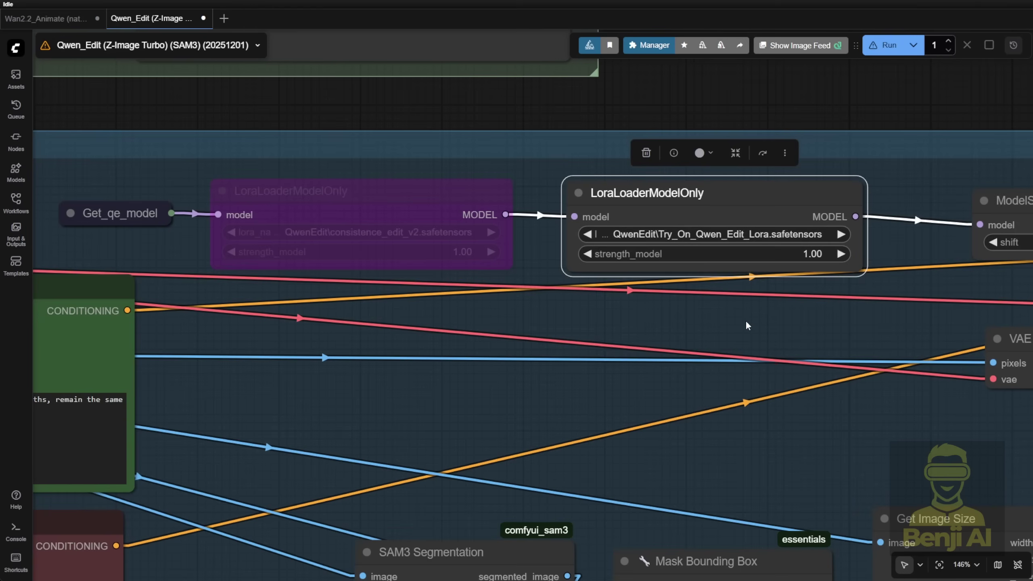
{"action": "left_click_drag", "start_coordinate": [747, 205], "coordinate": [752, 213]}
{"action": "left_click_drag", "start_coordinate": [629, 317], "coordinate": [414, 31]}
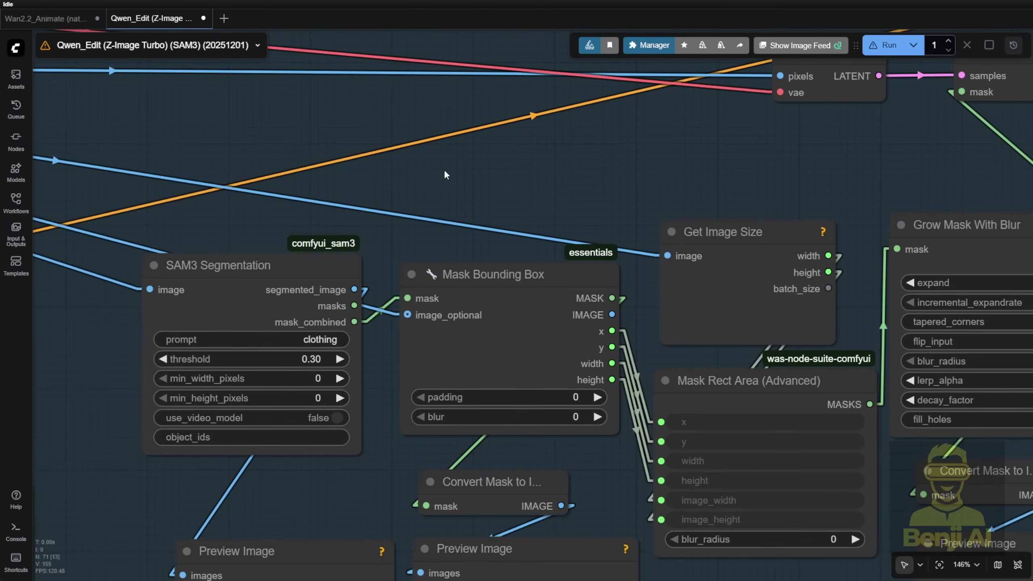
{"action": "scroll", "coordinate": [500, 187], "scroll_direction": "down", "scroll_amount": 3}
{"action": "left_click_drag", "start_coordinate": [504, 189], "coordinate": [566, 150]}
Step: Examine the mask chain from SAM3 Segmentation through Mask Bounding Box to the VAE Encode and Set Latent Noise Mask nodes
{"action": "left_click", "coordinate": [361, 207]}
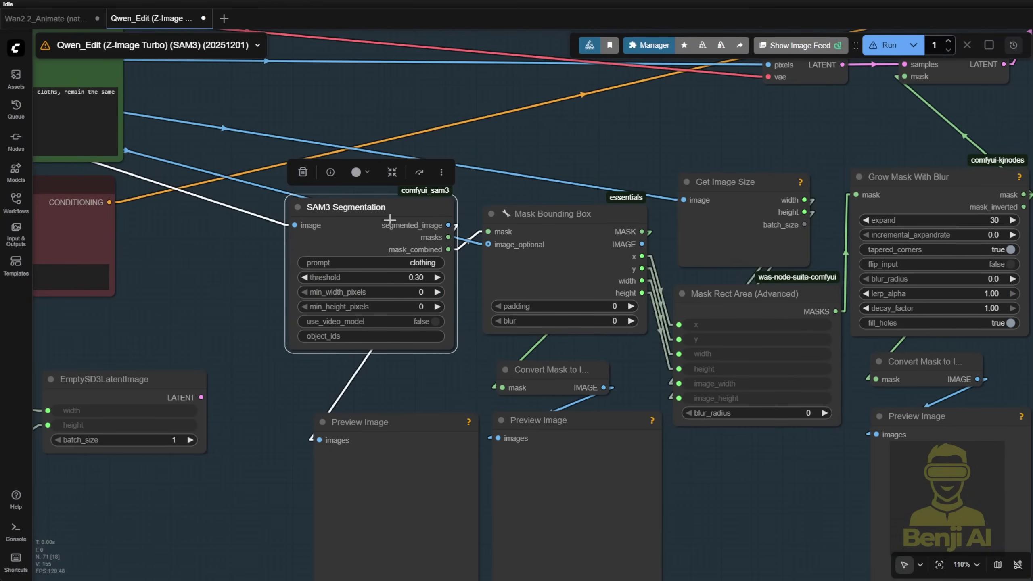
{"action": "scroll", "coordinate": [364, 205], "scroll_direction": "up", "scroll_amount": 4}
{"action": "left_click_drag", "start_coordinate": [612, 156], "coordinate": [346, 118]}
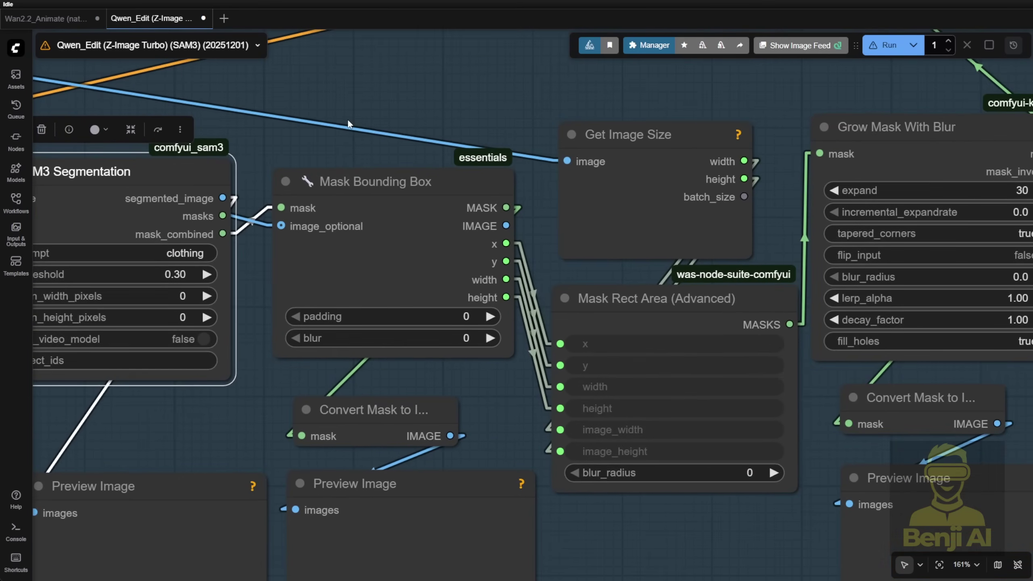
{"action": "left_click", "coordinate": [402, 188]}
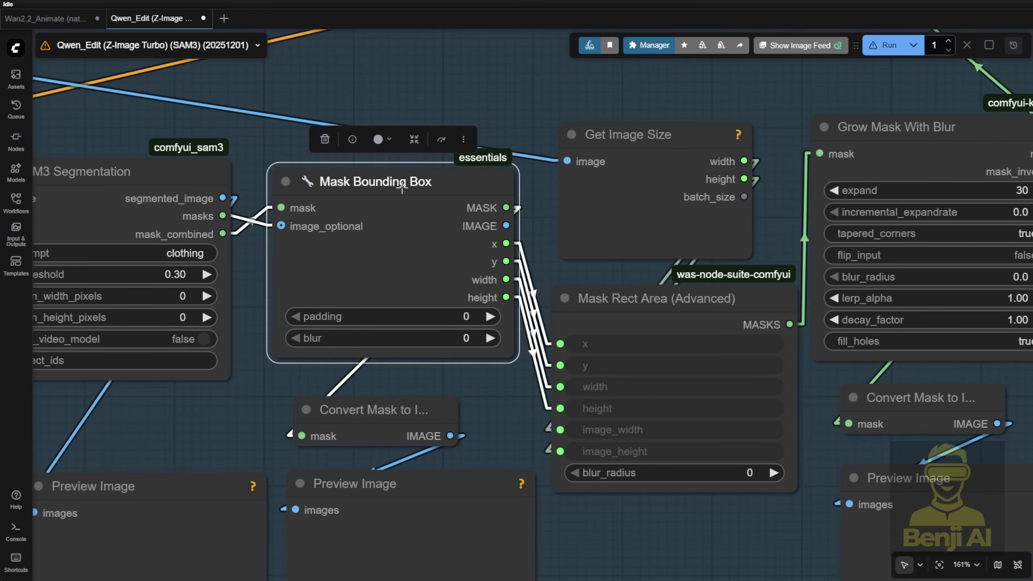
{"action": "left_click_drag", "start_coordinate": [500, 391], "coordinate": [486, 240]}
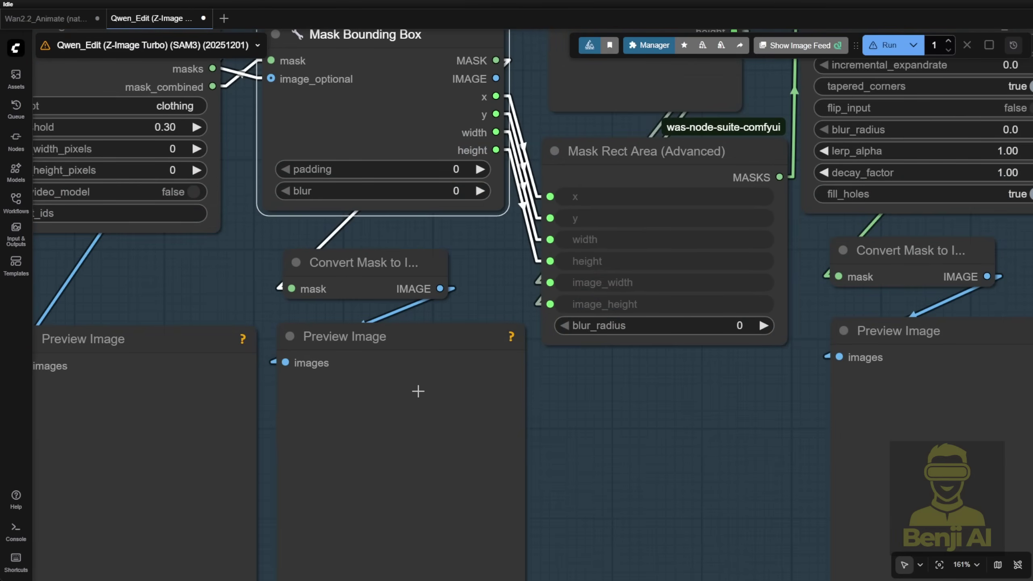
{"action": "scroll", "coordinate": [418, 391], "scroll_direction": "down", "scroll_amount": 3}
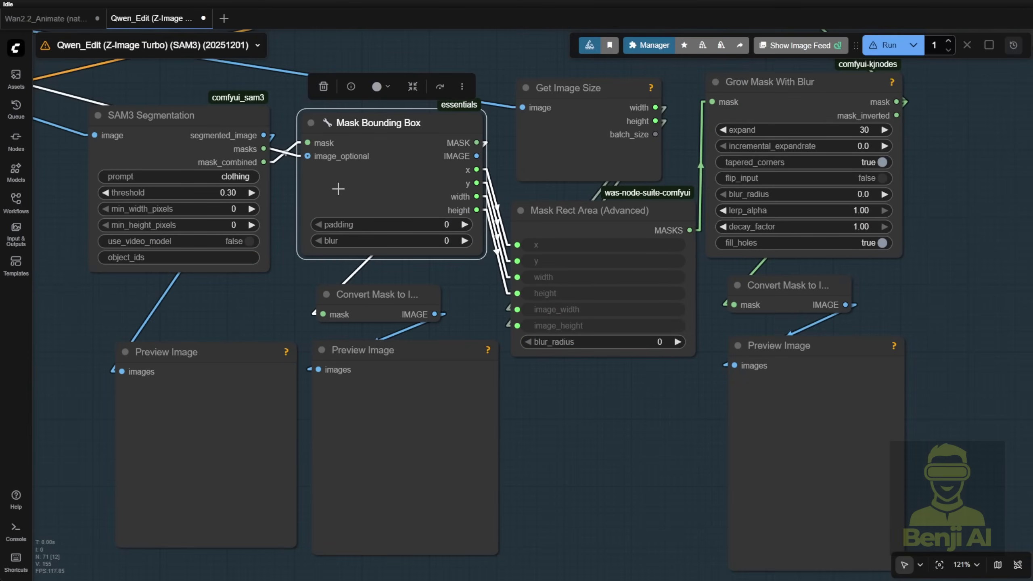
{"action": "scroll", "coordinate": [540, 296], "scroll_direction": "up", "scroll_amount": 3}
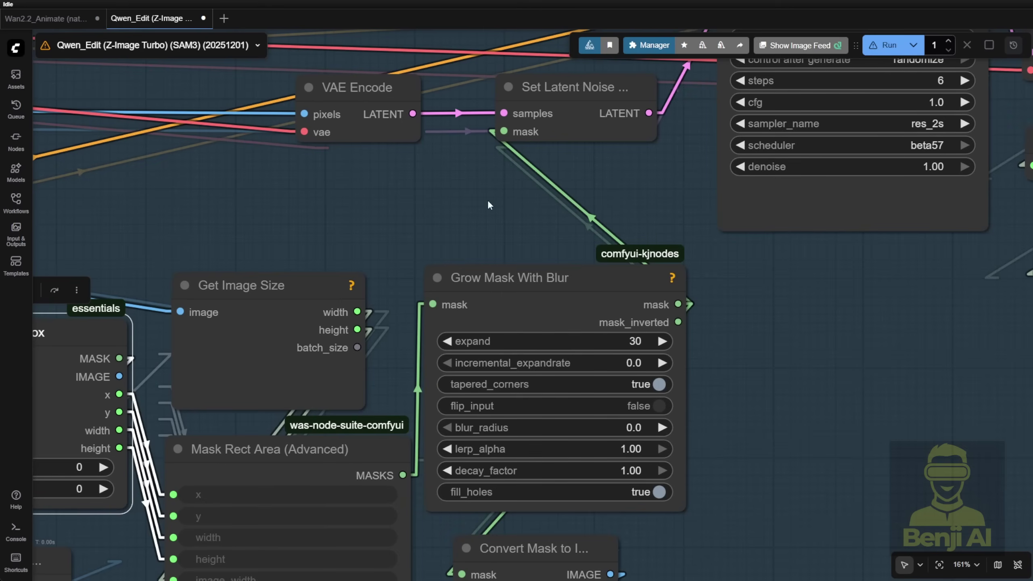
{"action": "scroll", "coordinate": [488, 205], "scroll_direction": "up", "scroll_amount": 3}
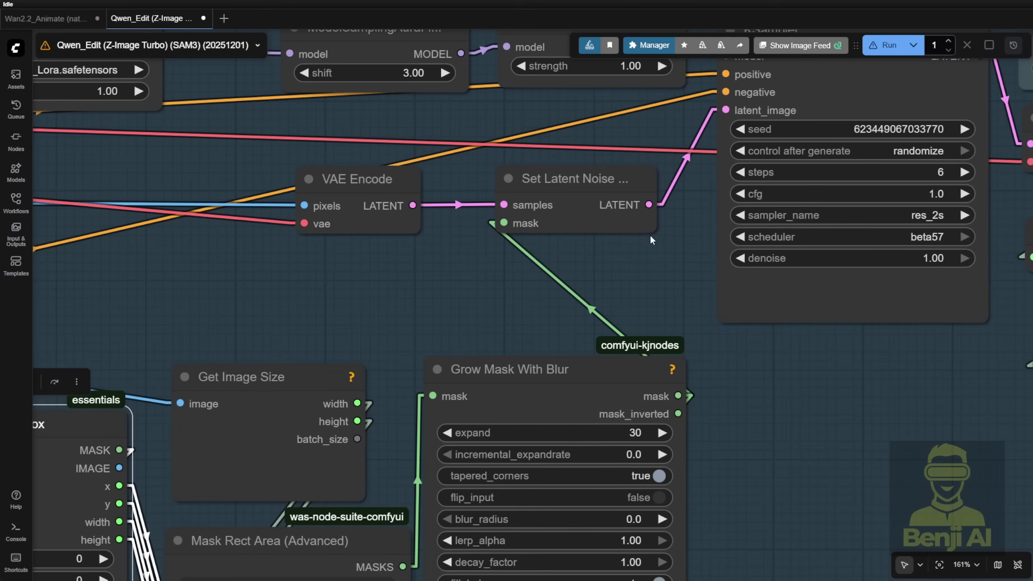
{"action": "left_click", "coordinate": [375, 223]}
{"action": "left_click_drag", "start_coordinate": [480, 281], "coordinate": [264, 333]}
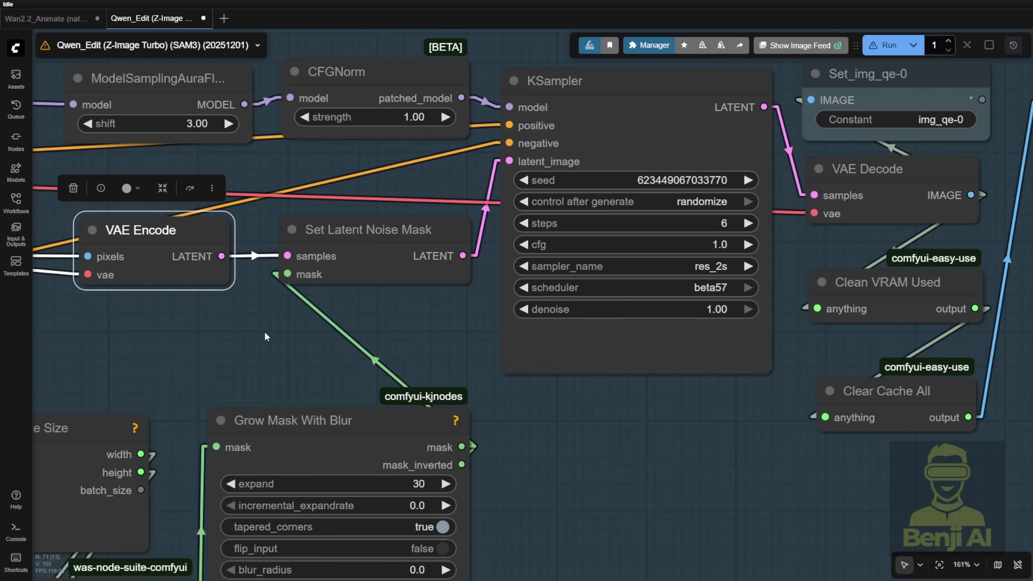
{"action": "scroll", "coordinate": [265, 335], "scroll_direction": "down", "scroll_amount": 3}
Step: Set the prompt of the SAM3 Segmentation node to "hair"
{"action": "left_click_drag", "start_coordinate": [135, 341], "coordinate": [740, 227]}
{"action": "scroll", "coordinate": [195, 379], "scroll_direction": "up", "scroll_amount": 3}
{"action": "left_click_drag", "start_coordinate": [195, 379], "coordinate": [195, 251]}
{"action": "left_click", "coordinate": [396, 256]}
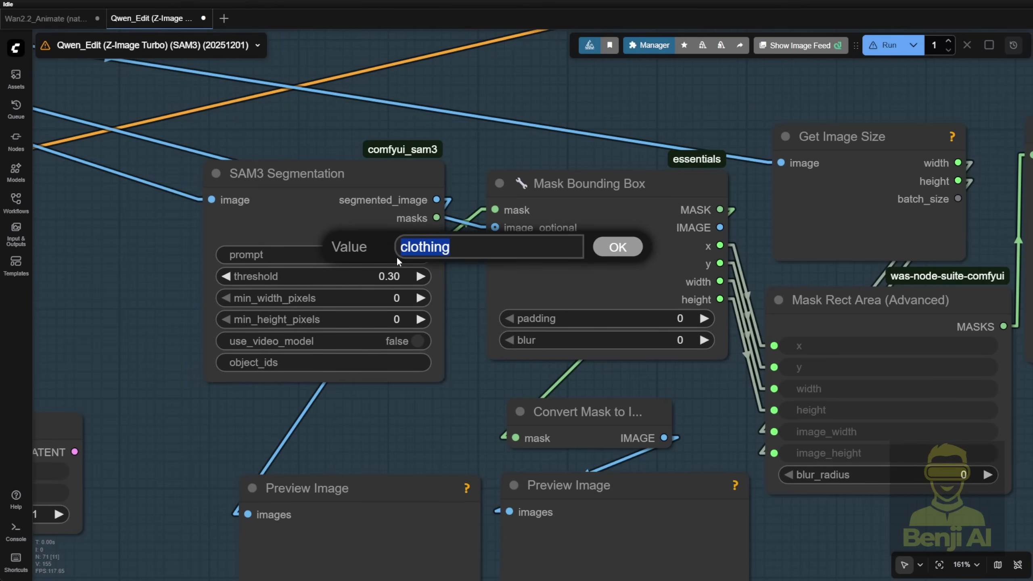
{"action": "type", "text": "hair"}
{"action": "key", "text": "Return"}
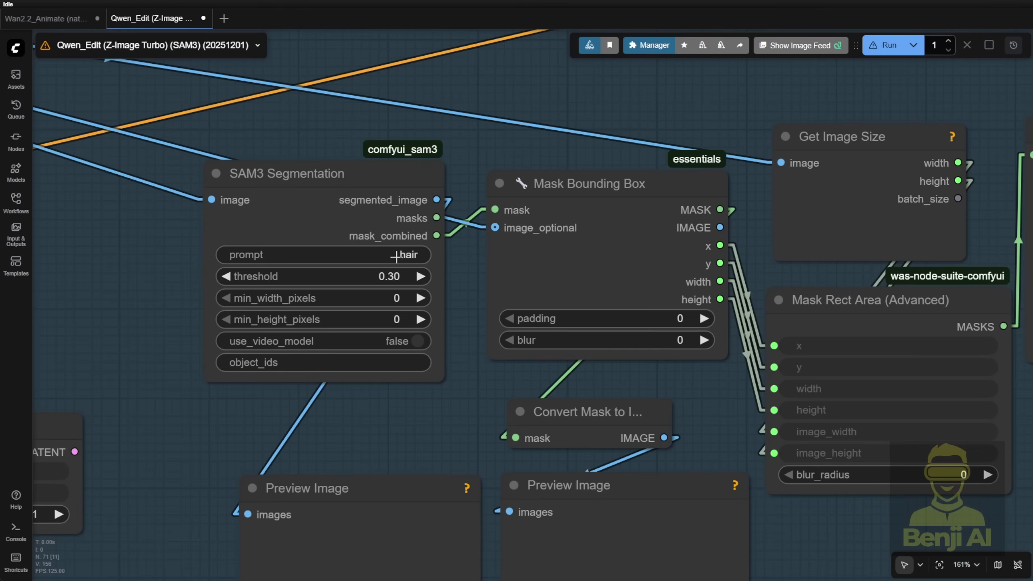
Step: Examine how Get_img_ref_1 and Get_img_ref_4 feed the two TextEncodeQwenImageEditPlus nodes and the SAM3 Segmentation node
{"action": "scroll", "coordinate": [212, 276], "scroll_direction": "down", "scroll_amount": 6}
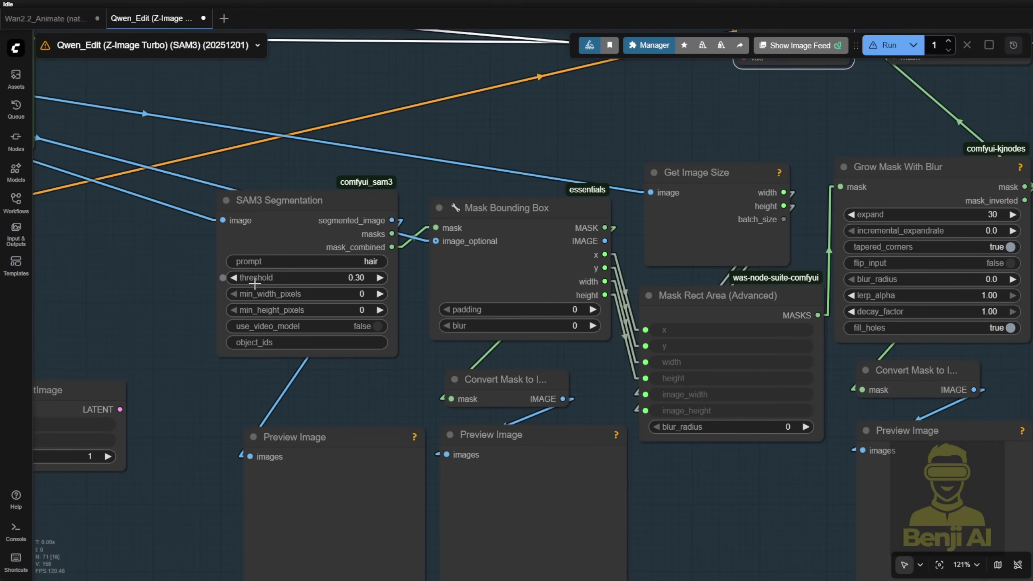
{"action": "left_click_drag", "start_coordinate": [226, 177], "coordinate": [779, 284]}
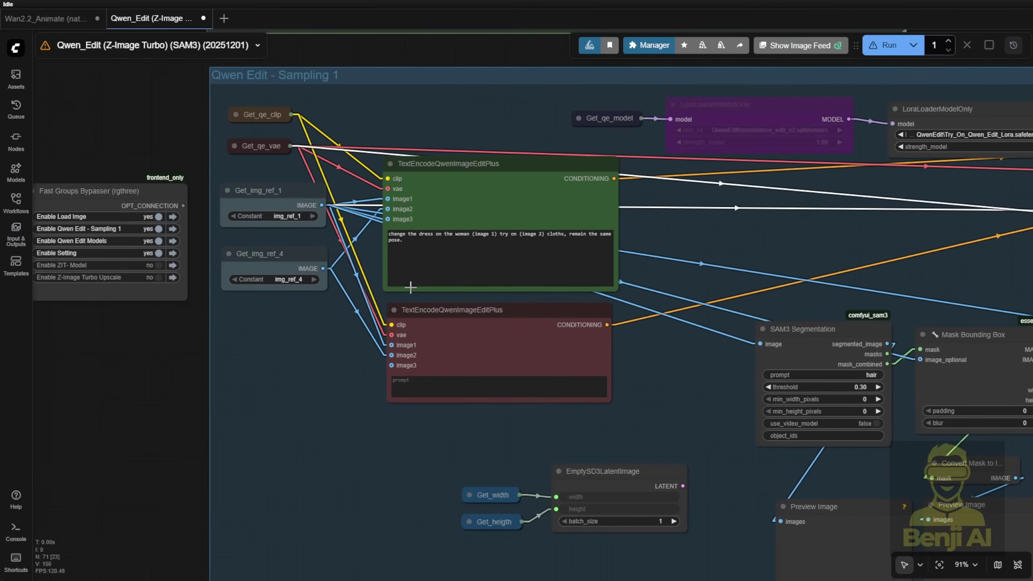
{"action": "scroll", "coordinate": [384, 286], "scroll_direction": "up", "scroll_amount": 5}
{"action": "left_click", "coordinate": [246, 240]}
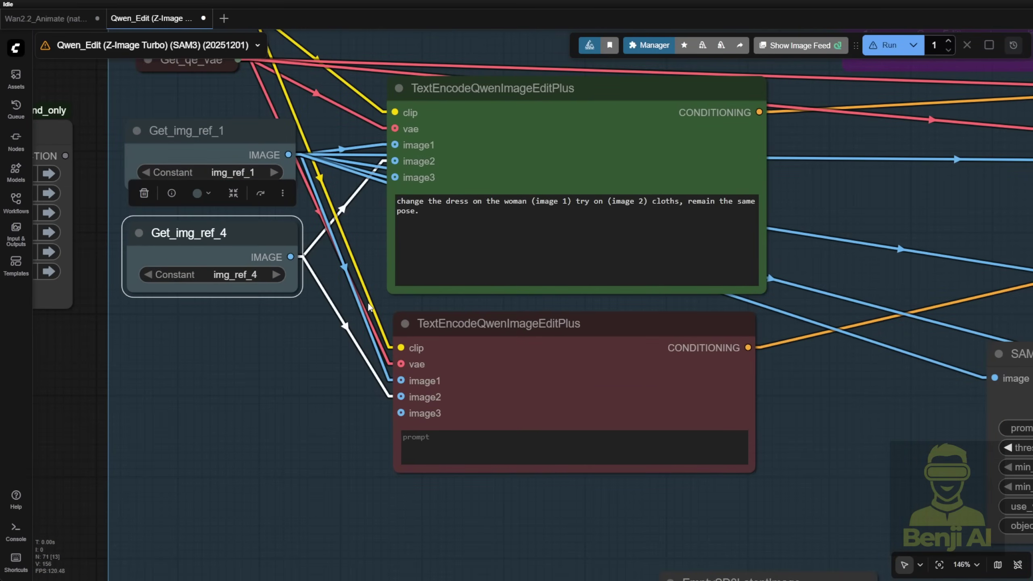
{"action": "scroll", "coordinate": [368, 307], "scroll_direction": "down", "scroll_amount": 4}
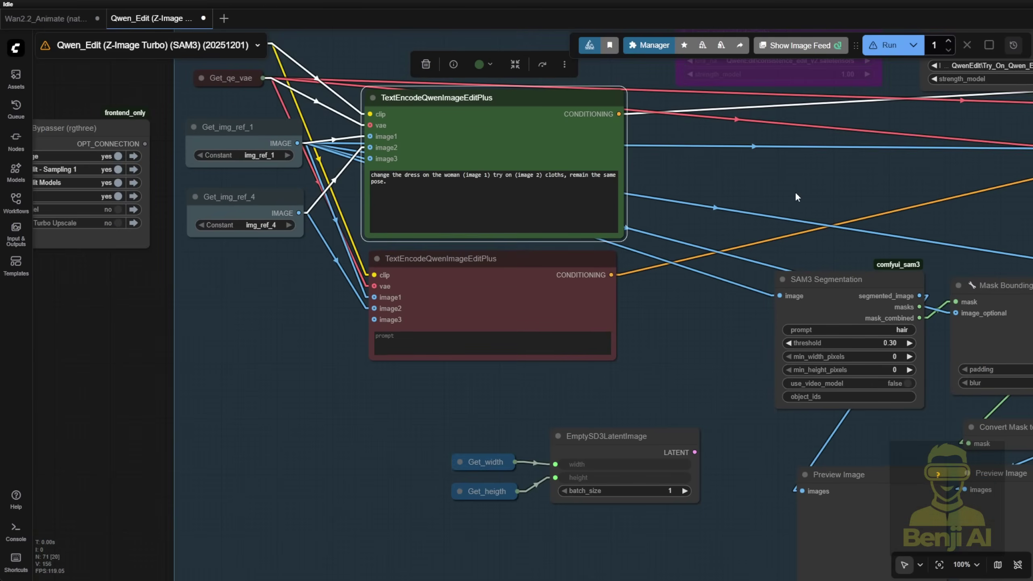
{"action": "left_click_drag", "start_coordinate": [795, 191], "coordinate": [243, 137]}
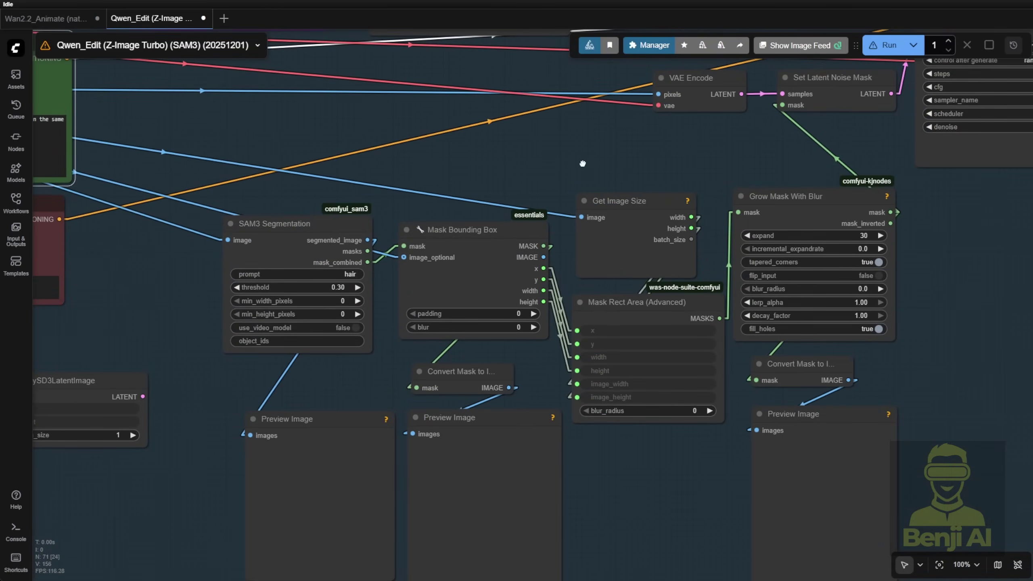
Step: Examine the two reference photos in the Load Imge group's Preview Image nodes up close
{"action": "left_click_drag", "start_coordinate": [584, 162], "coordinate": [559, 130]}
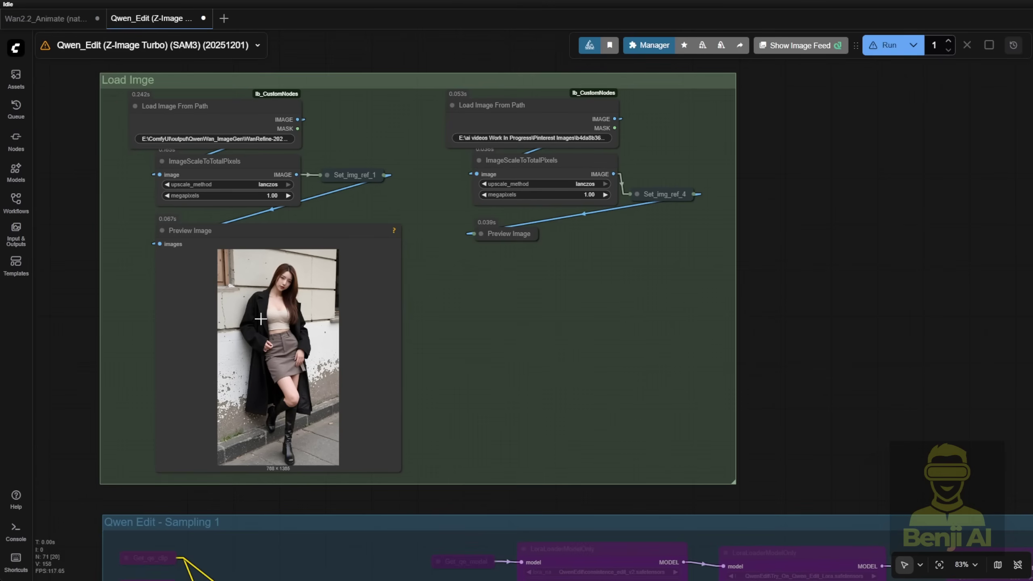
{"action": "scroll", "coordinate": [261, 319], "scroll_direction": "up", "scroll_amount": 4}
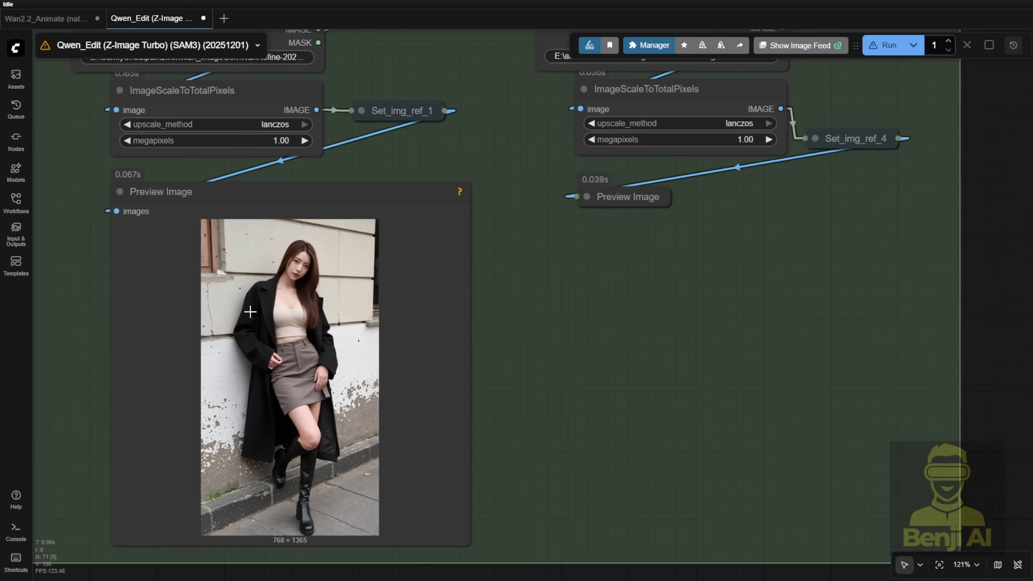
{"action": "scroll", "coordinate": [576, 346], "scroll_direction": "up", "scroll_amount": 2}
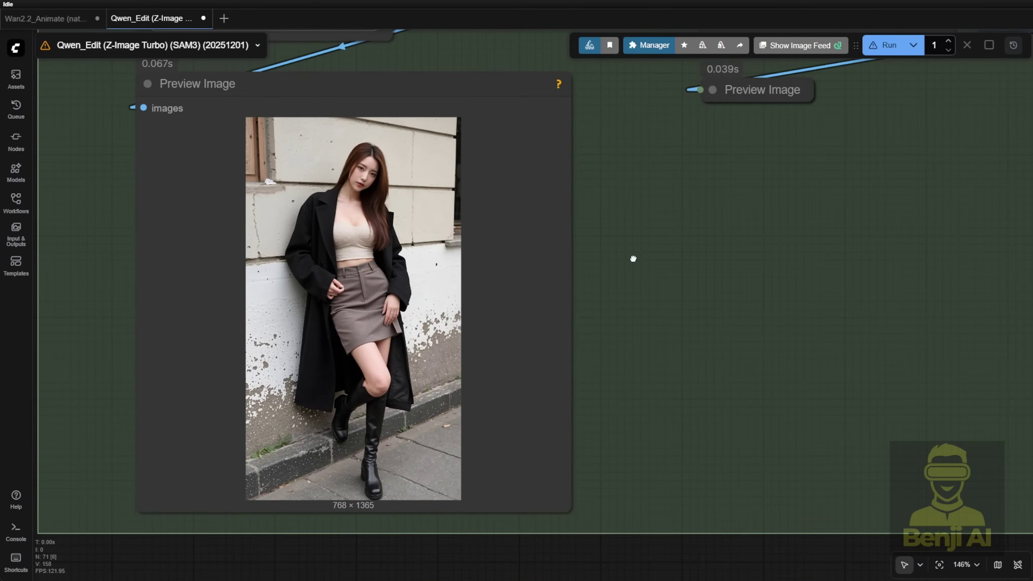
{"action": "left_click_drag", "start_coordinate": [633, 259], "coordinate": [631, 265]}
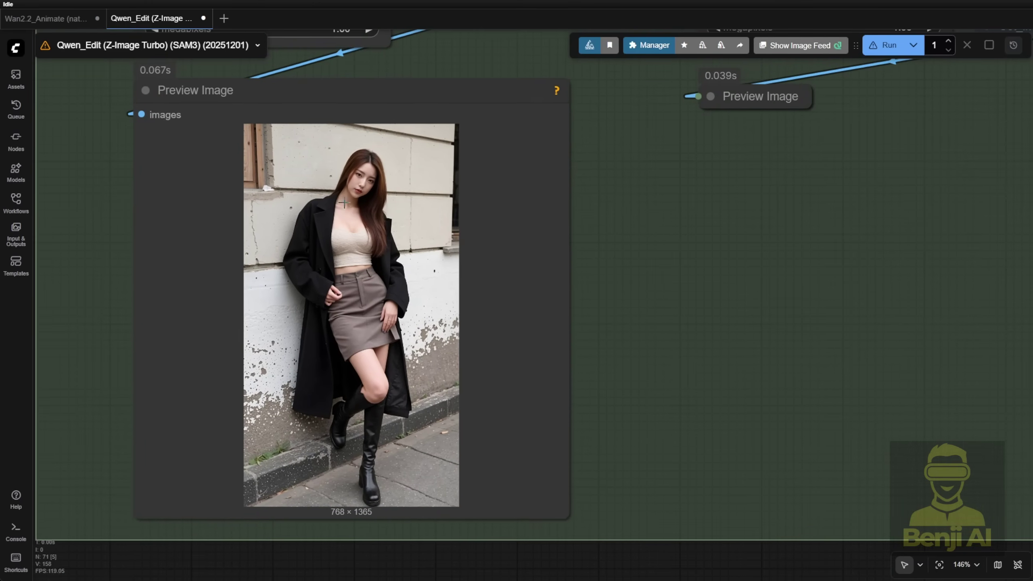
{"action": "scroll", "coordinate": [345, 263], "scroll_direction": "up", "scroll_amount": 3}
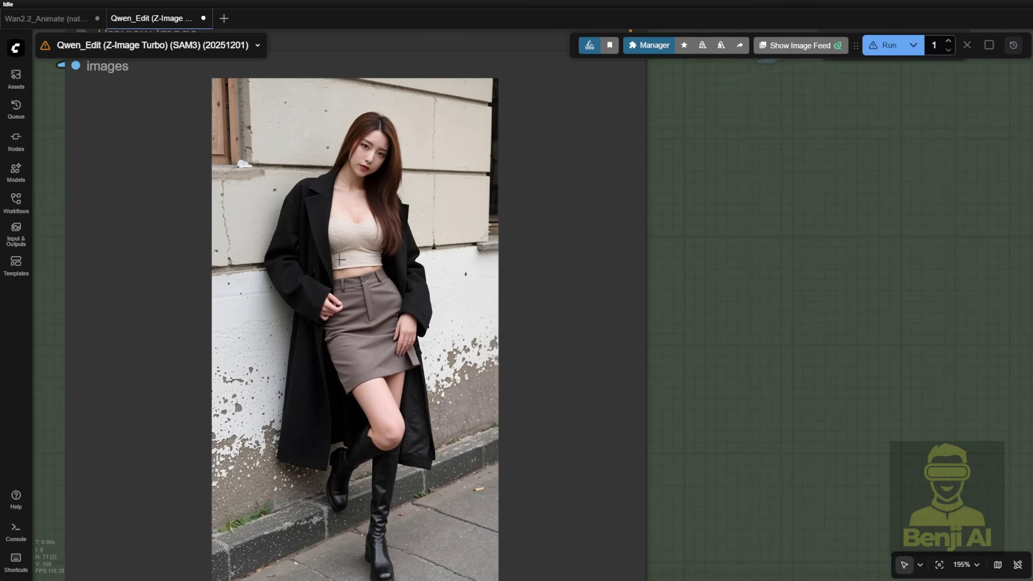
{"action": "left_click", "coordinate": [494, 139]}
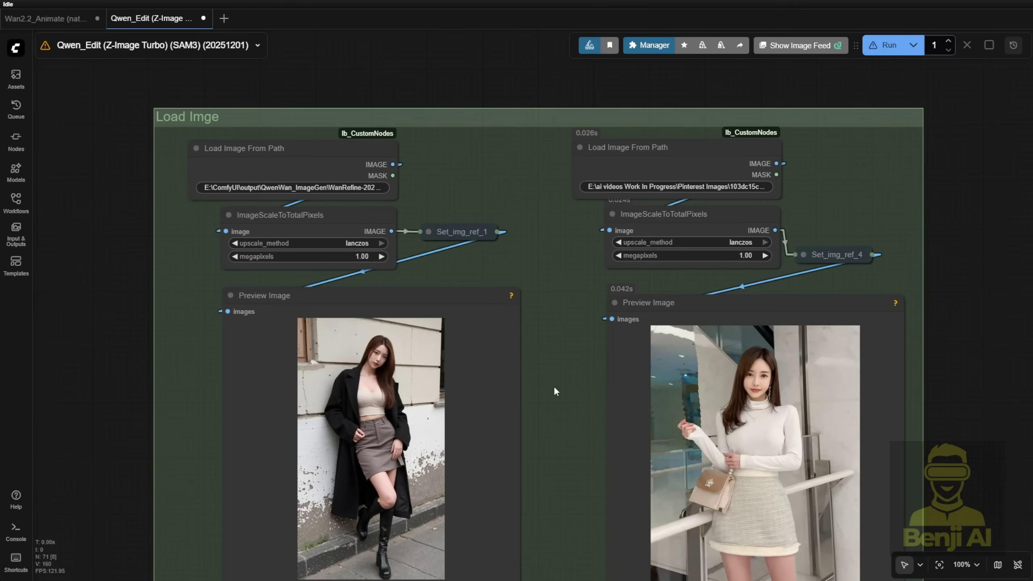
{"action": "left_click_drag", "start_coordinate": [554, 387], "coordinate": [501, 272]}
{"action": "scroll", "coordinate": [525, 317], "scroll_direction": "up", "scroll_amount": 4}
{"action": "scroll", "coordinate": [529, 251], "scroll_direction": "down", "scroll_amount": 3}
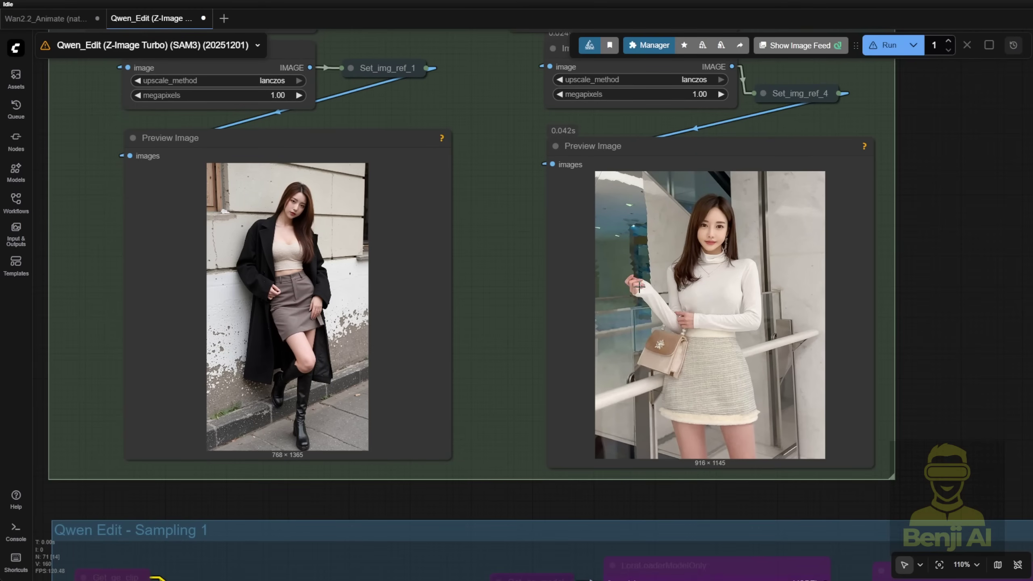
{"action": "scroll", "coordinate": [620, 289], "scroll_direction": "up", "scroll_amount": 2}
{"action": "scroll", "coordinate": [432, 304], "scroll_direction": "up", "scroll_amount": 3}
{"action": "scroll", "coordinate": [428, 299], "scroll_direction": "down", "scroll_amount": 3}
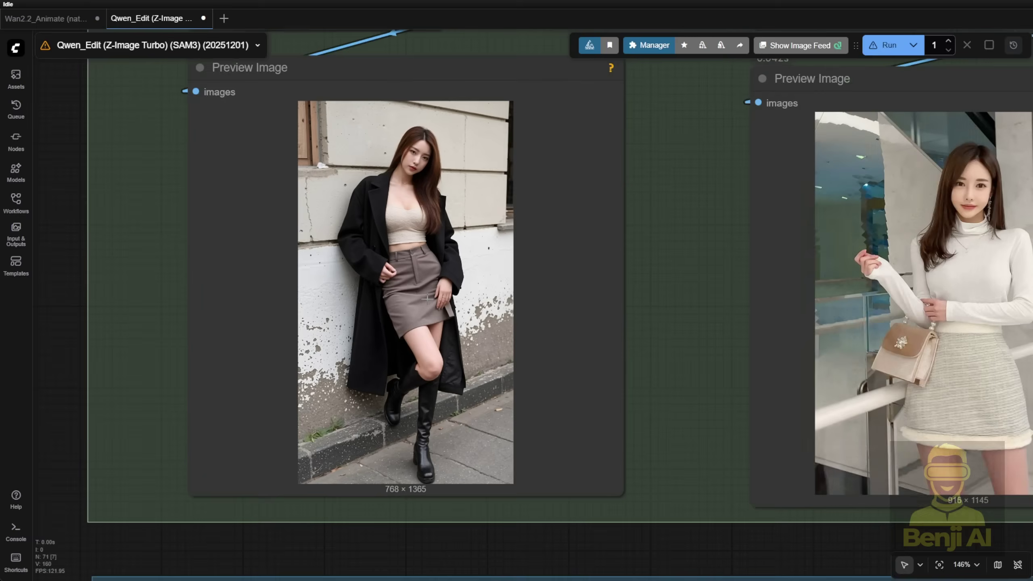
{"action": "scroll", "coordinate": [463, 315], "scroll_direction": "down", "scroll_amount": 4}
Step: Enable the Qwen Edit - Sampling 1 group in the Fast Groups Bypasser node
{"action": "left_click_drag", "start_coordinate": [582, 466], "coordinate": [485, 80]}
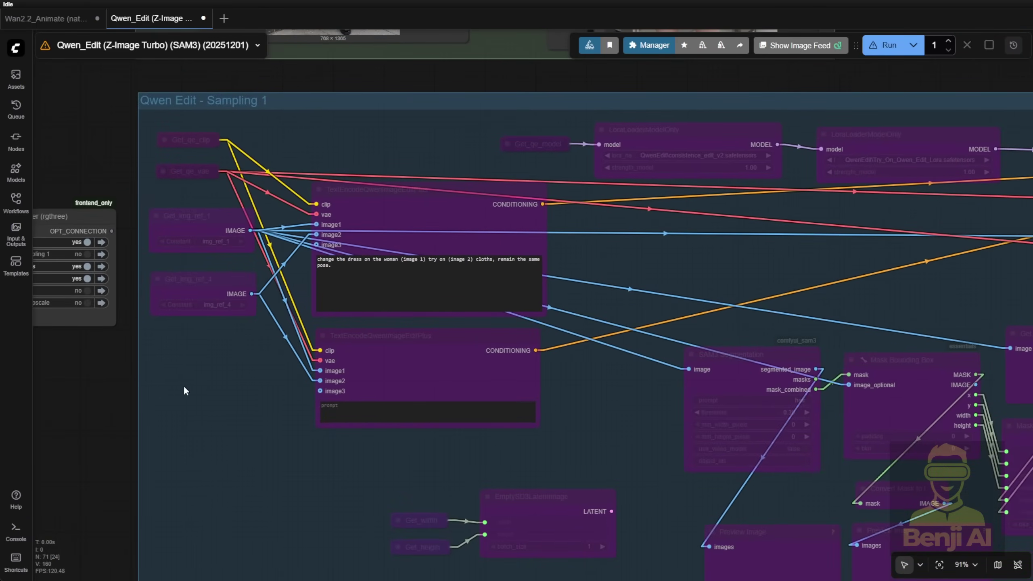
{"action": "left_click_drag", "start_coordinate": [184, 390], "coordinate": [317, 399]}
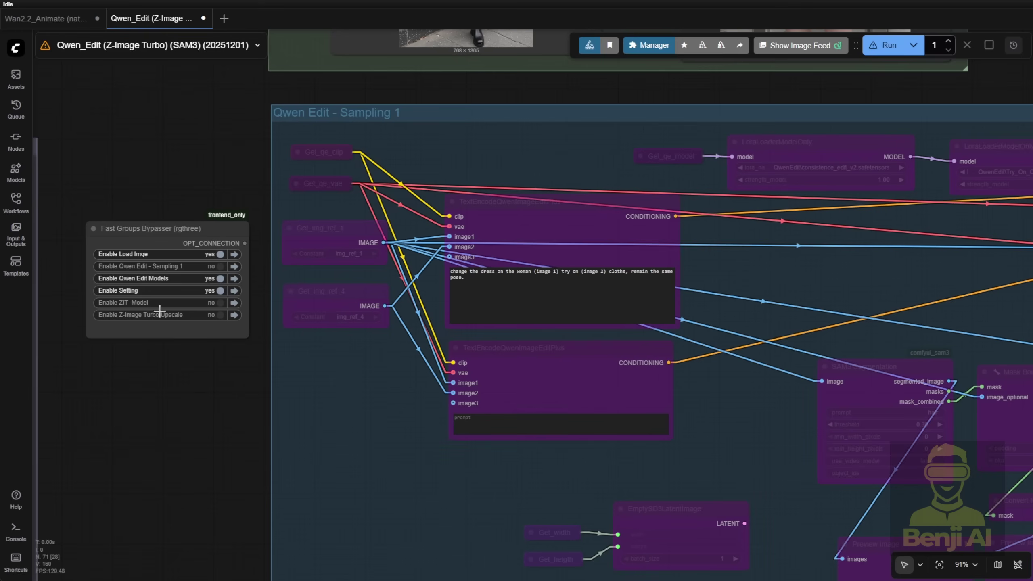
{"action": "left_click", "coordinate": [220, 266]}
{"action": "scroll", "coordinate": [393, 411], "scroll_direction": "down", "scroll_amount": 3}
{"action": "left_click_drag", "start_coordinate": [386, 437], "coordinate": [35, 317]}
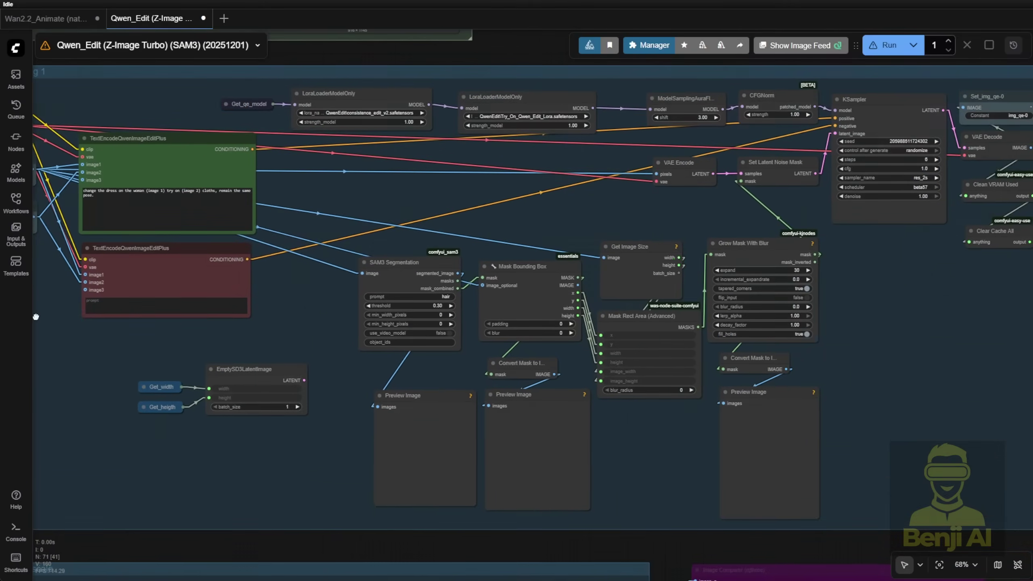
Step: Set the SAM3 Segmentation node's prompt to "clothing"
{"action": "scroll", "coordinate": [478, 321], "scroll_direction": "up", "scroll_amount": 6}
{"action": "left_click", "coordinate": [406, 277]}
{"action": "type", "text": "clothing"}
{"action": "key", "text": "Return"}
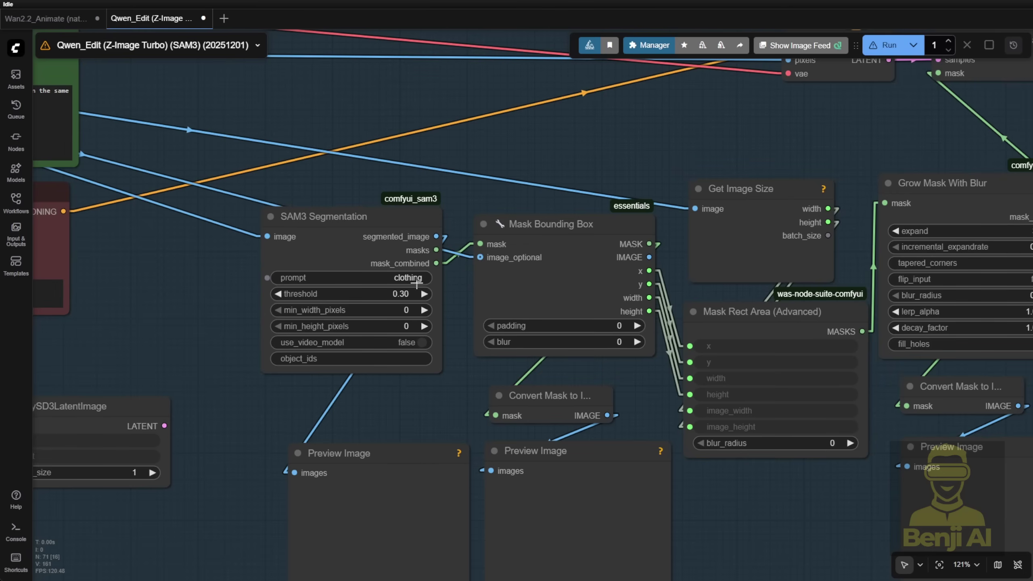
{"action": "key", "text": "Return"}
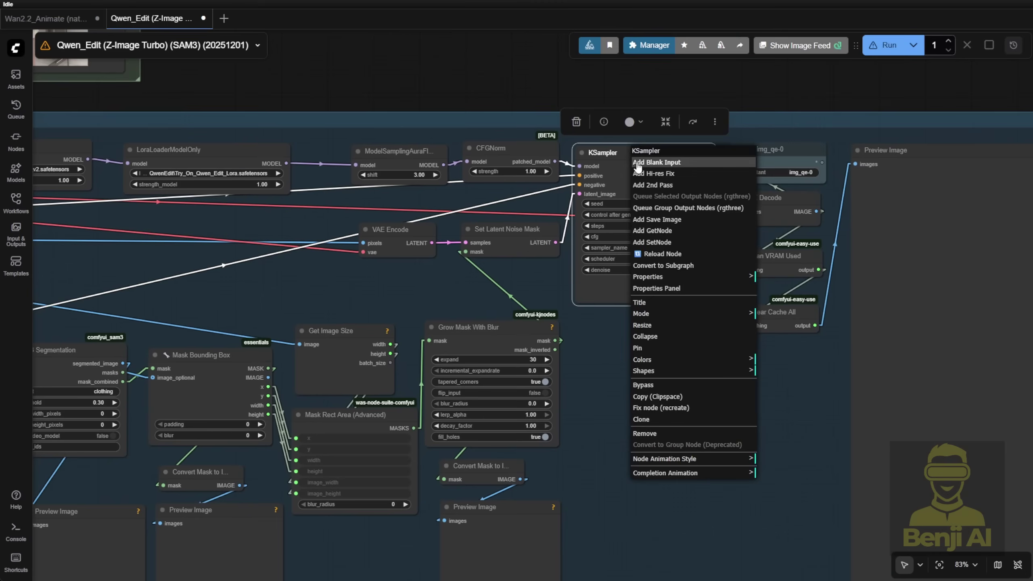
Step: Bypass the KSampler node and execute only the Preview Image branch attached to the SAM3 Segmentation node
{"action": "left_click", "coordinate": [673, 385]}
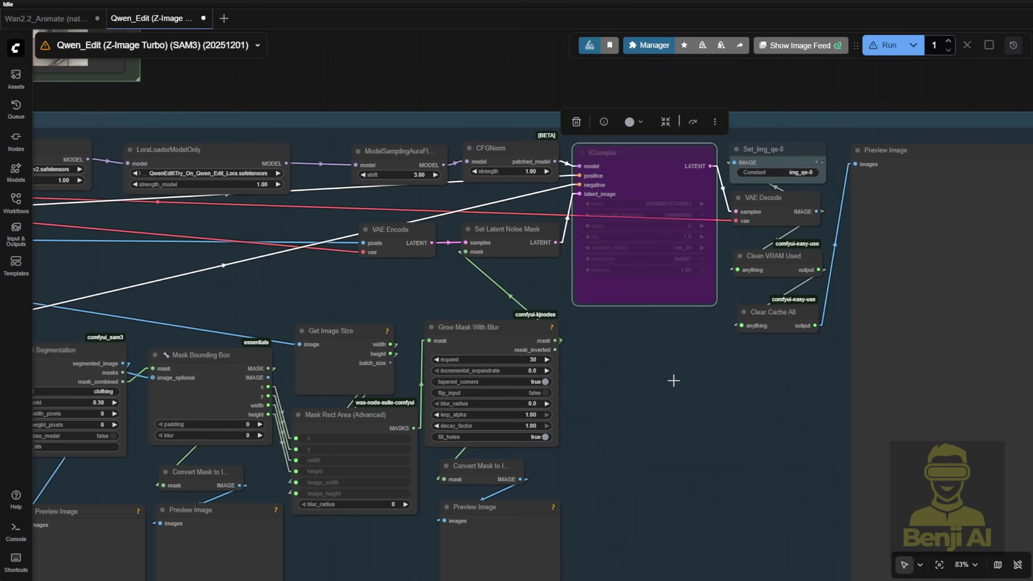
{"action": "left_click_drag", "start_coordinate": [289, 295], "coordinate": [566, 188]}
{"action": "scroll", "coordinate": [380, 353], "scroll_direction": "up", "scroll_amount": 4}
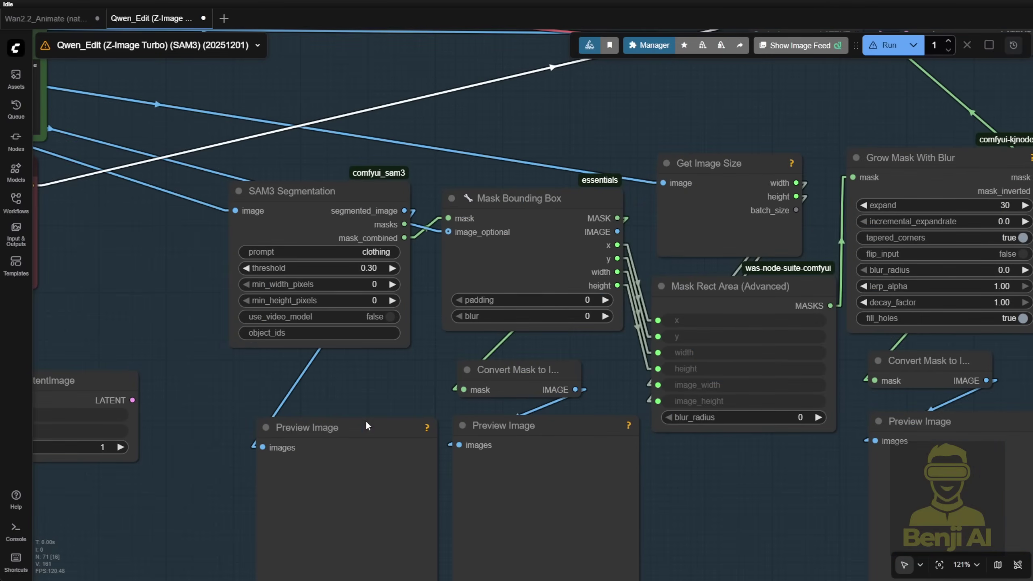
{"action": "left_click", "coordinate": [360, 437]}
{"action": "left_click", "coordinate": [406, 390]}
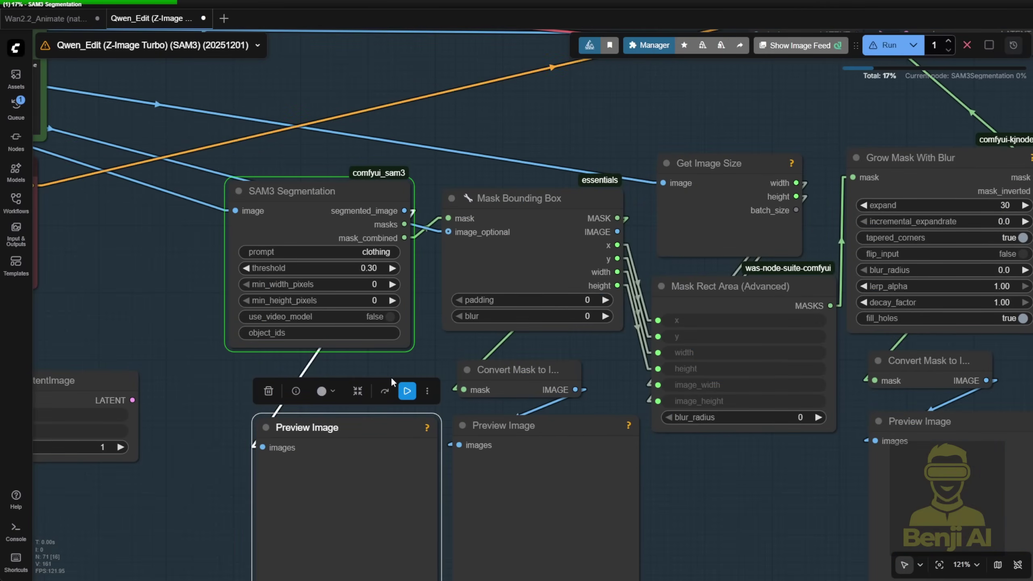
{"action": "left_click", "coordinate": [434, 344]}
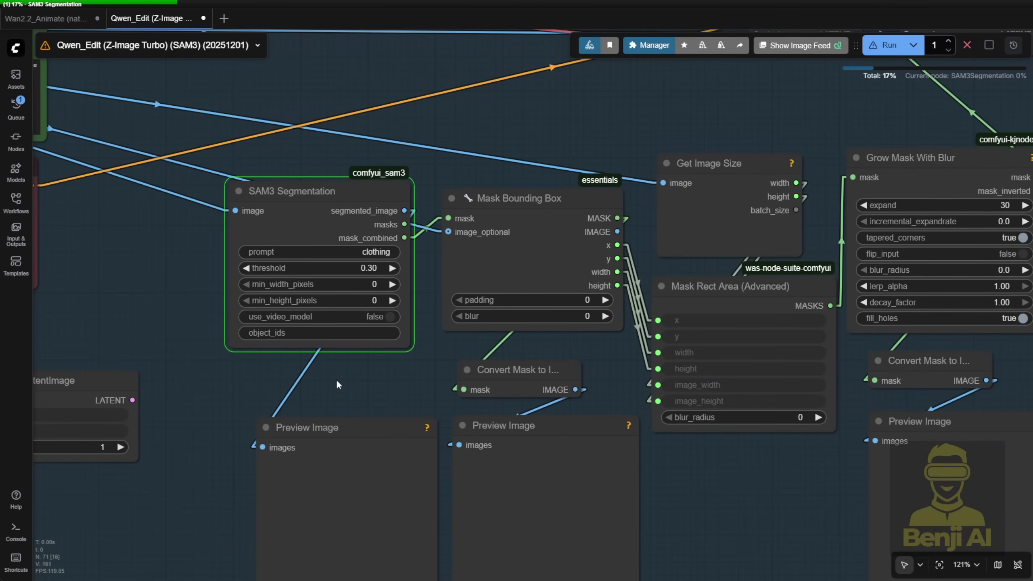
Step: Examine the colored clothing segmentation preview up close, then compare it with the two reference photos in the Load Imge group
{"action": "scroll", "coordinate": [336, 380], "scroll_direction": "down", "scroll_amount": 2}
{"action": "left_click_drag", "start_coordinate": [336, 380], "coordinate": [164, 345]}
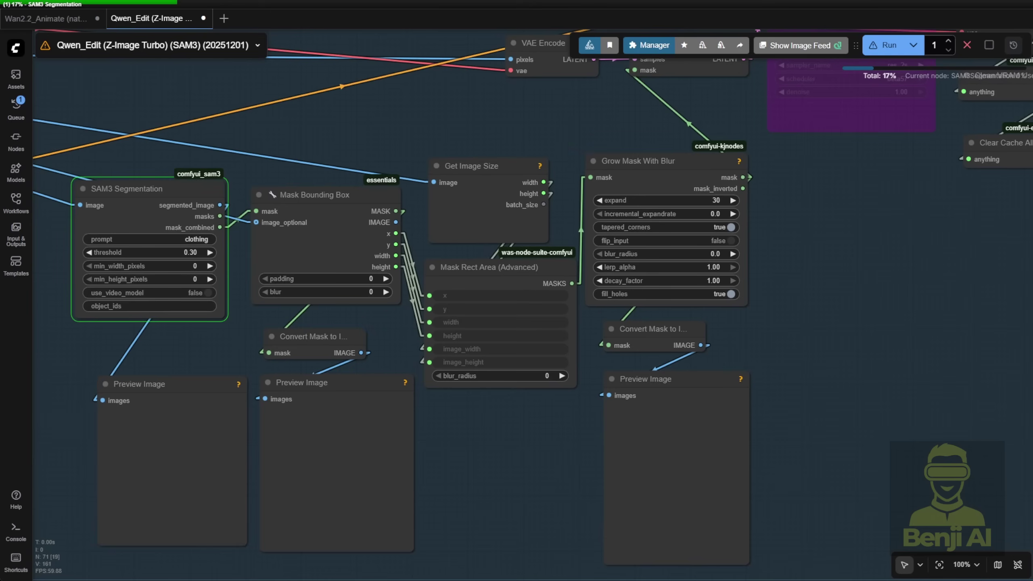
{"action": "left_click_drag", "start_coordinate": [461, 452], "coordinate": [641, 412]}
{"action": "scroll", "coordinate": [306, 396], "scroll_direction": "up", "scroll_amount": 4}
{"action": "scroll", "coordinate": [307, 395], "scroll_direction": "up", "scroll_amount": 8}
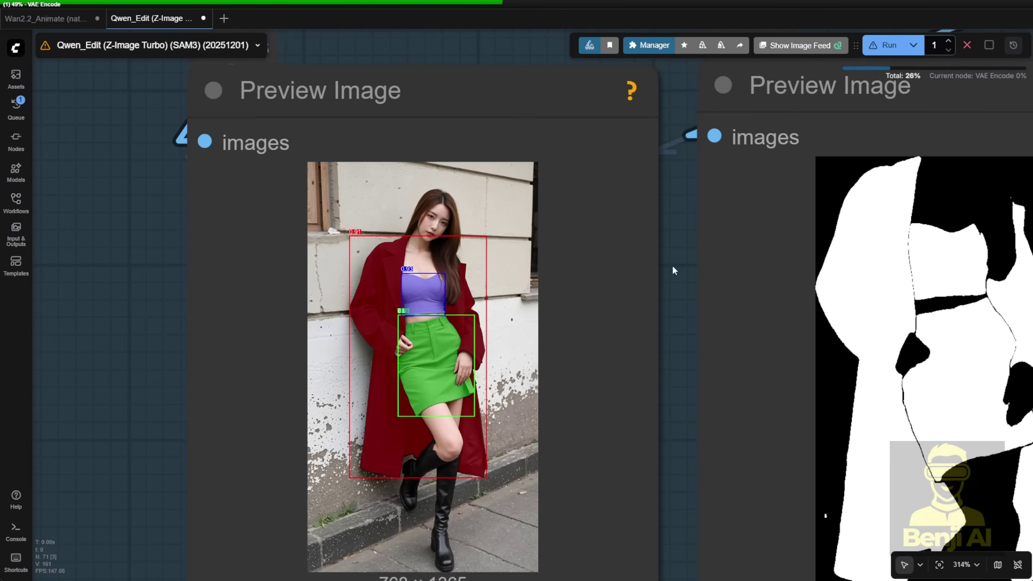
{"action": "left_click_drag", "start_coordinate": [461, 94], "coordinate": [438, 95]}
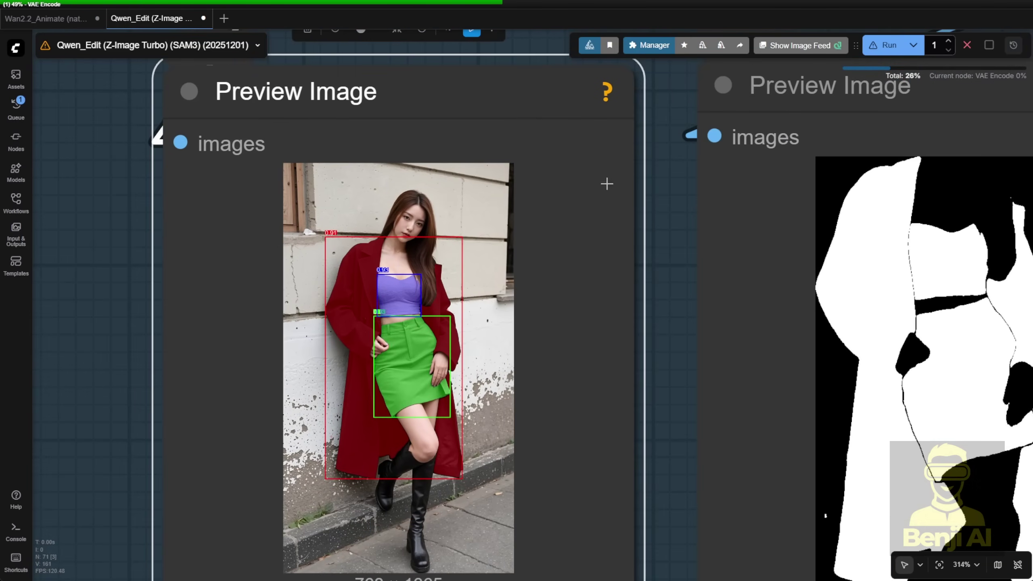
{"action": "left_click_drag", "start_coordinate": [659, 280], "coordinate": [650, 251]}
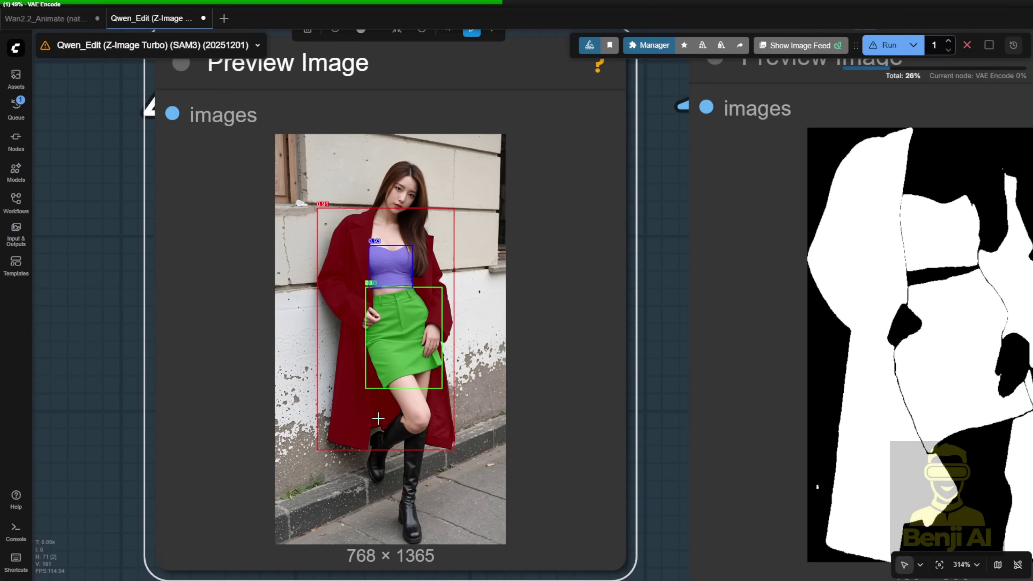
{"action": "scroll", "coordinate": [378, 417], "scroll_direction": "up", "scroll_amount": 2}
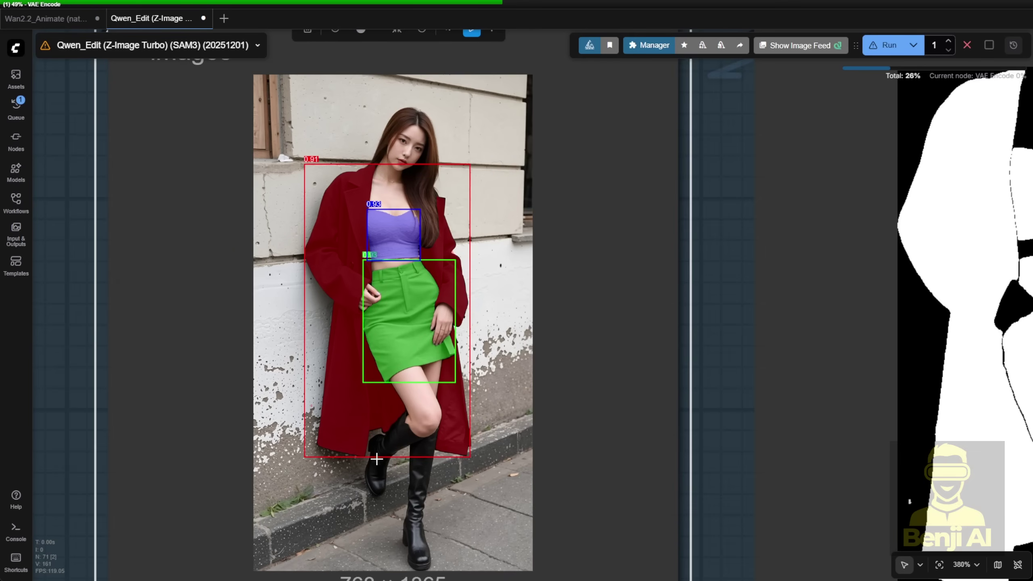
{"action": "scroll", "coordinate": [504, 456], "scroll_direction": "down", "scroll_amount": 4}
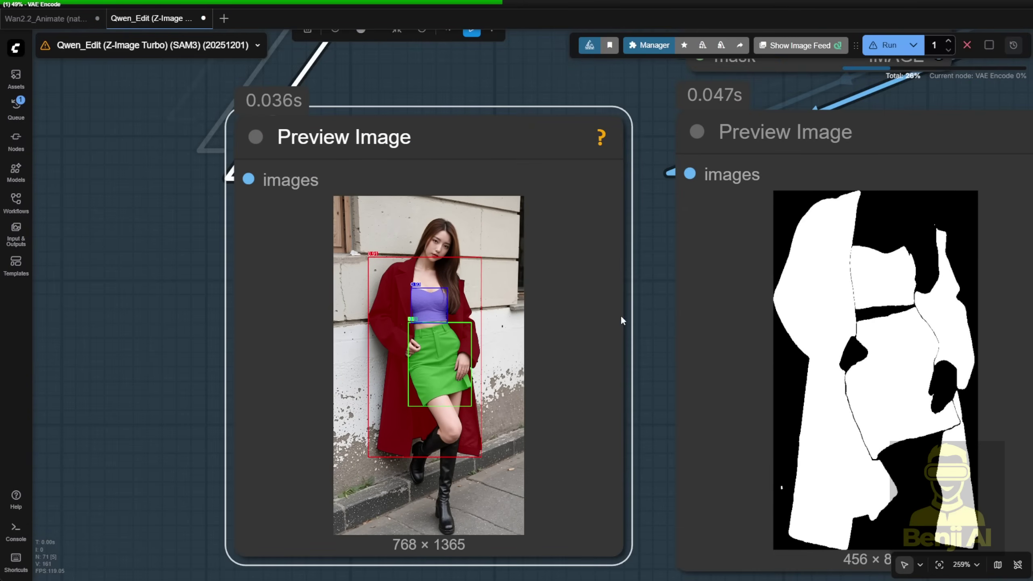
{"action": "scroll", "coordinate": [428, 428], "scroll_direction": "up", "scroll_amount": 6}
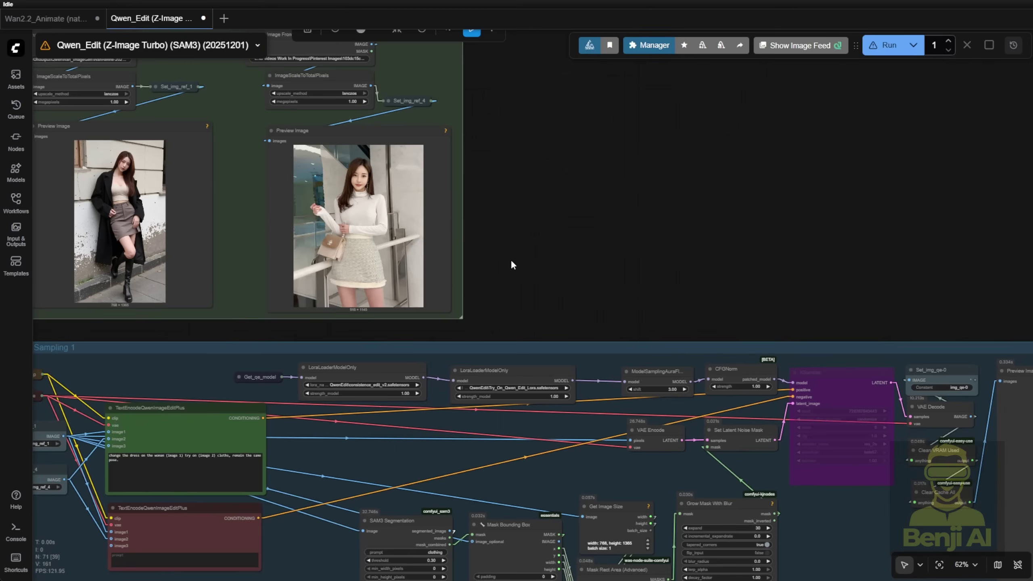
{"action": "scroll", "coordinate": [316, 276], "scroll_direction": "up", "scroll_amount": 10}
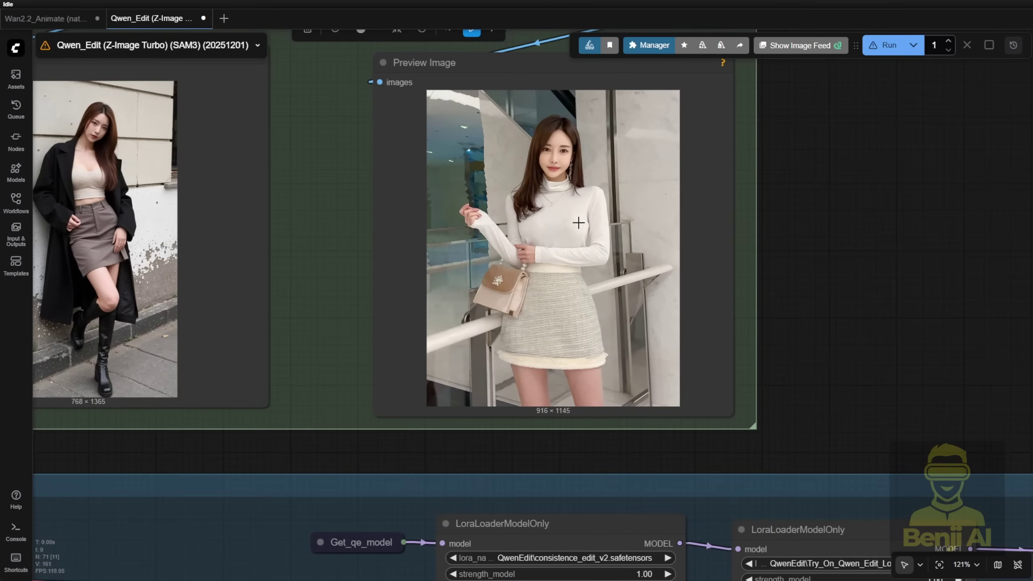
{"action": "left_click_drag", "start_coordinate": [321, 207], "coordinate": [409, 236]}
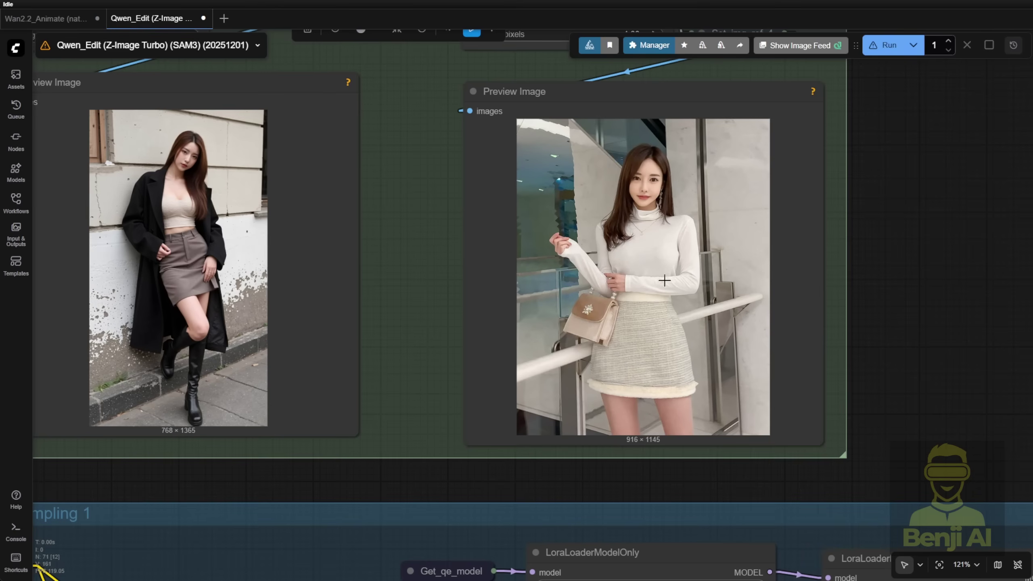
{"action": "scroll", "coordinate": [811, 397], "scroll_direction": "down", "scroll_amount": 2}
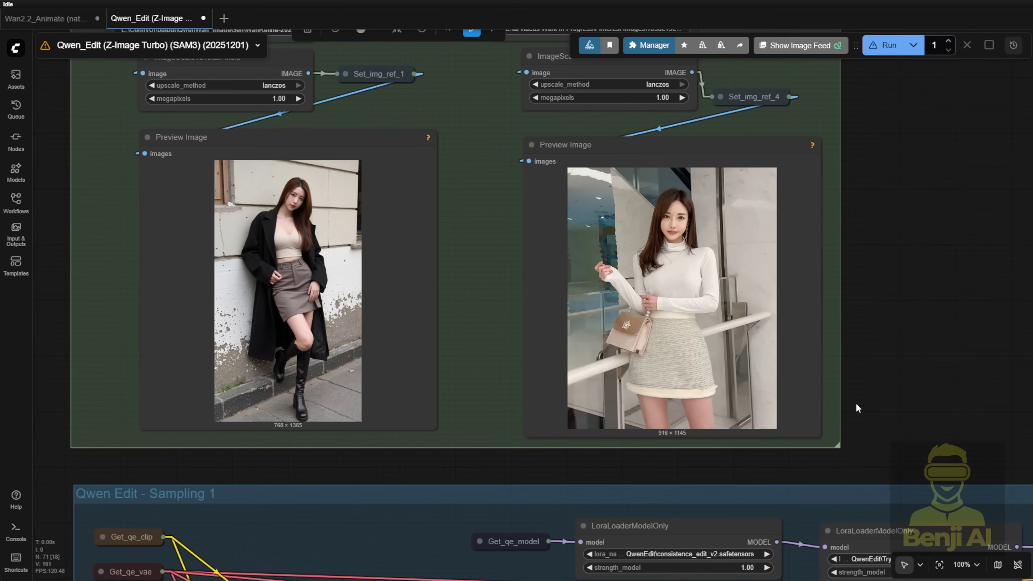
Step: Examine the mask previews of the Mask Bounding Box and Grow Mask With Blur nodes up close
{"action": "left_click_drag", "start_coordinate": [875, 297], "coordinate": [651, 37]}
{"action": "left_click_drag", "start_coordinate": [793, 414], "coordinate": [628, 252]}
{"action": "scroll", "coordinate": [627, 255], "scroll_direction": "down", "scroll_amount": 5}
{"action": "scroll", "coordinate": [628, 256], "scroll_direction": "right", "scroll_amount": 3}
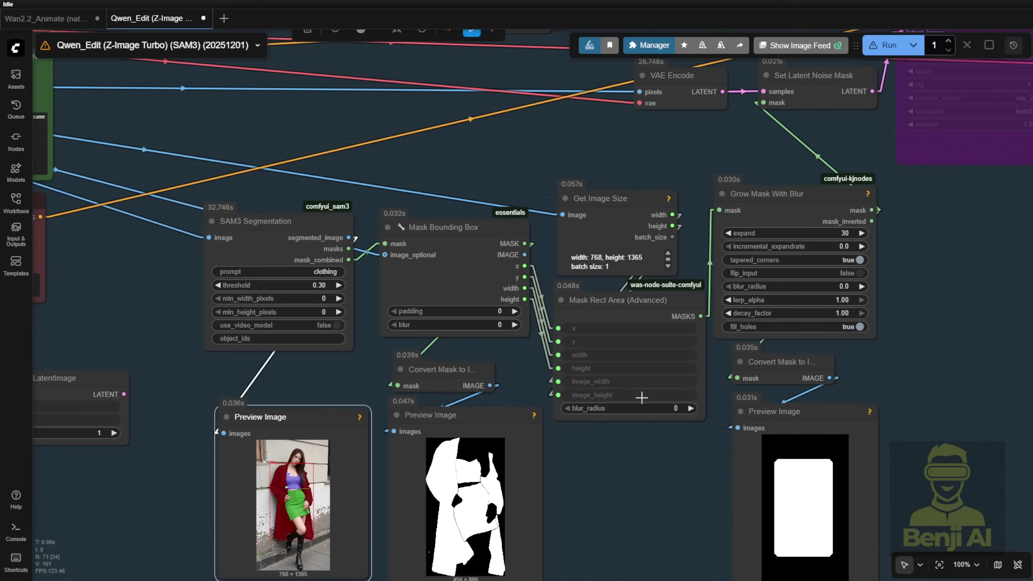
{"action": "scroll", "coordinate": [635, 523], "scroll_direction": "down", "scroll_amount": 5}
{"action": "scroll", "coordinate": [636, 523], "scroll_direction": "right", "scroll_amount": 3}
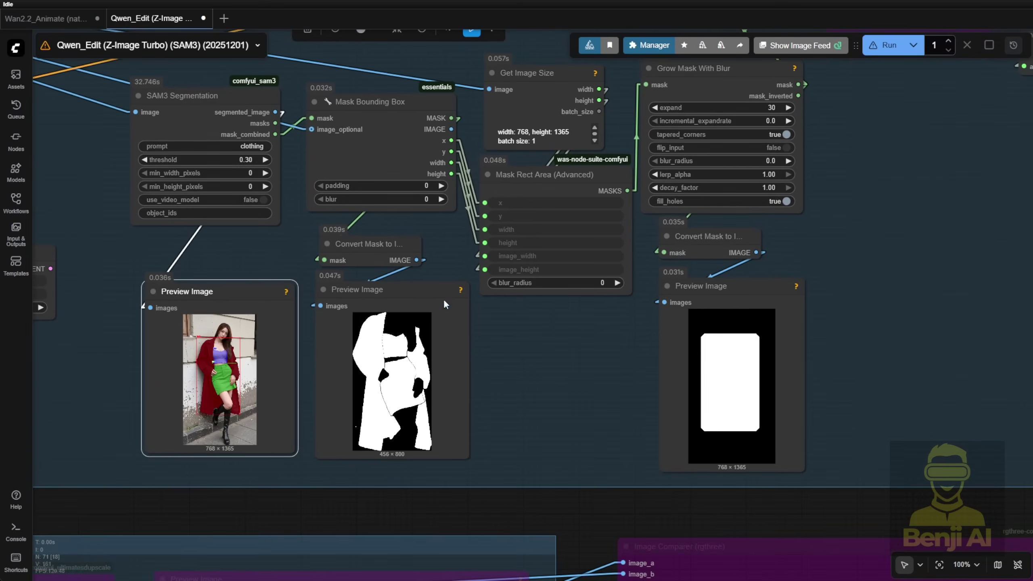
{"action": "scroll", "coordinate": [442, 345], "scroll_direction": "up", "scroll_amount": 8}
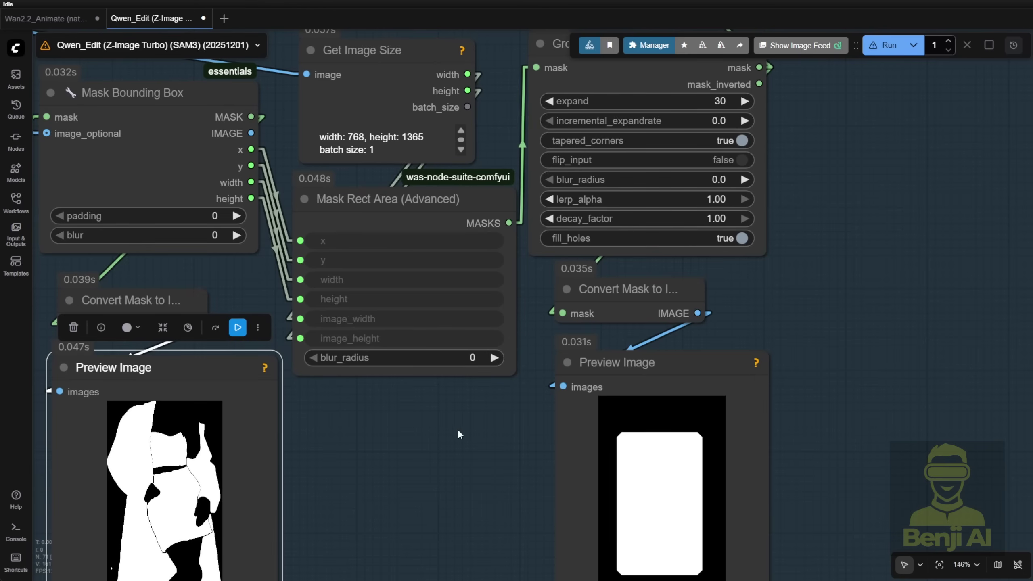
{"action": "left_click_drag", "start_coordinate": [824, 382], "coordinate": [716, 221]}
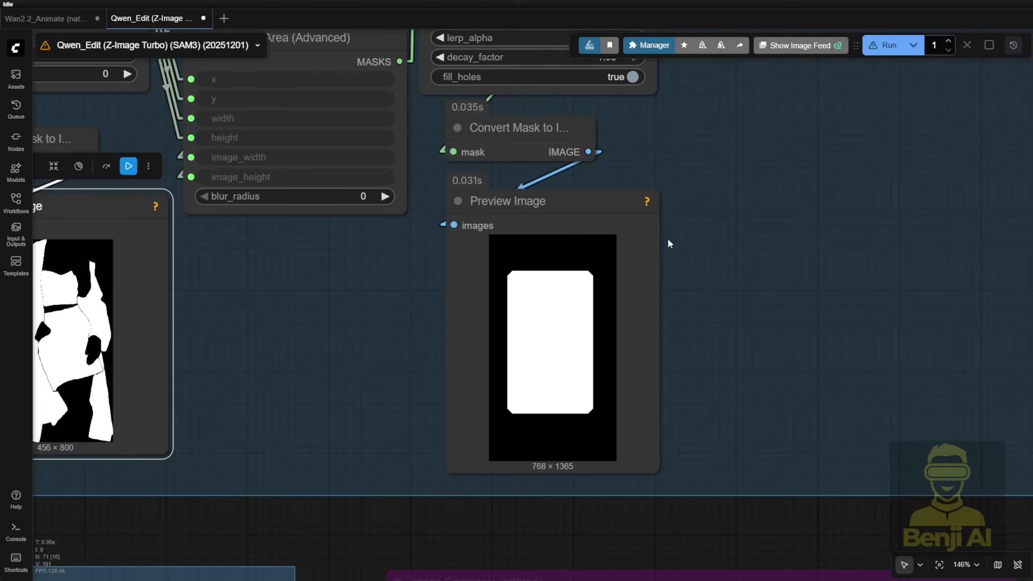
{"action": "scroll", "coordinate": [519, 287], "scroll_direction": "up", "scroll_amount": 4}
{"action": "left_click_drag", "start_coordinate": [514, 273], "coordinate": [685, 275]}
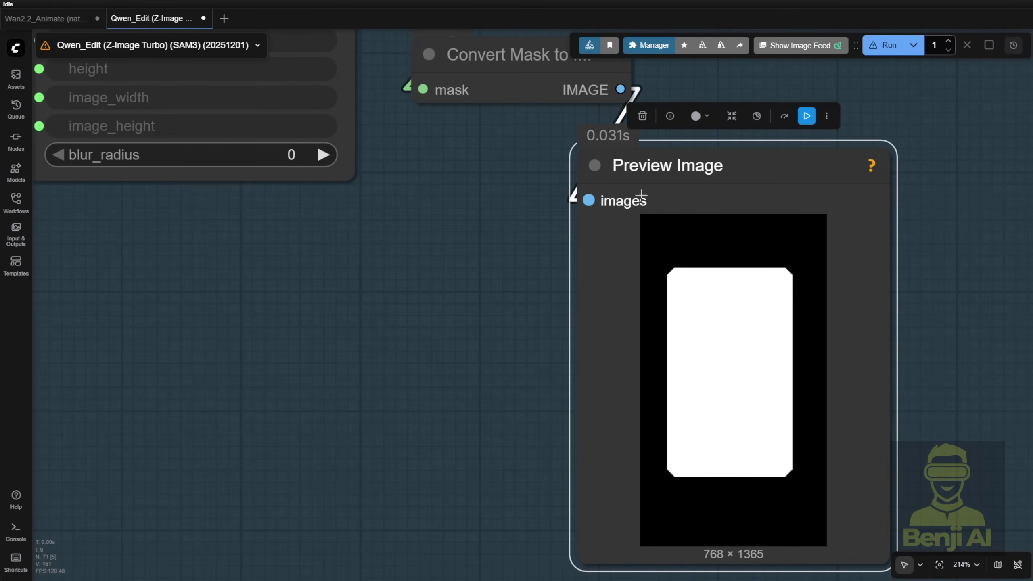
{"action": "left_click_drag", "start_coordinate": [635, 191], "coordinate": [481, 180]}
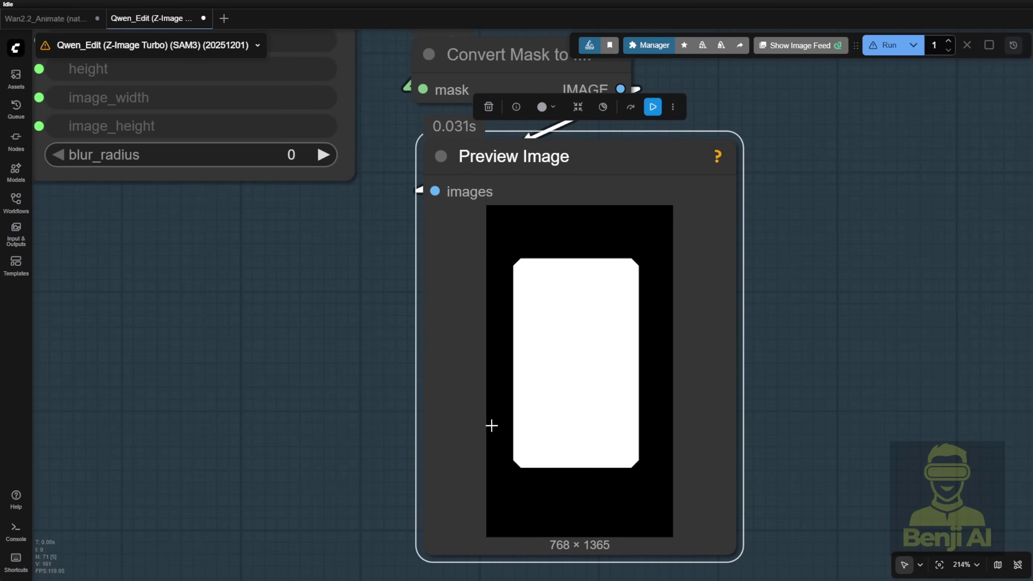
{"action": "scroll", "coordinate": [782, 265], "scroll_direction": "down", "scroll_amount": 7}
Step: Remove the bypass from the KSampler node and run the Qwen Edit workflow
{"action": "right_click", "coordinate": [757, 234]}
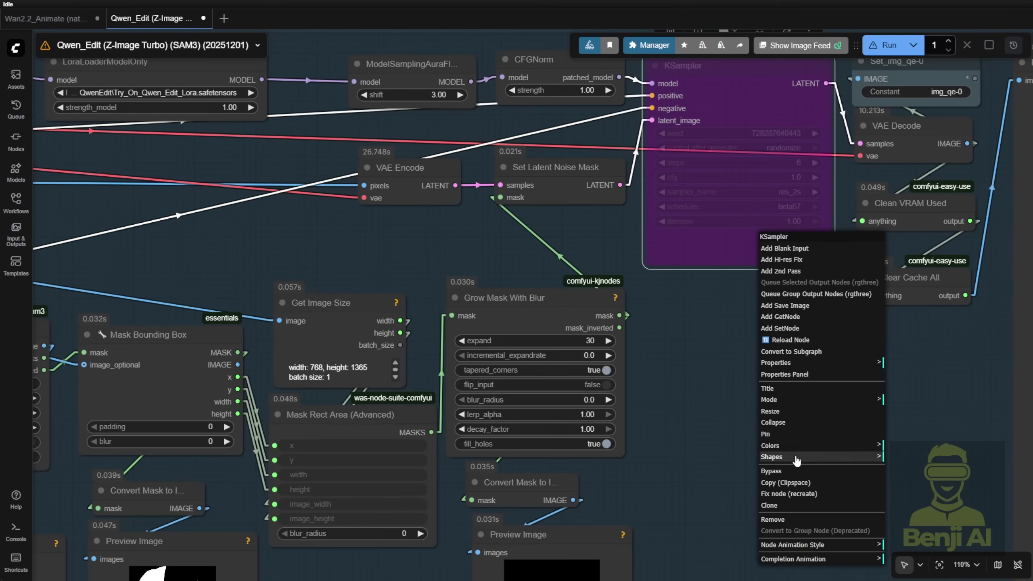
{"action": "left_click", "coordinate": [790, 474]}
{"action": "left_click_drag", "start_coordinate": [738, 340], "coordinate": [601, 449]}
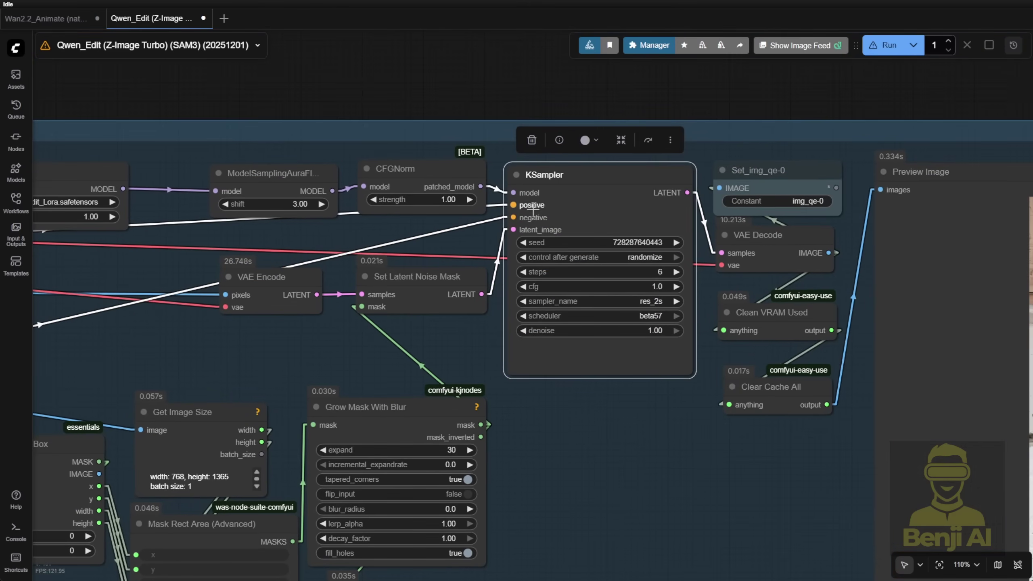
{"action": "left_click", "coordinate": [767, 75]}
{"action": "left_click", "coordinate": [626, 181]}
{"action": "left_click", "coordinate": [887, 46]}
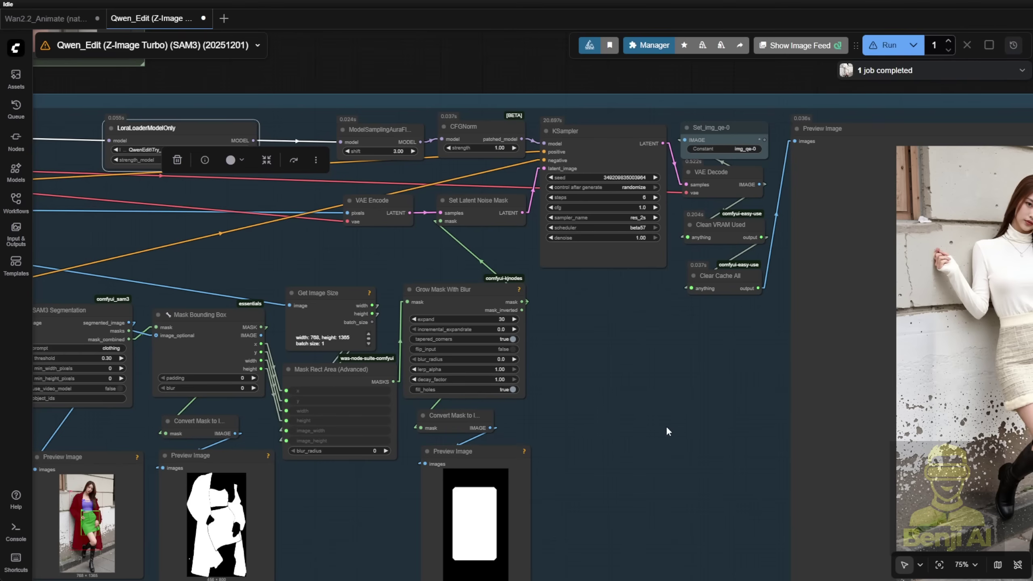
Step: Compare the generated try-on image with the outfit reference photo in the Load Imge group
{"action": "scroll", "coordinate": [667, 427], "scroll_direction": "down", "scroll_amount": 2}
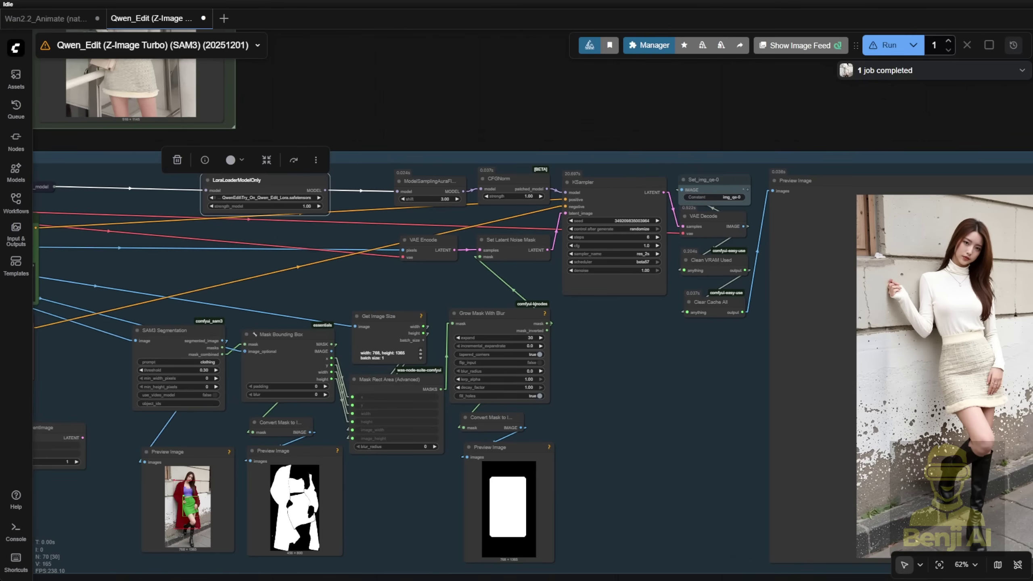
{"action": "left_click_drag", "start_coordinate": [641, 398], "coordinate": [445, 381]}
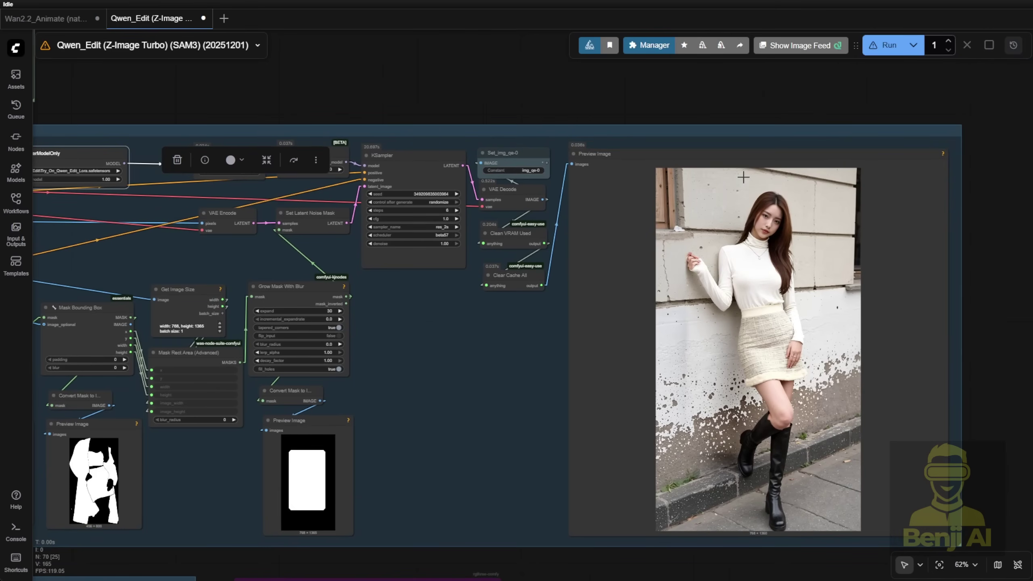
{"action": "scroll", "coordinate": [802, 324], "scroll_direction": "up", "scroll_amount": 3}
{"action": "scroll", "coordinate": [802, 324], "scroll_direction": "down", "scroll_amount": 6}
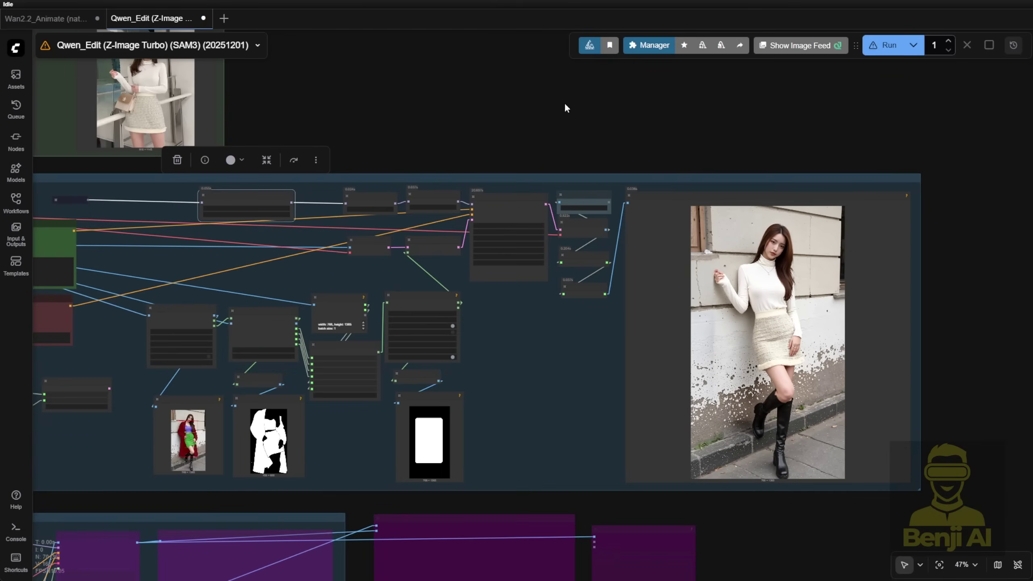
{"action": "left_click_drag", "start_coordinate": [544, 97], "coordinate": [525, 228]}
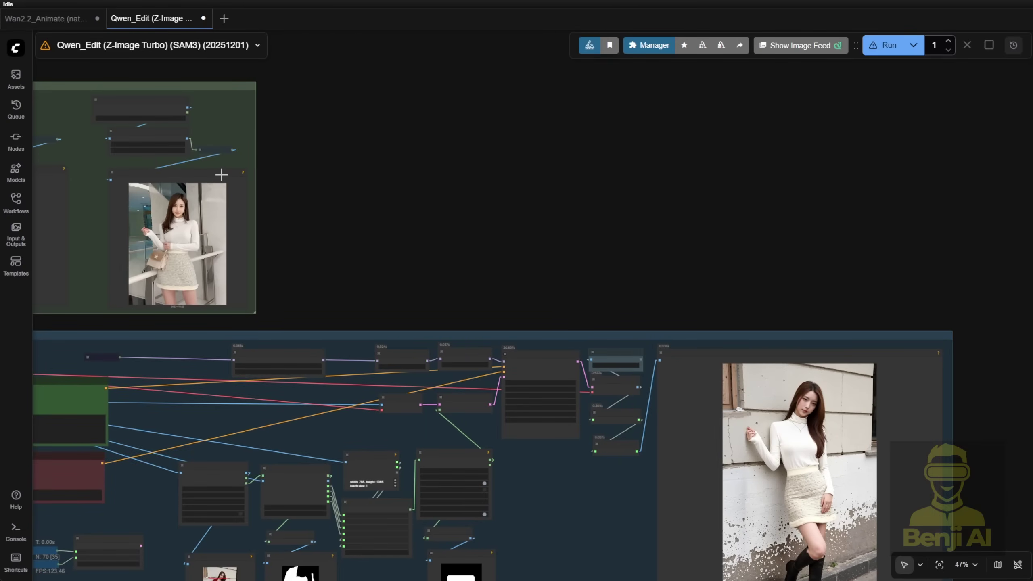
{"action": "left_click", "coordinate": [219, 175]}
{"action": "scroll", "coordinate": [264, 243], "scroll_direction": "up", "scroll_amount": 3}
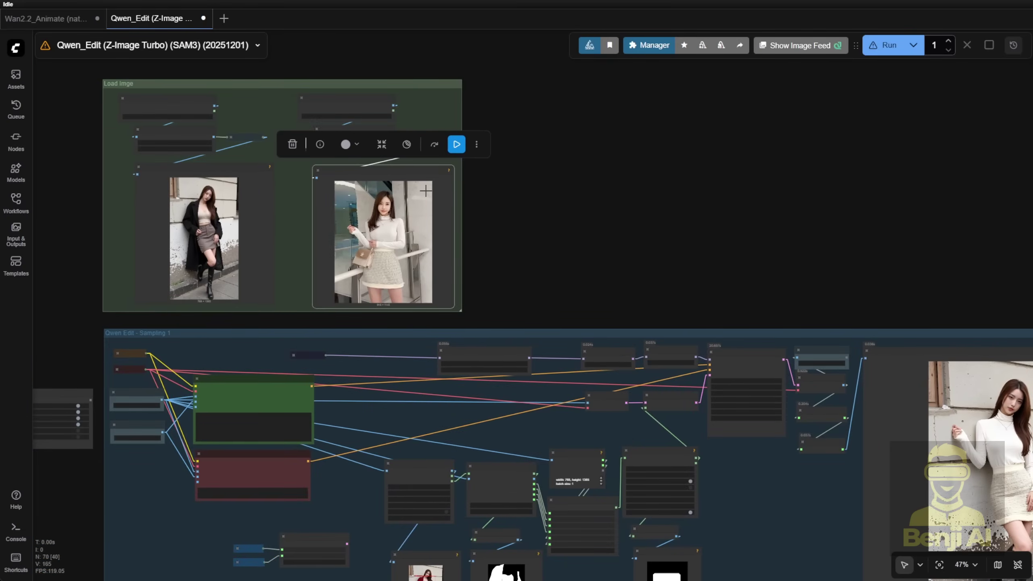
{"action": "scroll", "coordinate": [377, 122], "scroll_direction": "up", "scroll_amount": 3}
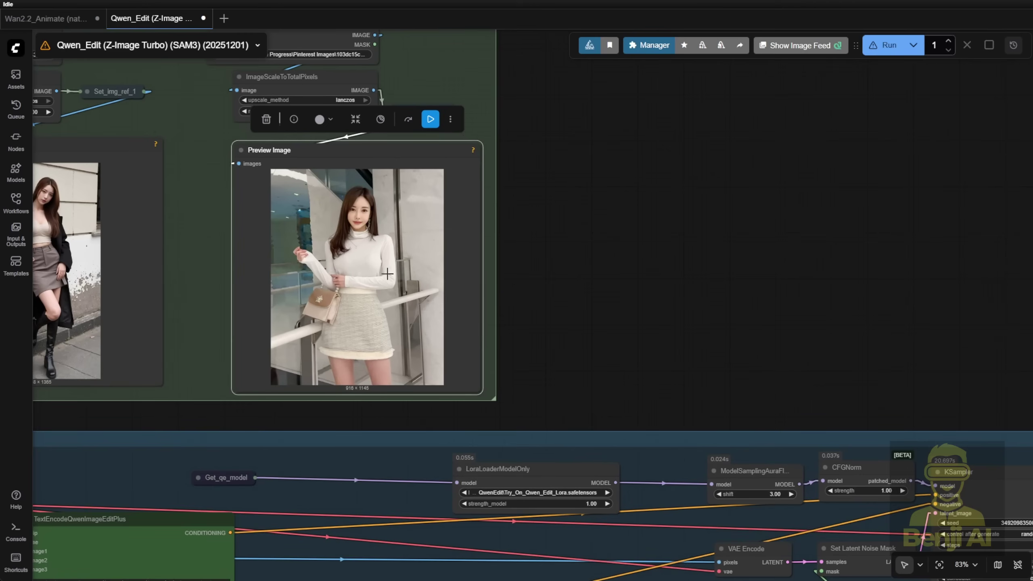
{"action": "scroll", "coordinate": [384, 272], "scroll_direction": "down", "scroll_amount": 3}
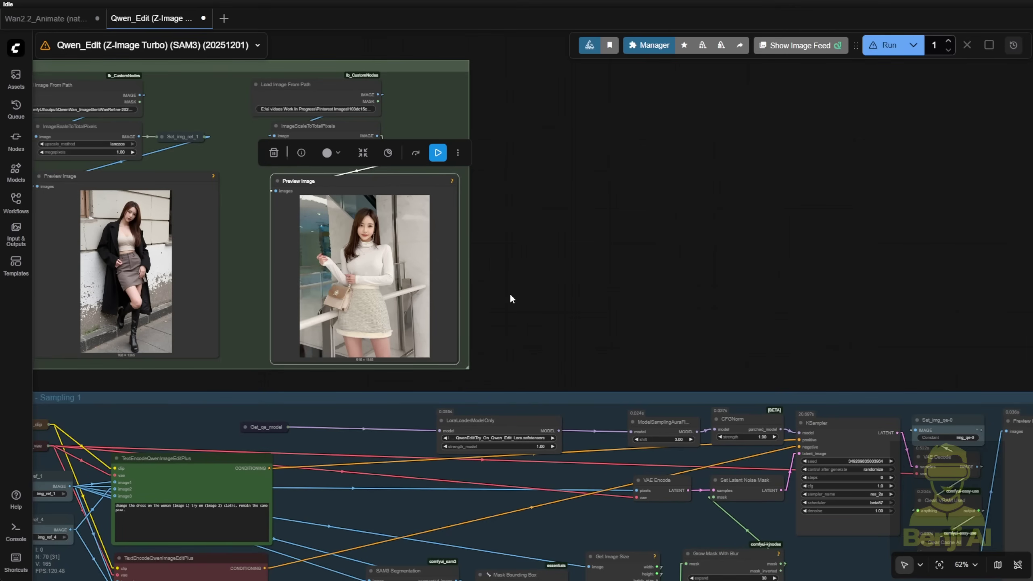
{"action": "left_click_drag", "start_coordinate": [649, 320], "coordinate": [248, 39]}
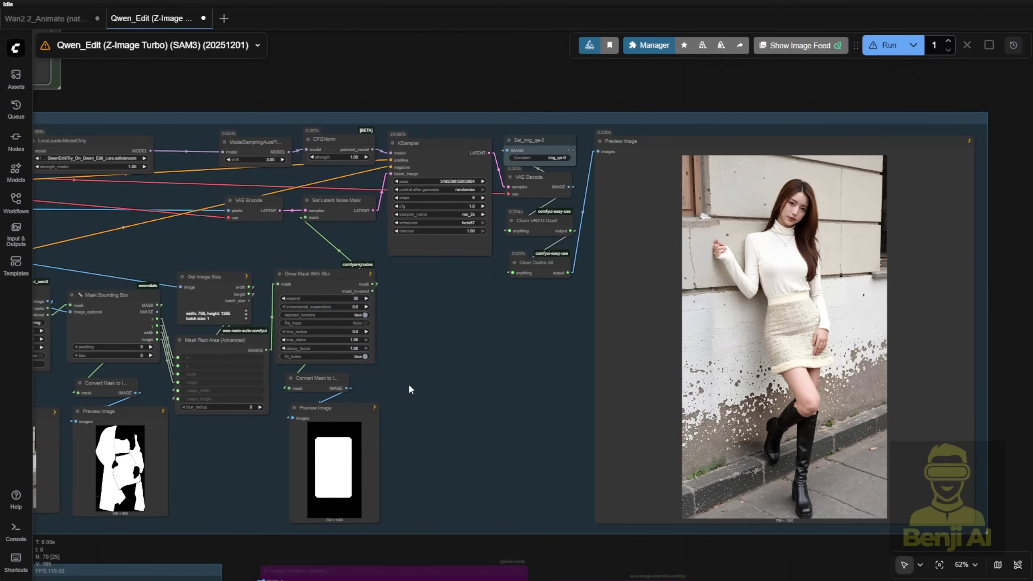
{"action": "left_click_drag", "start_coordinate": [408, 388], "coordinate": [472, 395]}
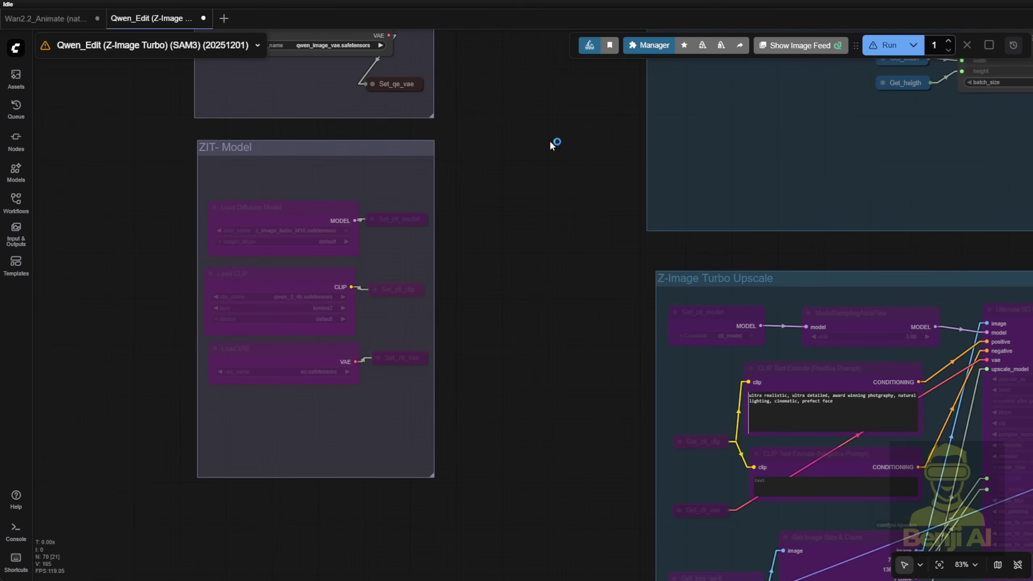
Step: Enable the ZIT- Model and Z-Image Turbo Upscale groups in the Fast Groups Bypasser node and review the upscale nodes
{"action": "left_click_drag", "start_coordinate": [553, 143], "coordinate": [513, 470]}
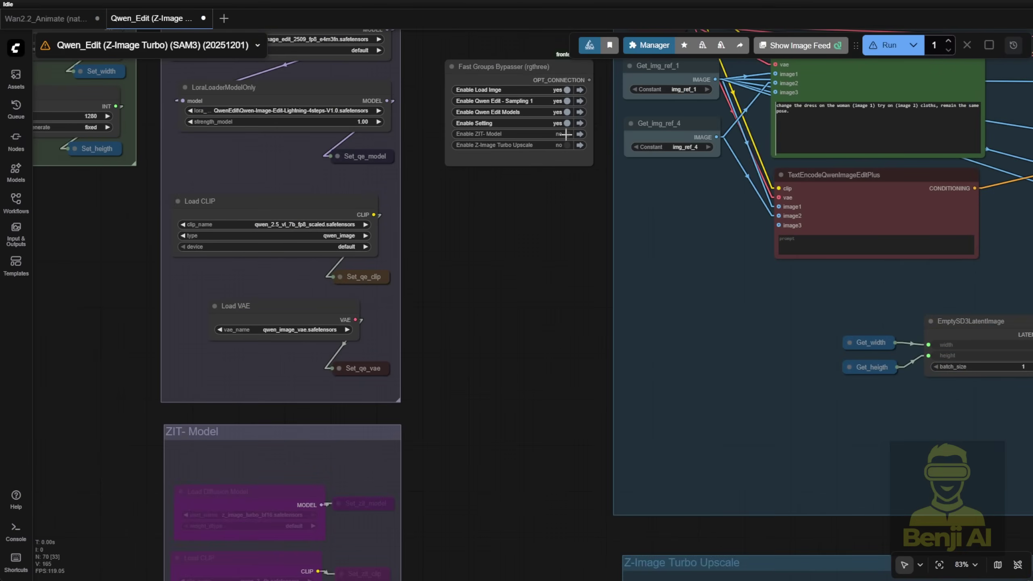
{"action": "left_click", "coordinate": [567, 145]}
{"action": "left_click_drag", "start_coordinate": [527, 421], "coordinate": [558, 117]}
{"action": "scroll", "coordinate": [294, 272], "scroll_direction": "up", "scroll_amount": 4}
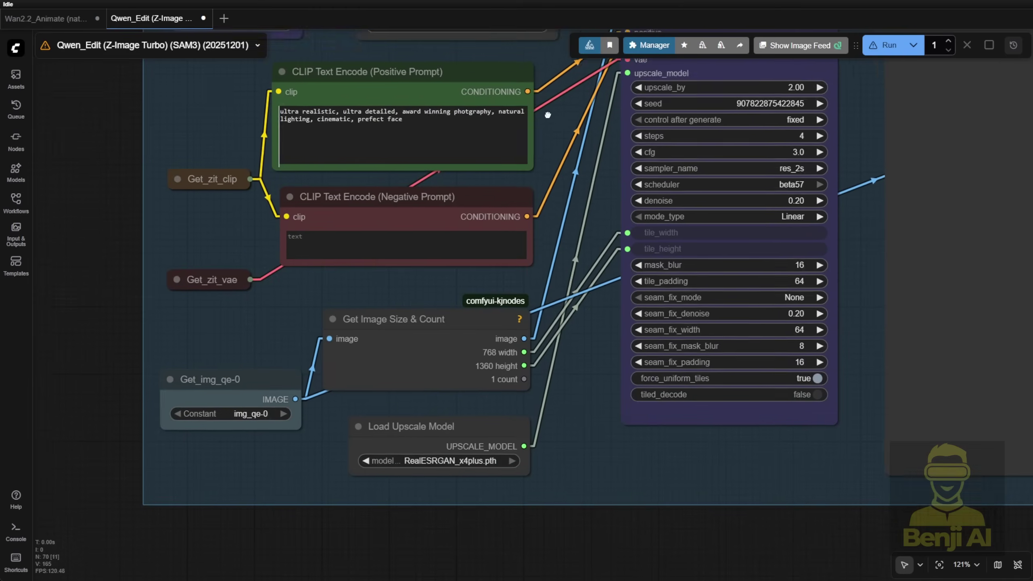
{"action": "left_click_drag", "start_coordinate": [547, 114], "coordinate": [502, 190]}
{"action": "scroll", "coordinate": [502, 192], "scroll_direction": "down", "scroll_amount": 3}
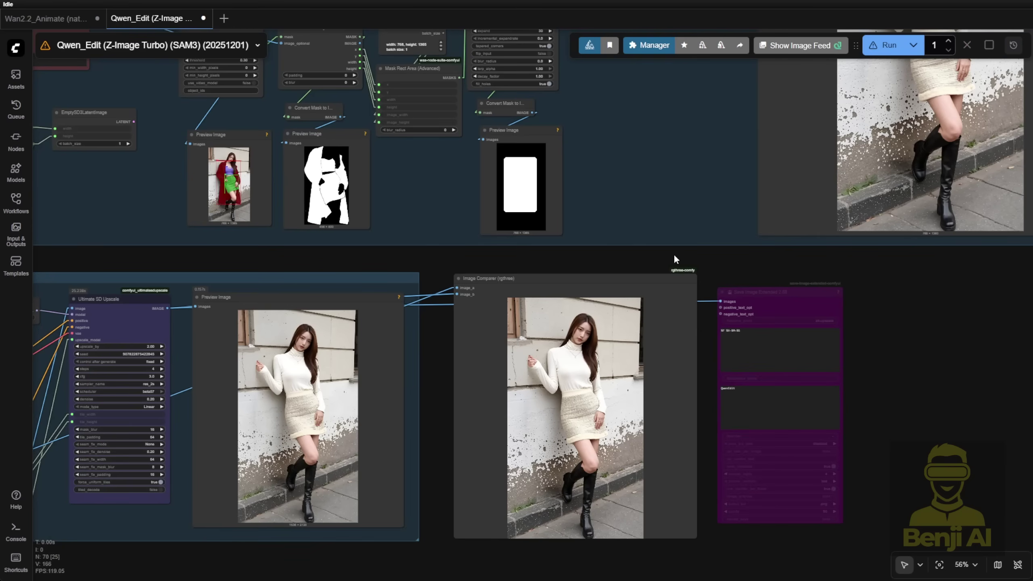
Step: Examine the Z-Image Turbo Upscale group and compare the upscaled try-on image with the original in the Image Comparer node
{"action": "scroll", "coordinate": [674, 255], "scroll_direction": "down", "scroll_amount": 2}
{"action": "left_click_drag", "start_coordinate": [674, 256], "coordinate": [841, 179]}
{"action": "scroll", "coordinate": [623, 253], "scroll_direction": "up", "scroll_amount": 1}
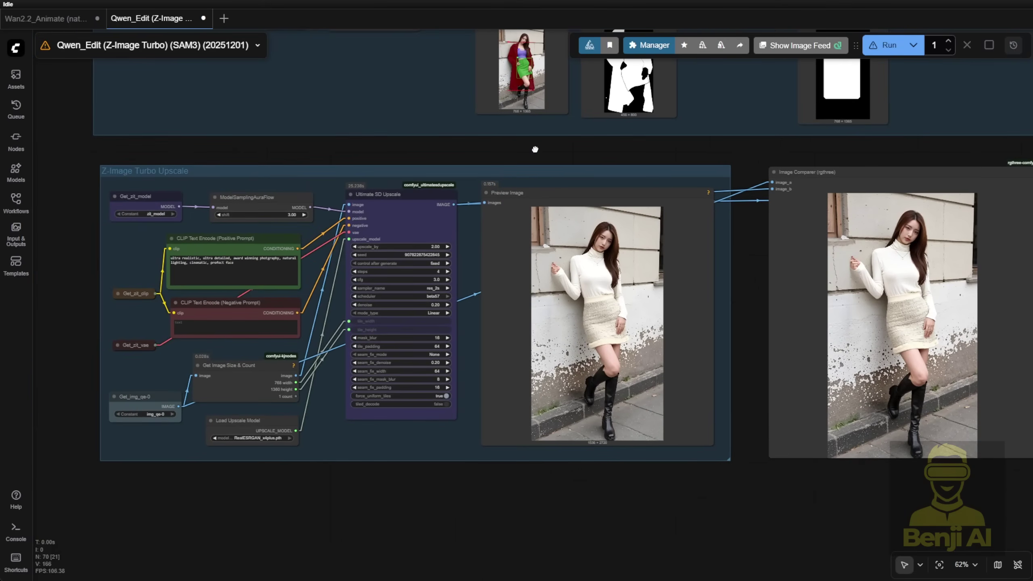
{"action": "left_click_drag", "start_coordinate": [440, 161], "coordinate": [534, 148]}
{"action": "scroll", "coordinate": [534, 148], "scroll_direction": "up", "scroll_amount": 2}
{"action": "scroll", "coordinate": [724, 317], "scroll_direction": "up", "scroll_amount": 2}
{"action": "scroll", "coordinate": [723, 317], "scroll_direction": "up", "scroll_amount": 5}
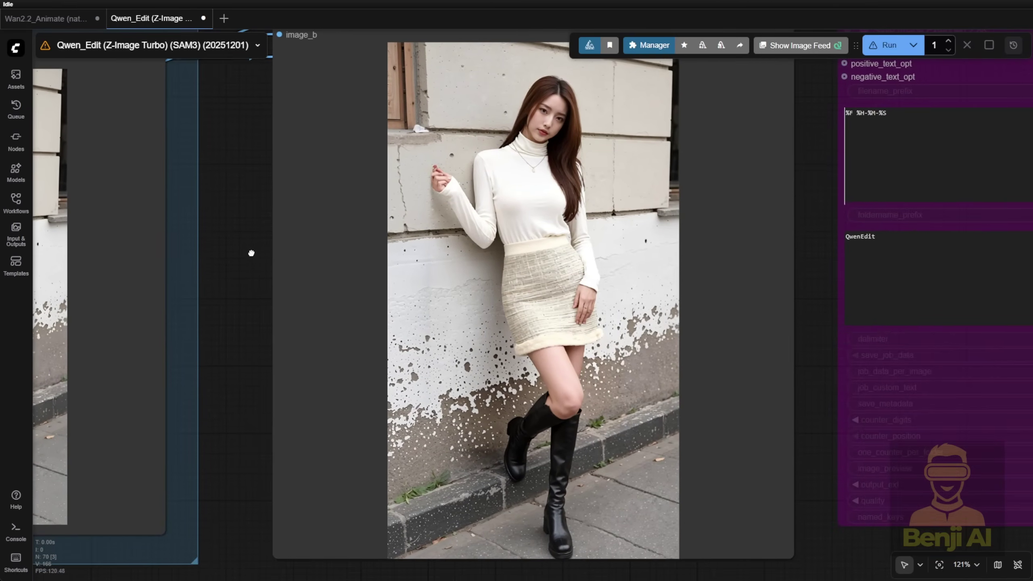
{"action": "scroll", "coordinate": [639, 231], "scroll_direction": "up", "scroll_amount": 2}
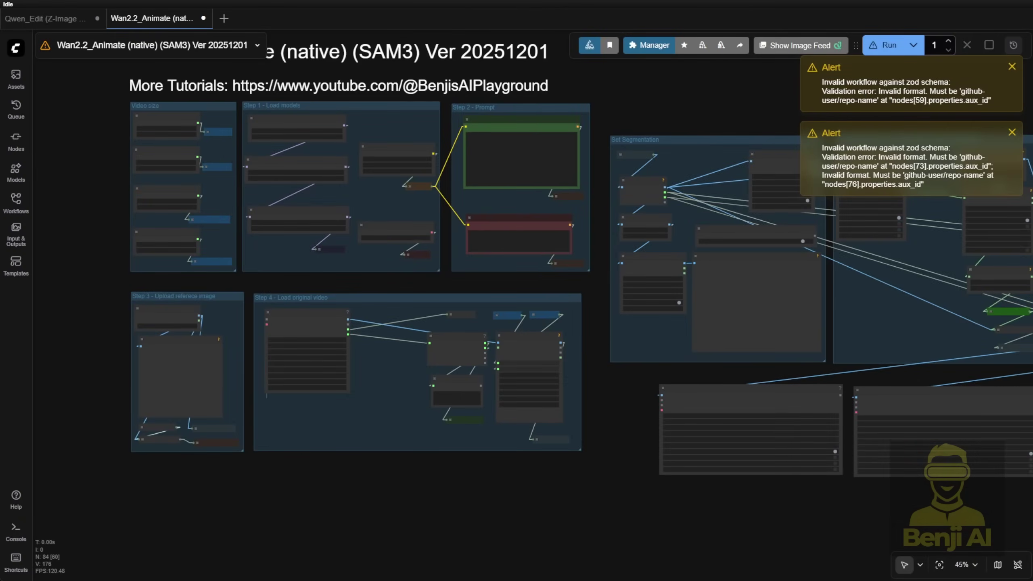
Step: Dismiss the workflow validation alerts and widen the upper SAM3 Segmentation node in the Set Segmentation group
{"action": "left_click", "coordinate": [1012, 68]}
{"action": "left_click", "coordinate": [1012, 68]}
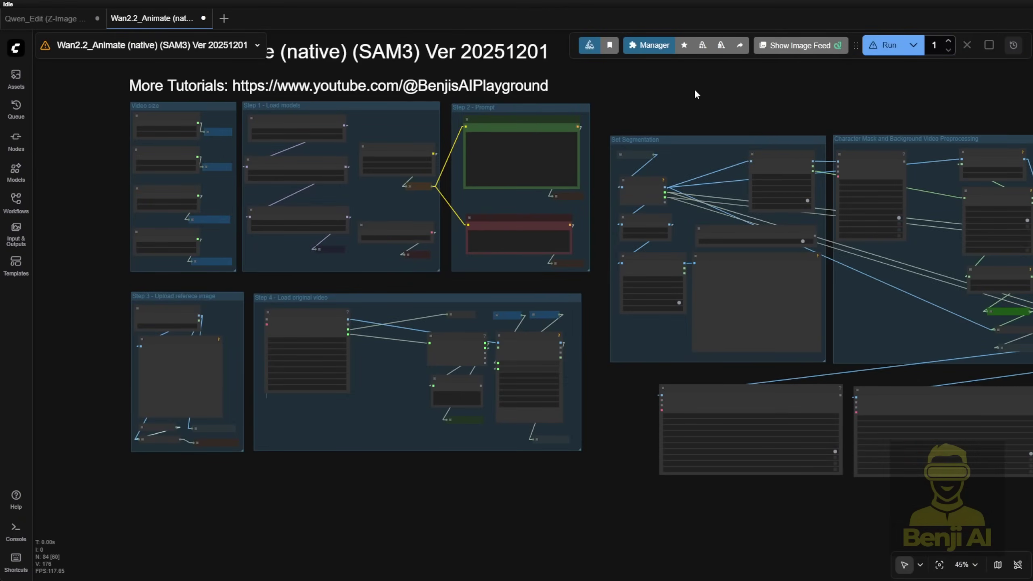
{"action": "left_click_drag", "start_coordinate": [684, 98], "coordinate": [737, 76]}
{"action": "scroll", "coordinate": [345, 198], "scroll_direction": "up", "scroll_amount": 5}
{"action": "left_click_drag", "start_coordinate": [1000, 338], "coordinate": [603, 370]}
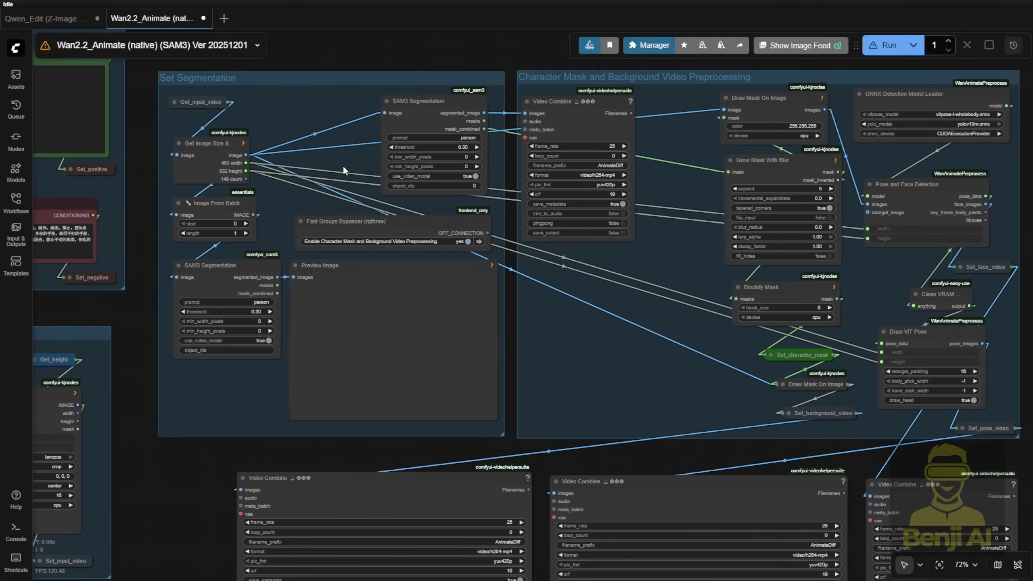
{"action": "scroll", "coordinate": [344, 171], "scroll_direction": "up", "scroll_amount": 3}
{"action": "left_click_drag", "start_coordinate": [437, 84], "coordinate": [358, 83]}
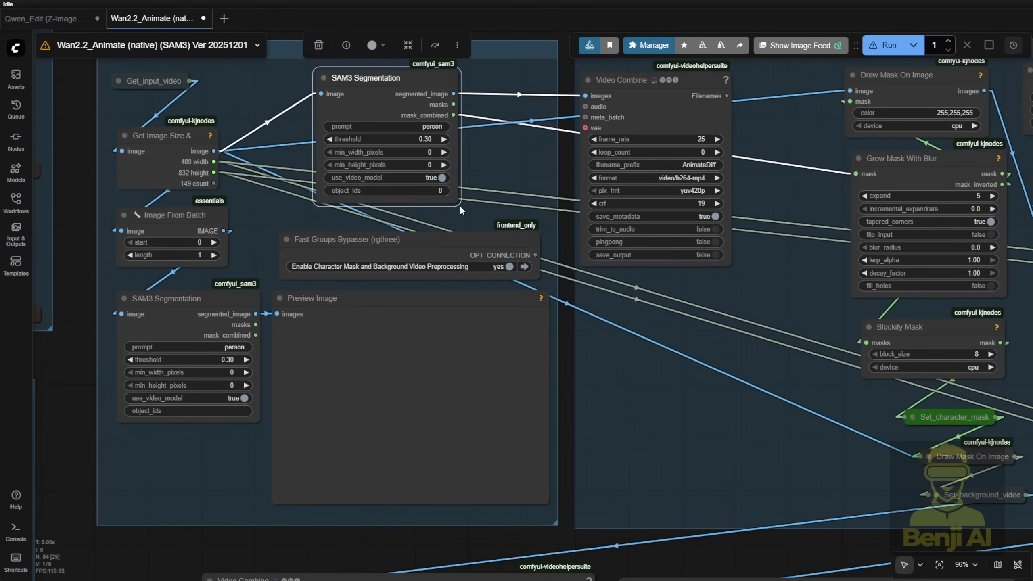
{"action": "left_click_drag", "start_coordinate": [456, 201], "coordinate": [506, 205]}
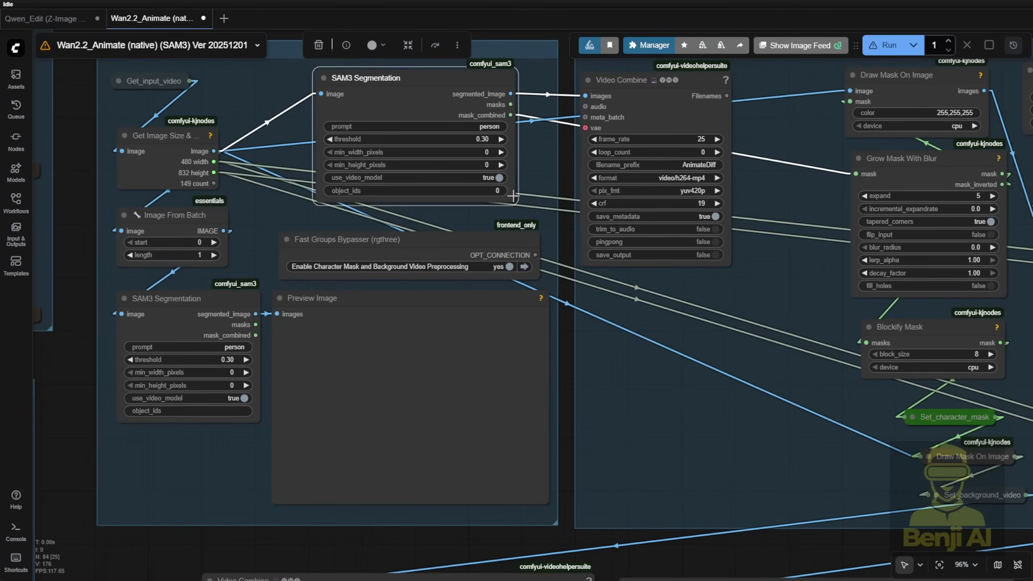
Step: Clear the object_ids value of the upper SAM3 Segmentation node in the Set Segmentation group
{"action": "scroll", "coordinate": [483, 196], "scroll_direction": "up", "scroll_amount": 5}
{"action": "left_click_drag", "start_coordinate": [136, 246], "coordinate": [407, 154]}
{"action": "left_click", "coordinate": [191, 318]}
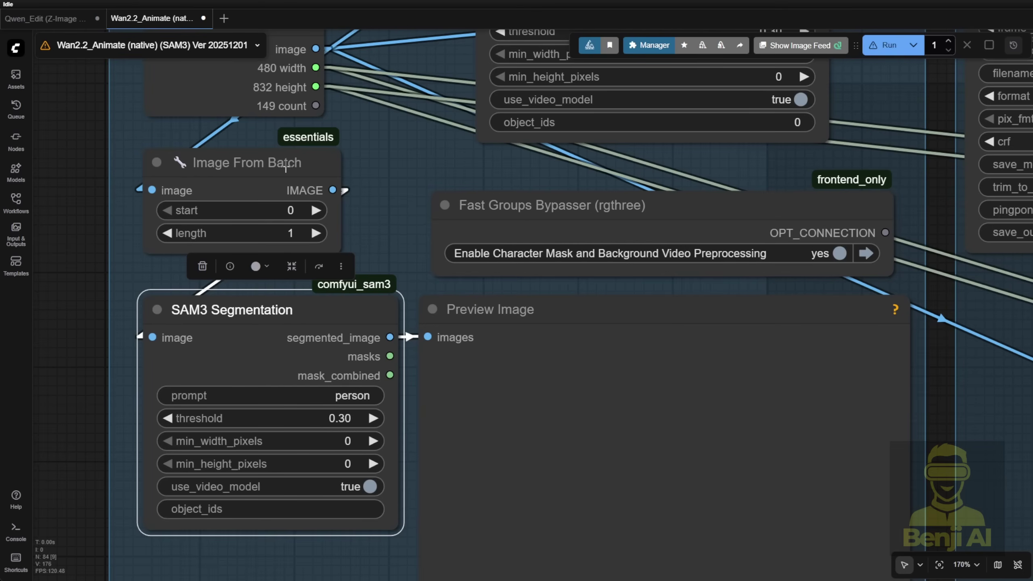
{"action": "left_click", "coordinate": [223, 151]}
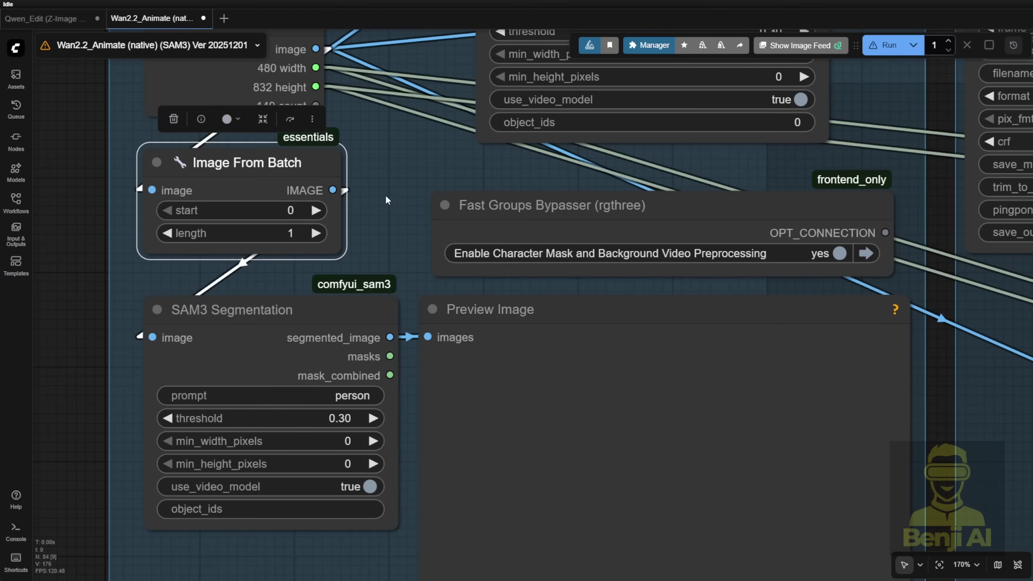
{"action": "scroll", "coordinate": [386, 200], "scroll_direction": "down", "scroll_amount": 3}
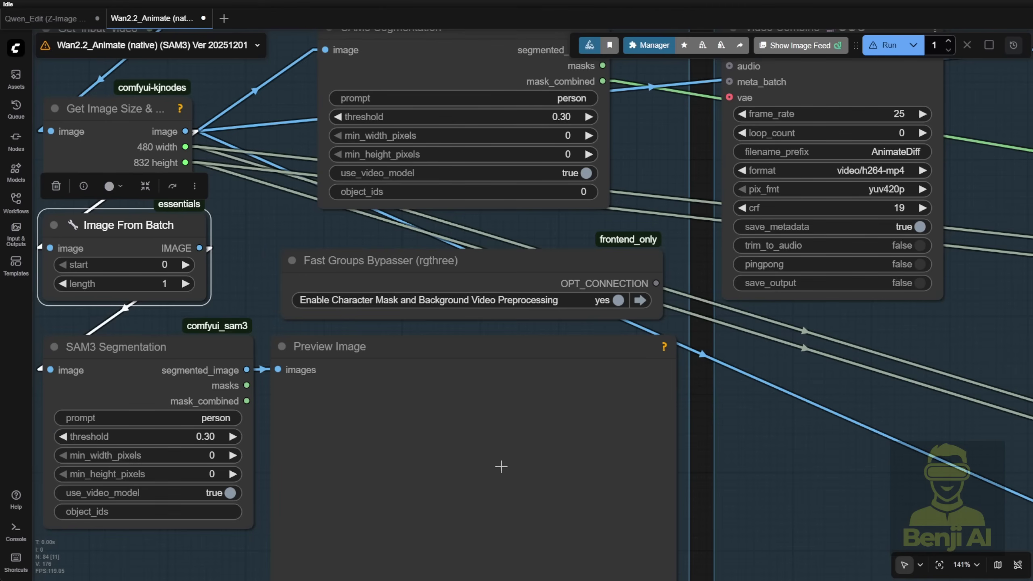
{"action": "left_click", "coordinate": [561, 192]}
{"action": "key", "text": "BackSpace"}
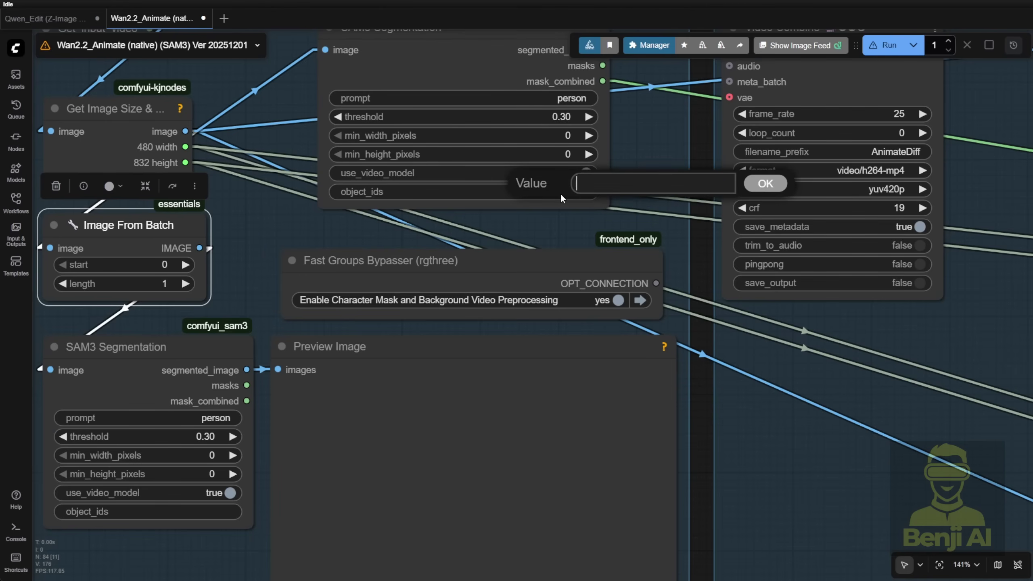
{"action": "key", "text": "Return"}
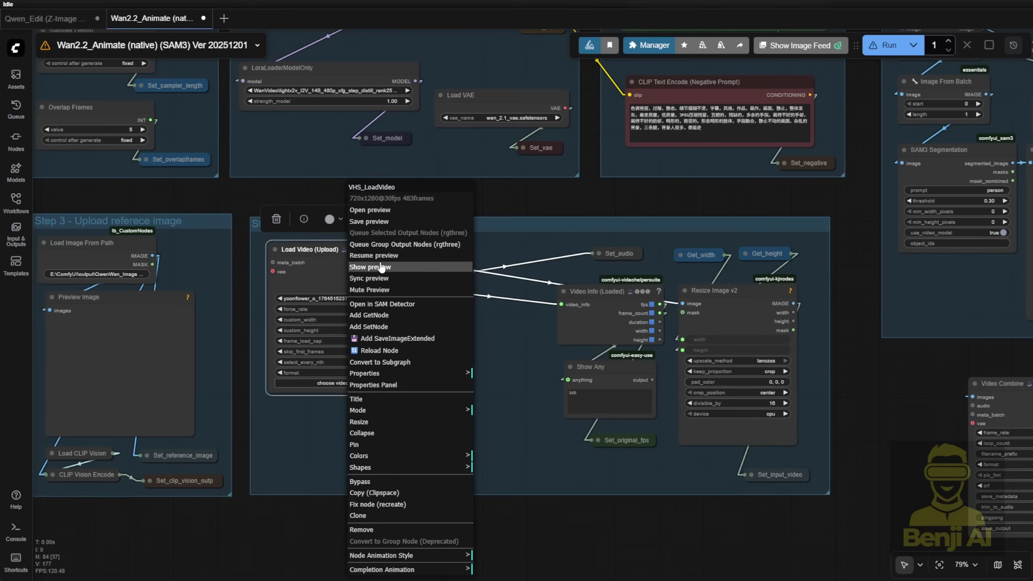
Step: Show the video preview on the Load Video (Upload) node in the Step 4 group
{"action": "left_click", "coordinate": [438, 300]}
{"action": "left_click_drag", "start_coordinate": [460, 388], "coordinate": [473, 269]}
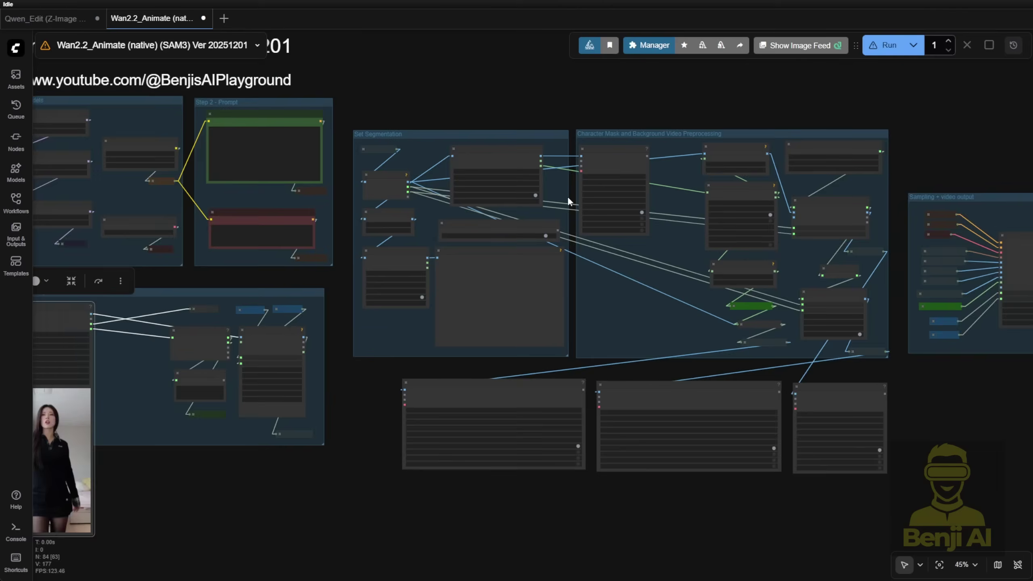
{"action": "scroll", "coordinate": [567, 198], "scroll_direction": "up", "scroll_amount": 8}
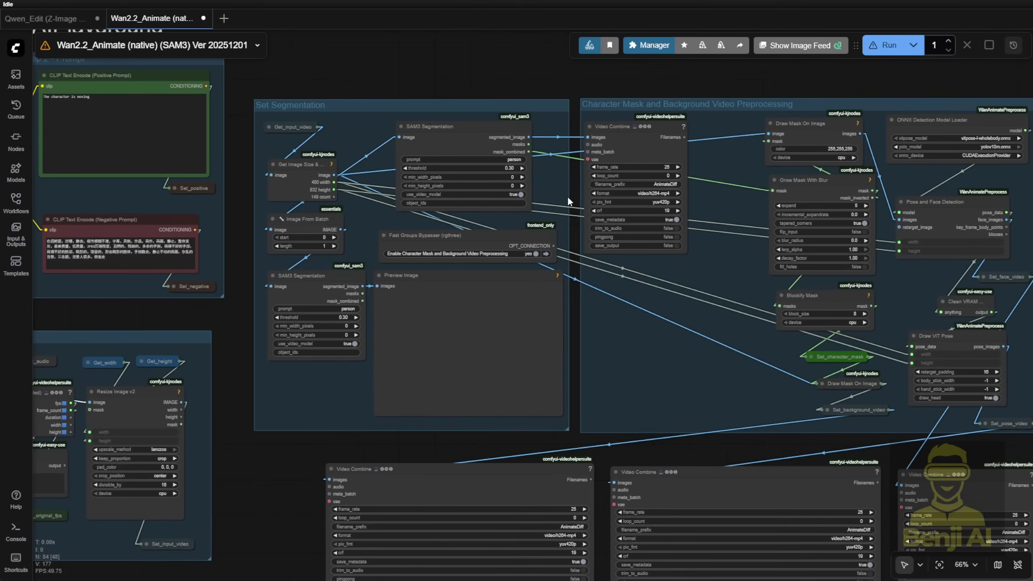
Step: Disable the Character Mask and Background Video Preprocessing group in the Fast Groups Bypasser node
{"action": "left_click", "coordinate": [521, 280]}
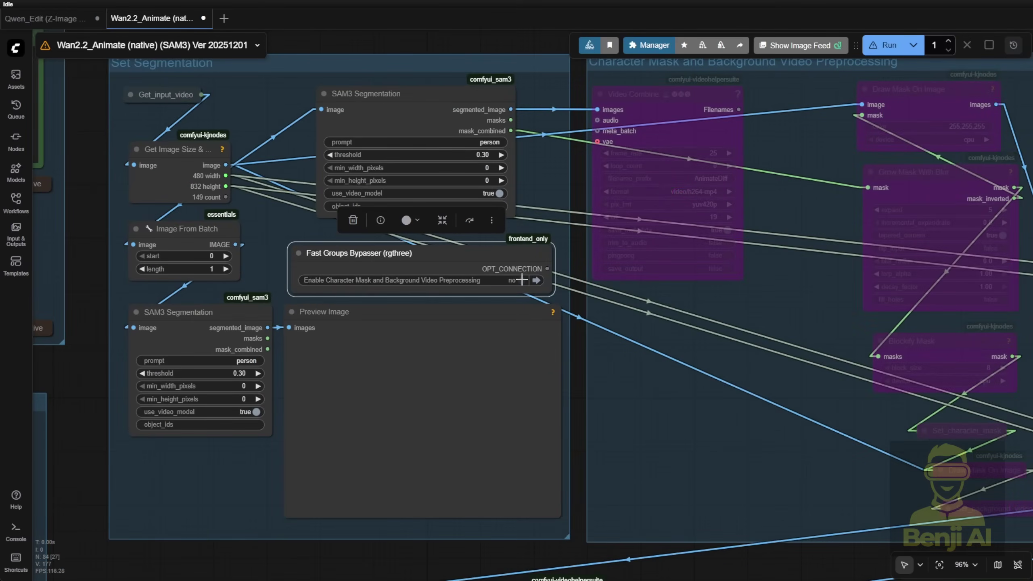
{"action": "scroll", "coordinate": [524, 306], "scroll_direction": "up", "scroll_amount": 3}
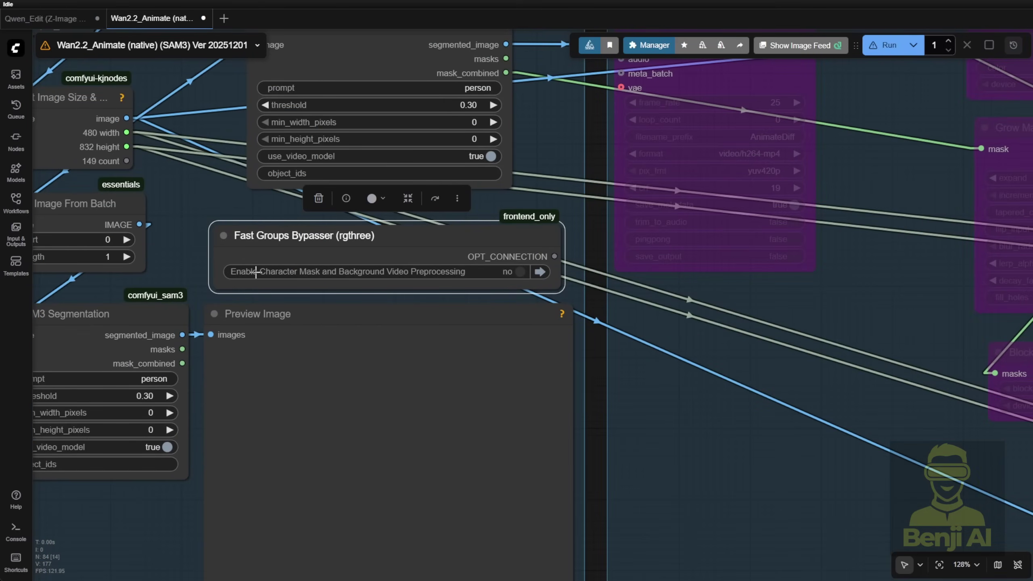
{"action": "scroll", "coordinate": [764, 390], "scroll_direction": "down", "scroll_amount": 3}
Step: Execute the workflow for the Preview Image node in the Set Segmentation group and follow the SAM3 Segmentation nodes processing
{"action": "left_click_drag", "start_coordinate": [826, 387], "coordinate": [801, 401]}
{"action": "left_click", "coordinate": [560, 365]}
{"action": "left_click", "coordinate": [510, 281]}
{"action": "scroll", "coordinate": [358, 496], "scroll_direction": "up", "scroll_amount": 3}
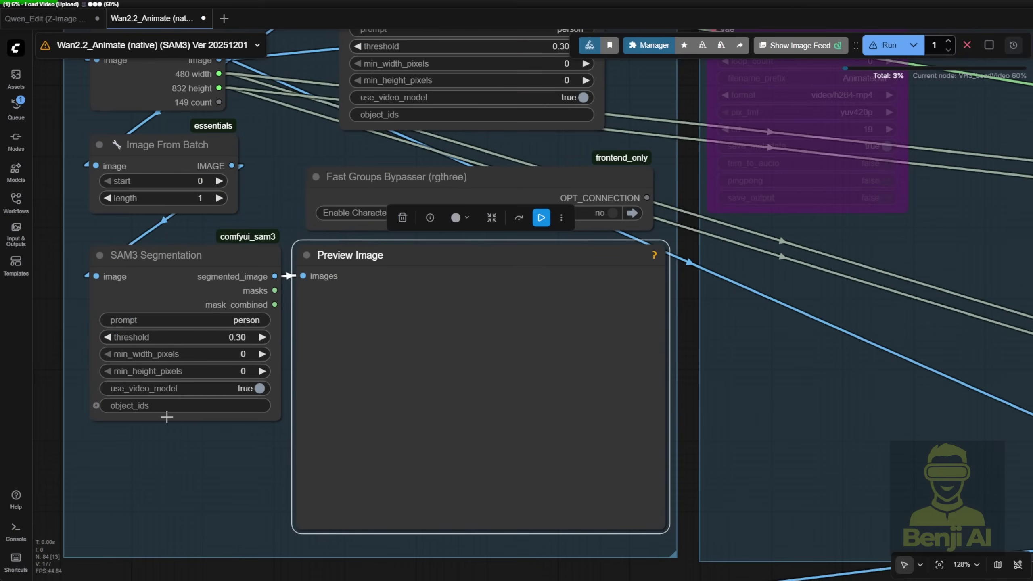
{"action": "left_click", "coordinate": [260, 454]}
{"action": "left_click_drag", "start_coordinate": [428, 149], "coordinate": [419, 317]}
{"action": "left_click", "coordinate": [419, 145]}
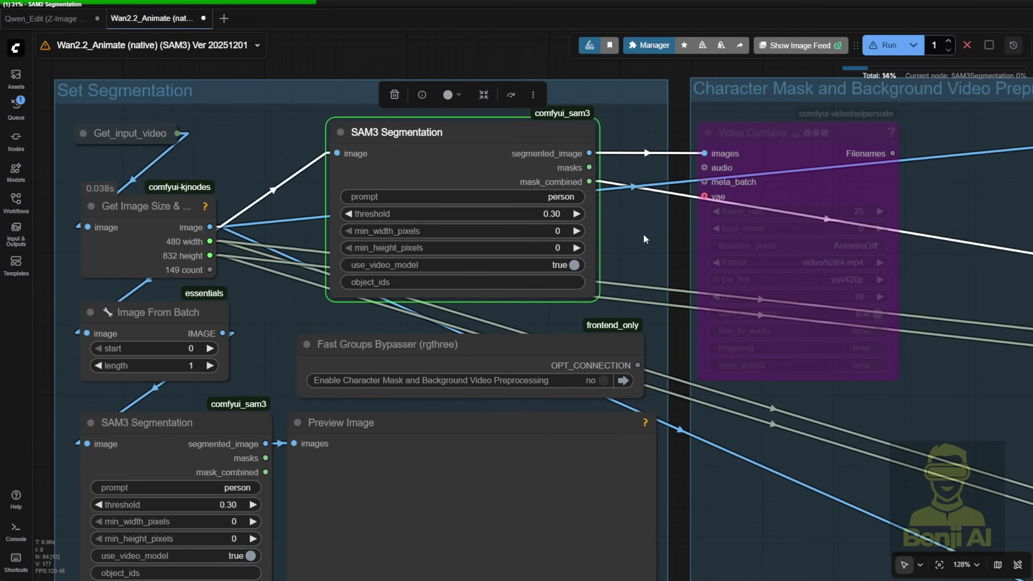
{"action": "scroll", "coordinate": [436, 290], "scroll_direction": "down", "scroll_amount": 5}
{"action": "scroll", "coordinate": [272, 483], "scroll_direction": "down", "scroll_amount": 5}
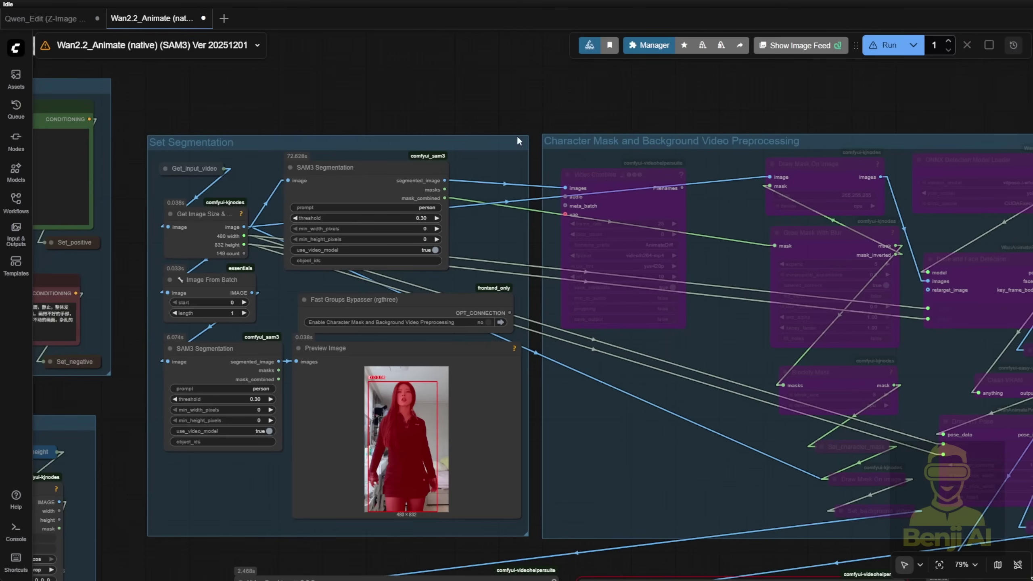
Step: Examine both SAM3 Segmentation nodes and the object ID label on the segmented person in the Preview Image node
{"action": "left_click", "coordinate": [358, 167]}
{"action": "left_click", "coordinate": [242, 352]}
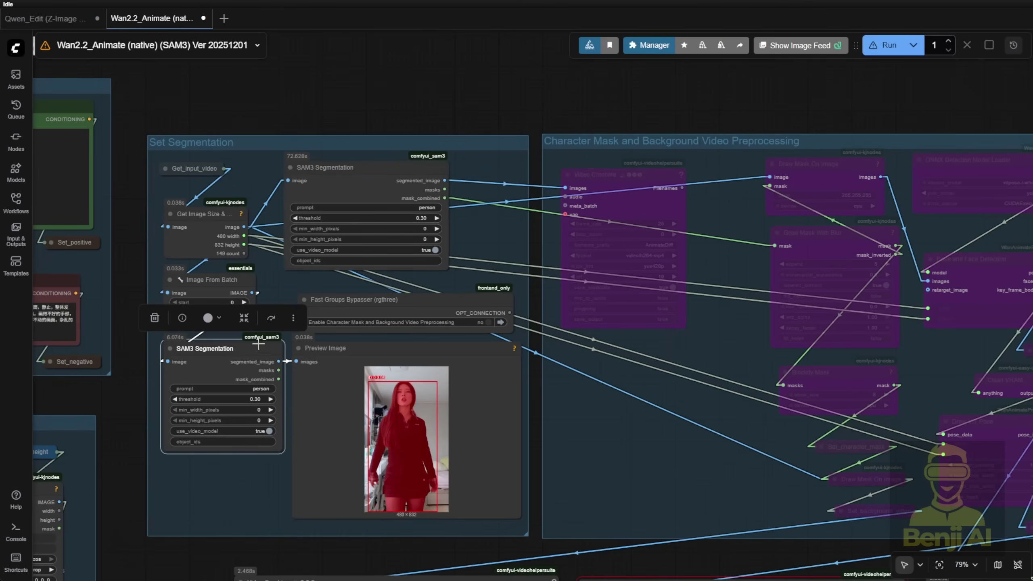
{"action": "left_click", "coordinate": [554, 100]}
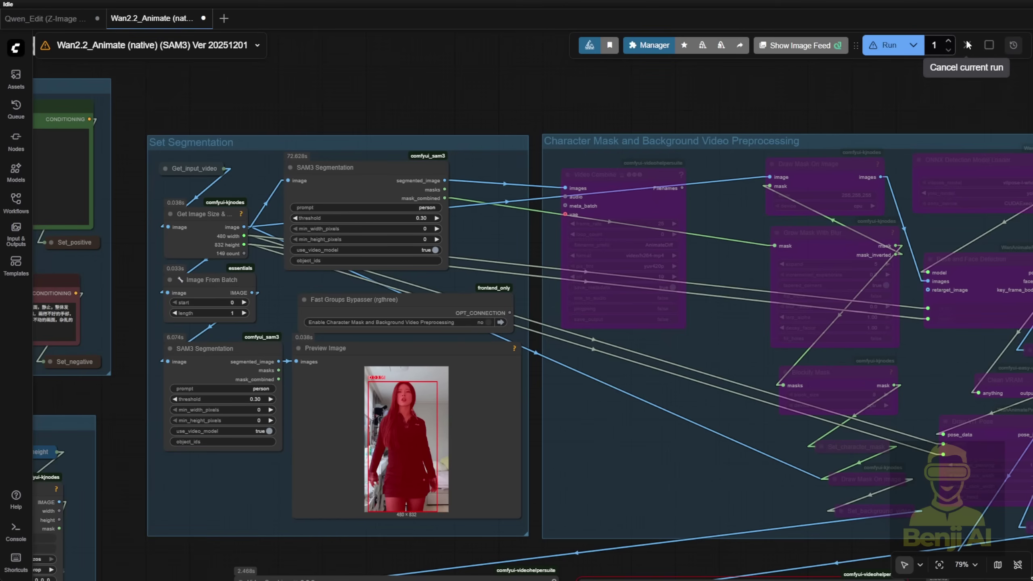
{"action": "scroll", "coordinate": [684, 273], "scroll_direction": "up", "scroll_amount": 6}
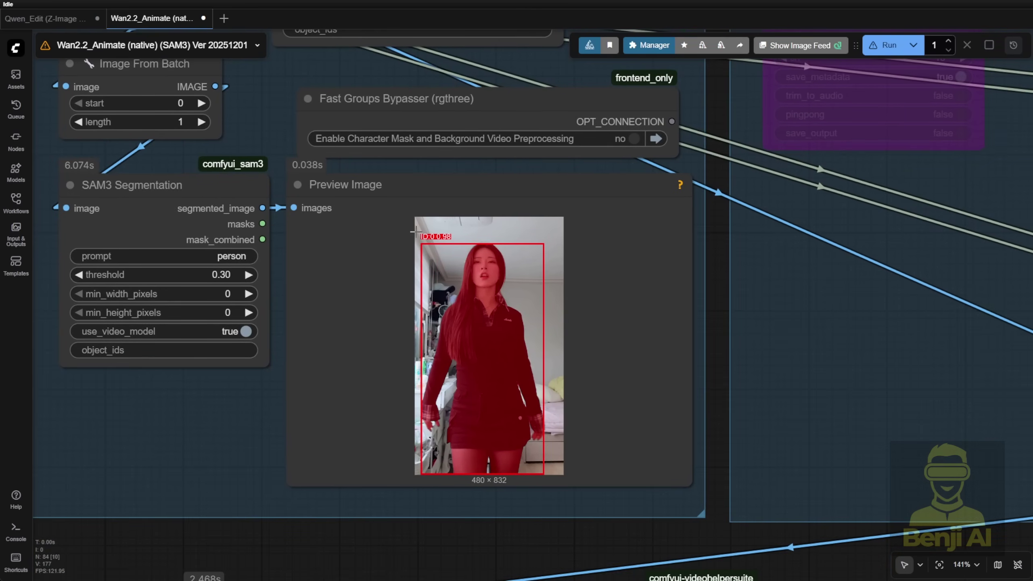
{"action": "scroll", "coordinate": [428, 241], "scroll_direction": "up", "scroll_amount": 4}
{"action": "scroll", "coordinate": [428, 241], "scroll_direction": "up", "scroll_amount": 3}
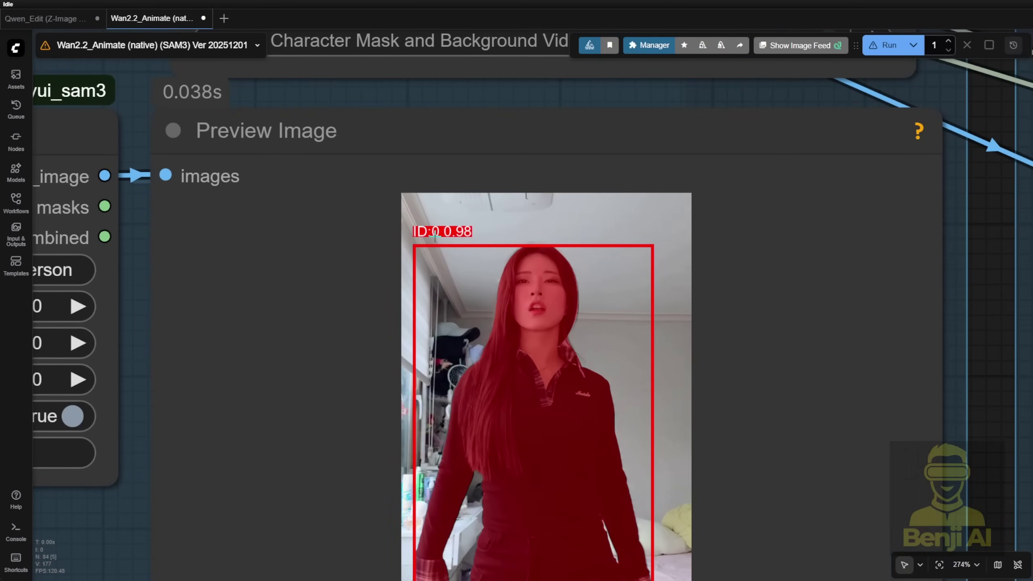
{"action": "scroll", "coordinate": [435, 234], "scroll_direction": "down", "scroll_amount": 5}
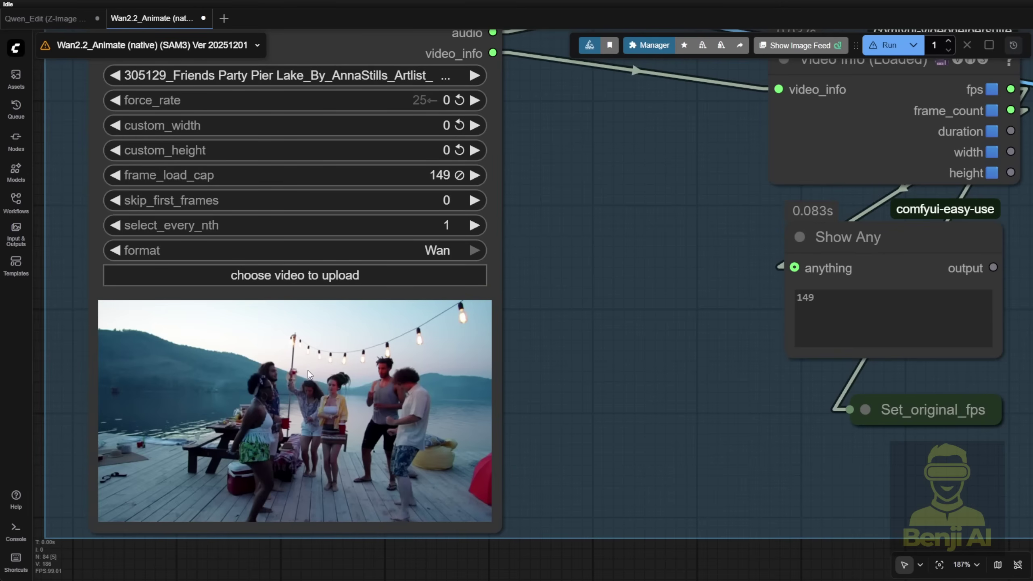
Step: Set the object_ids of the upper SAM3 Segmentation node to 0 so that only that person is tracked
{"action": "scroll", "coordinate": [281, 417], "scroll_direction": "up", "scroll_amount": 1}
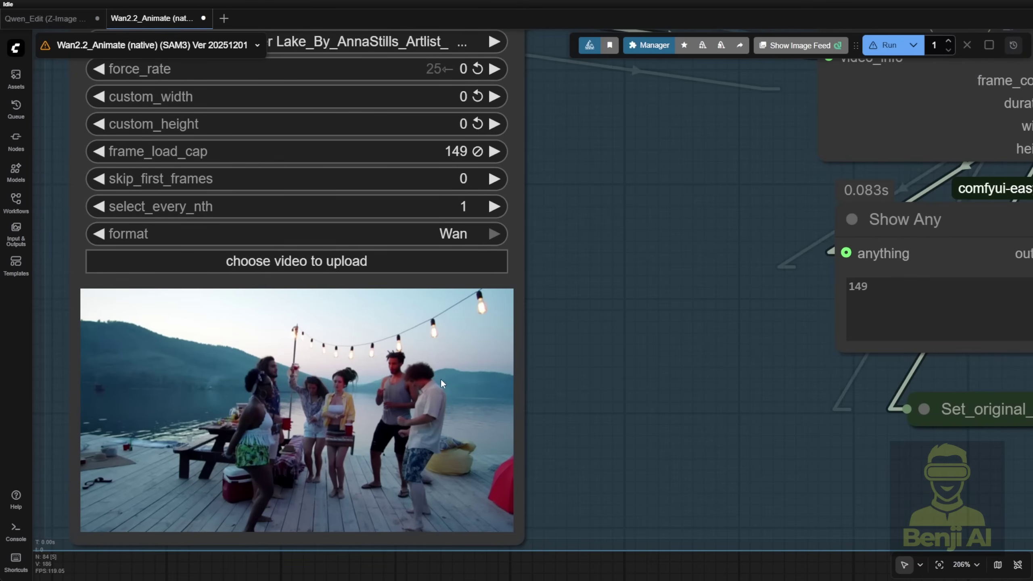
{"action": "scroll", "coordinate": [398, 427], "scroll_direction": "down", "scroll_amount": 1}
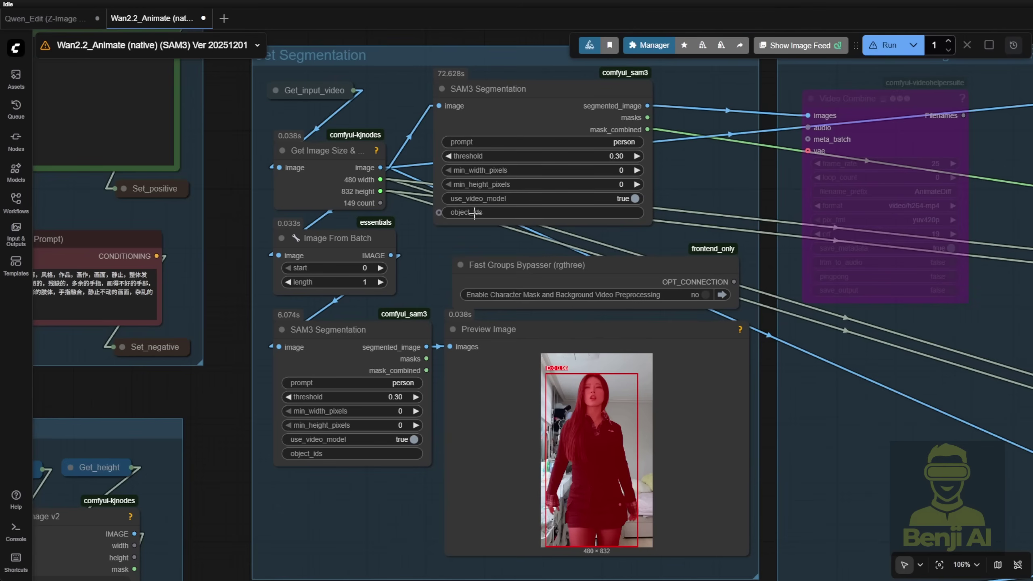
{"action": "scroll", "coordinate": [597, 211], "scroll_direction": "up", "scroll_amount": 2}
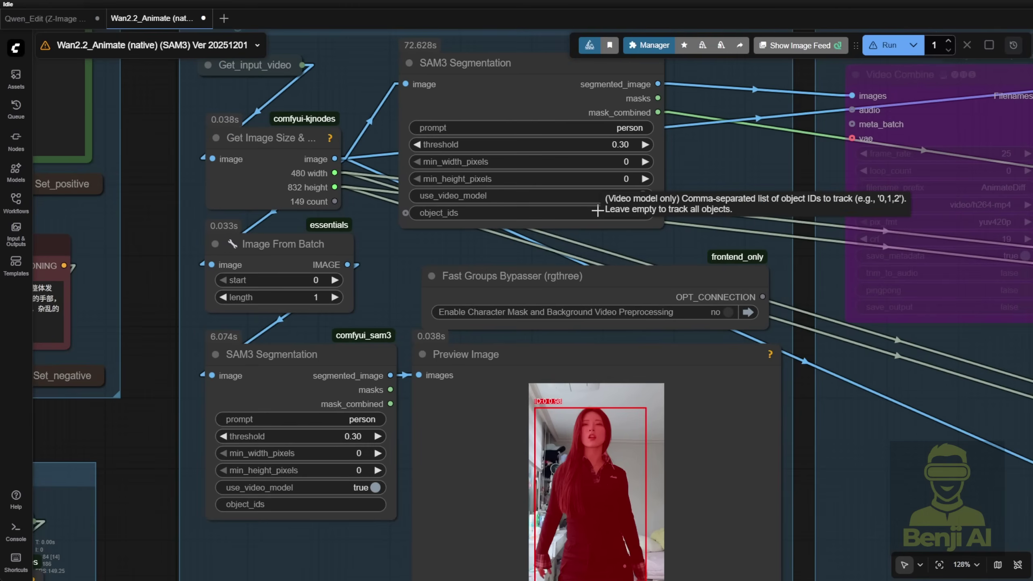
{"action": "left_click", "coordinate": [597, 210]}
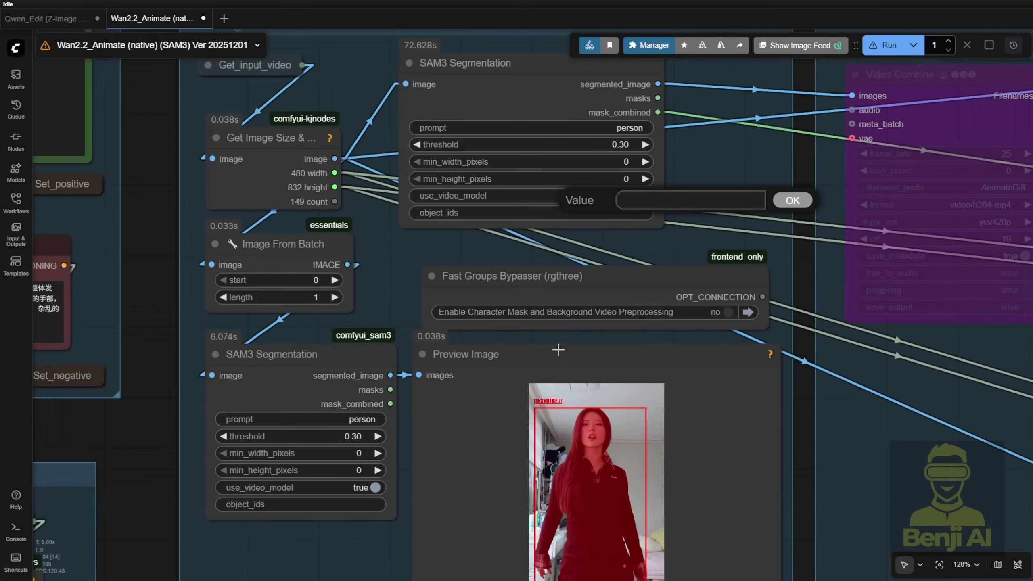
{"action": "type", "text": "0"}
{"action": "scroll", "coordinate": [725, 195], "scroll_direction": "up", "scroll_amount": 1}
{"action": "key", "text": "Return"}
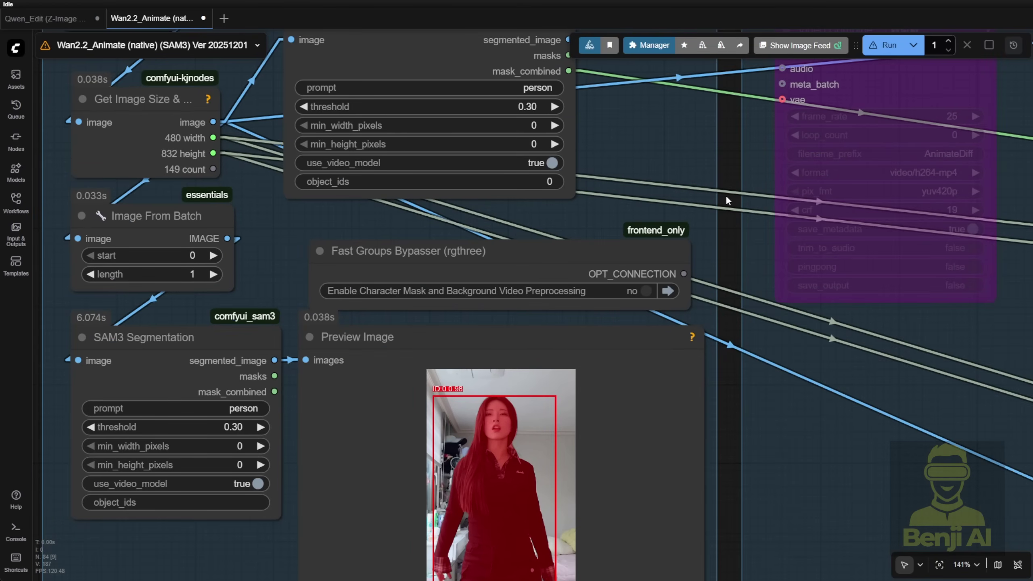
Step: Try 0,1,3 as the object_ids list of the upper SAM3 Segmentation node
{"action": "left_click", "coordinate": [545, 182]}
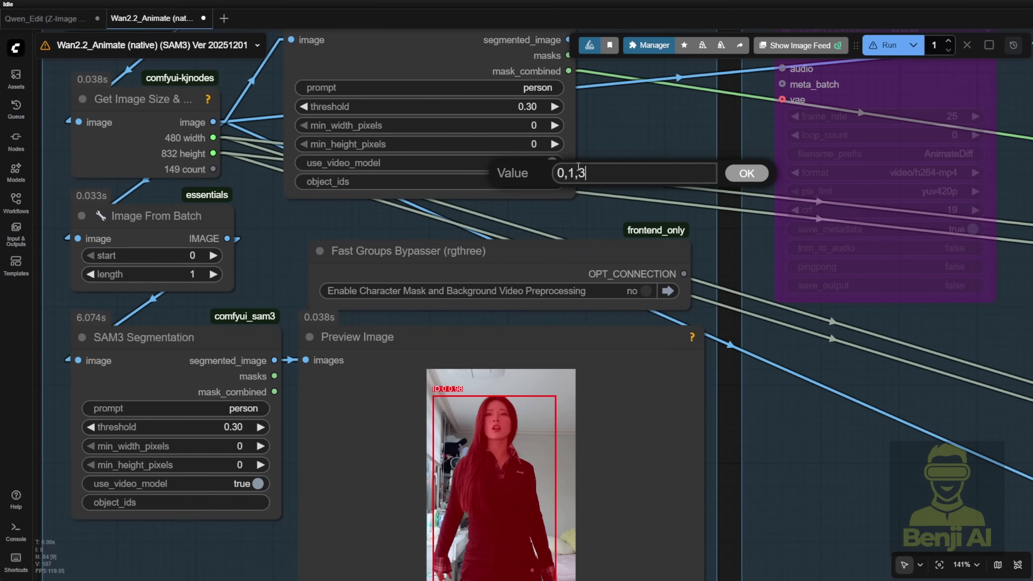
{"action": "left_click", "coordinate": [498, 301]}
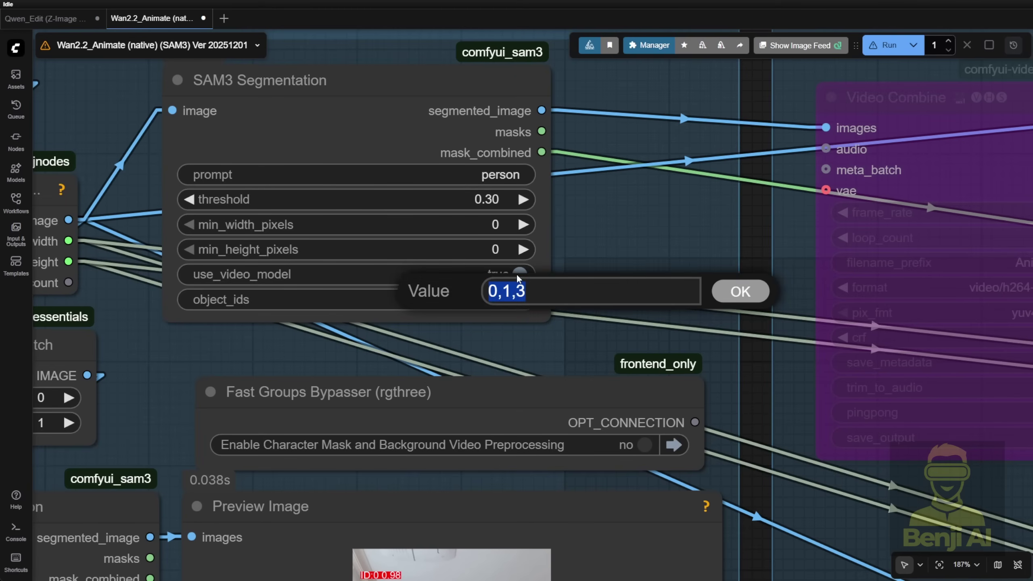
{"action": "key", "text": "Return"}
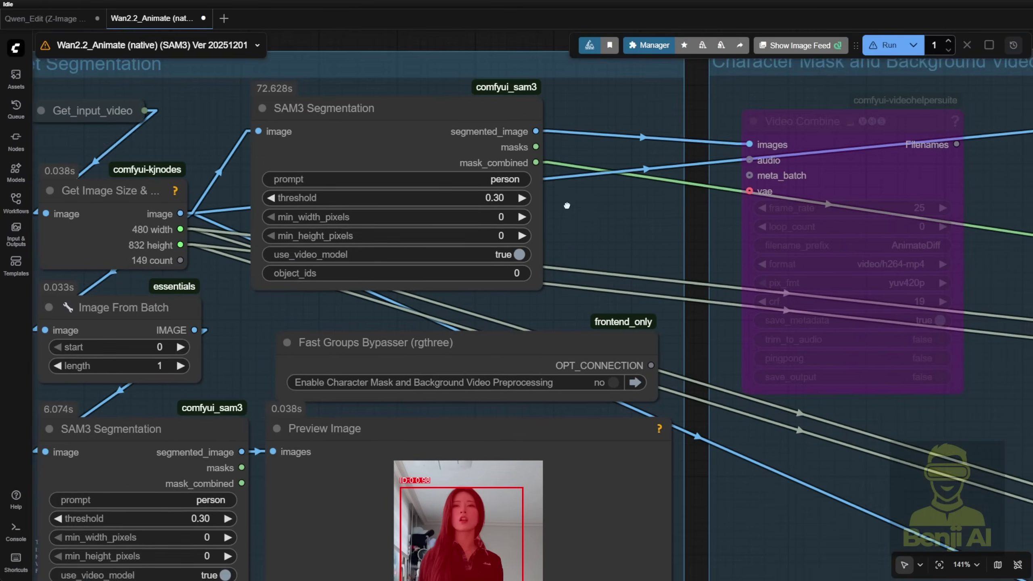
Step: Examine the multi-person segmentation preview, the tracked-person video, the masked background, pose and face videos, and the final Video Combine output
{"action": "left_click_drag", "start_coordinate": [567, 205], "coordinate": [531, 70]}
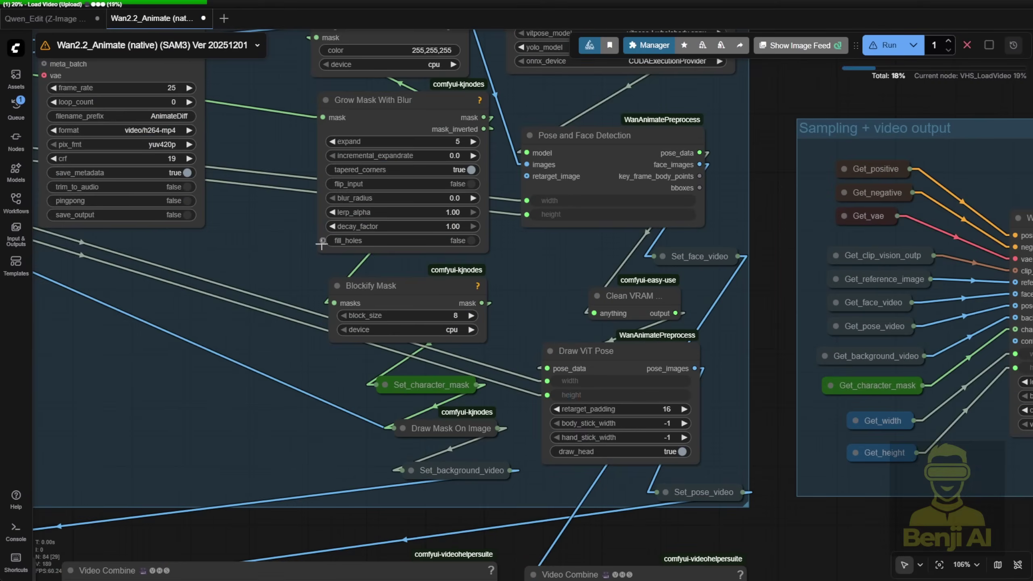
{"action": "left_click_drag", "start_coordinate": [767, 130], "coordinate": [849, 264]}
{"action": "scroll", "coordinate": [393, 449], "scroll_direction": "up", "scroll_amount": 5}
{"action": "left_click_drag", "start_coordinate": [393, 450], "coordinate": [435, 464]}
{"action": "scroll", "coordinate": [329, 306], "scroll_direction": "up", "scroll_amount": 4}
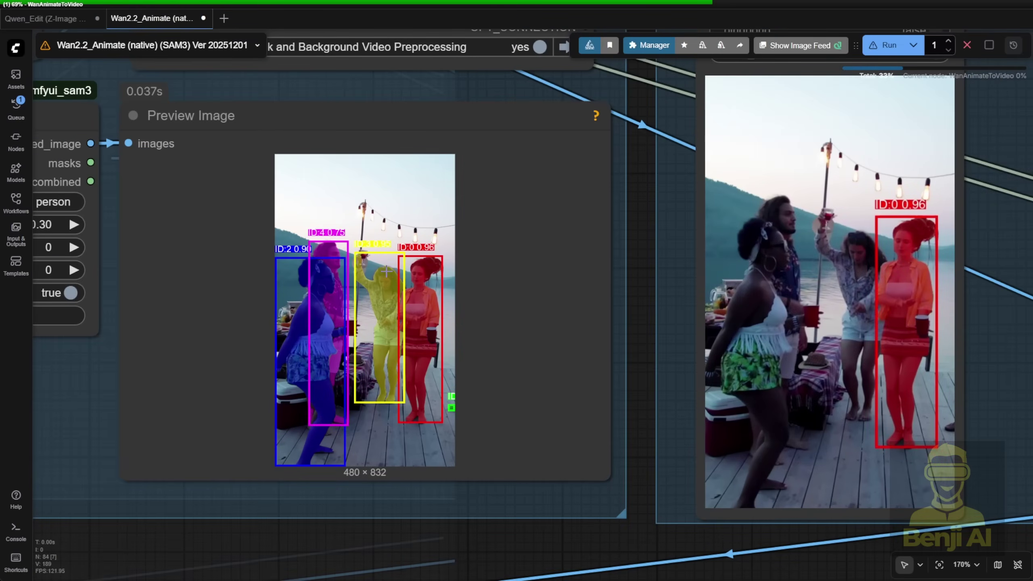
{"action": "scroll", "coordinate": [382, 272], "scroll_direction": "up", "scroll_amount": 3}
{"action": "scroll", "coordinate": [380, 272], "scroll_direction": "down", "scroll_amount": 10}
{"action": "left_click_drag", "start_coordinate": [560, 319], "coordinate": [456, 290]}
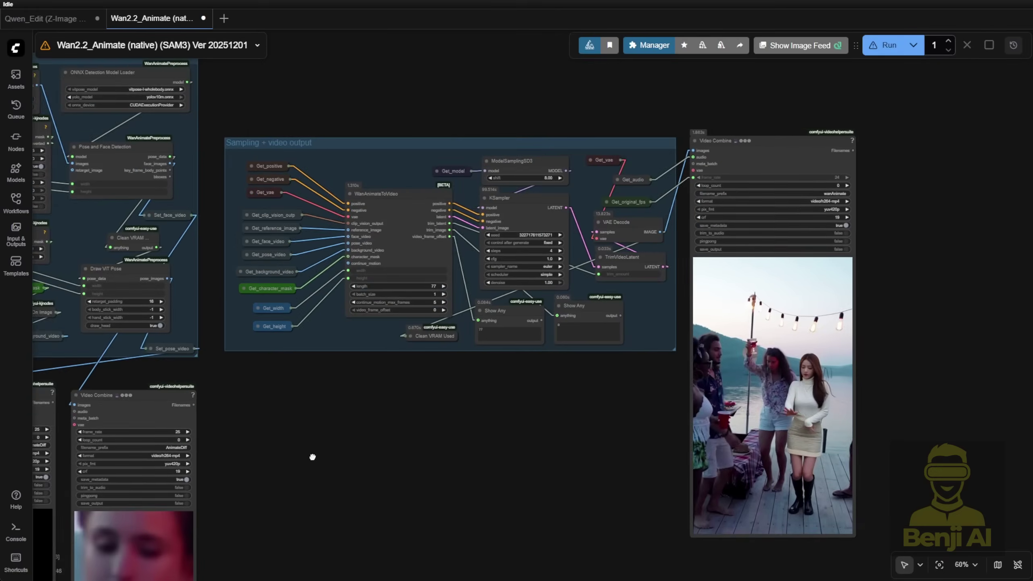
{"action": "left_click_drag", "start_coordinate": [311, 454], "coordinate": [242, 430]}
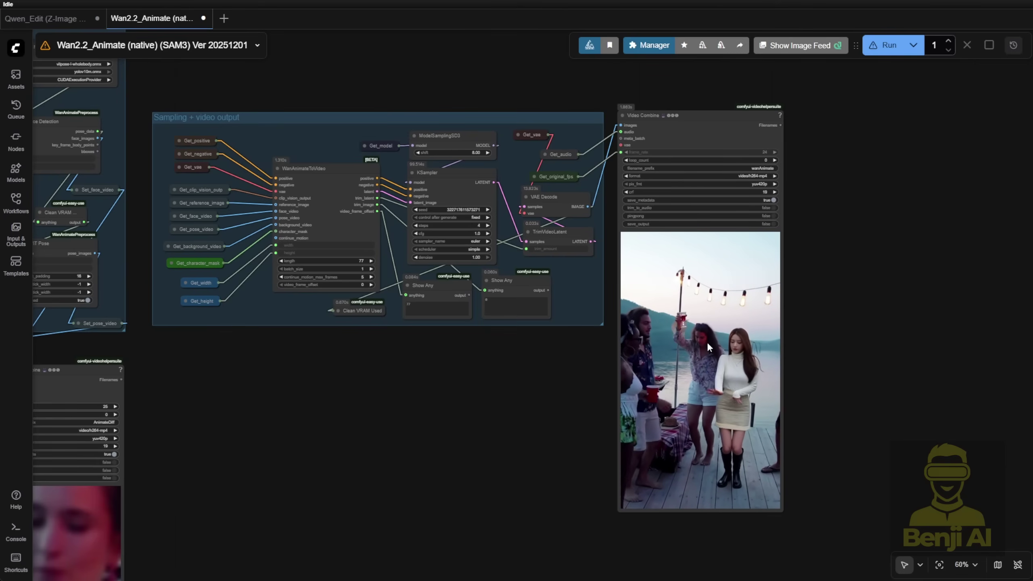
Step: Examine the final character-replacement video, then compare the multi-person object IDs in the Set Segmentation group with the tracked-person video
{"action": "scroll", "coordinate": [726, 389], "scroll_direction": "up", "scroll_amount": 4}
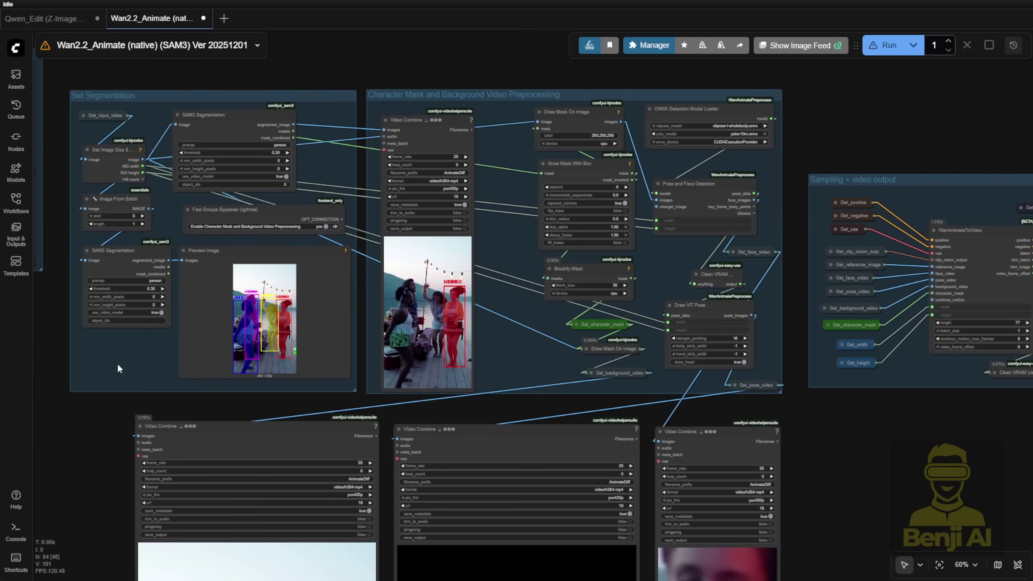
{"action": "scroll", "coordinate": [117, 364], "scroll_direction": "up", "scroll_amount": 10}
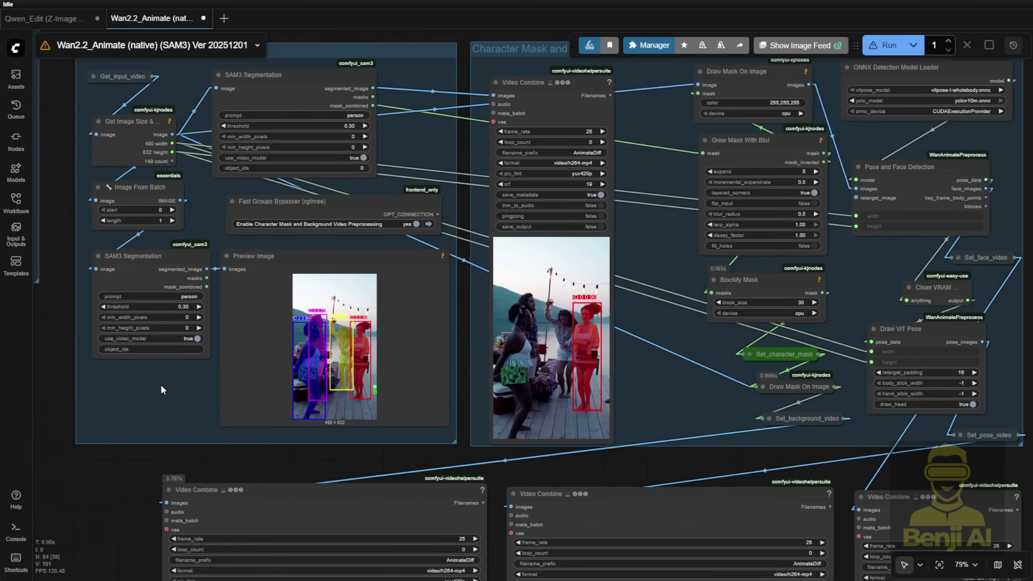
{"action": "left_click_drag", "start_coordinate": [161, 390], "coordinate": [164, 435]}
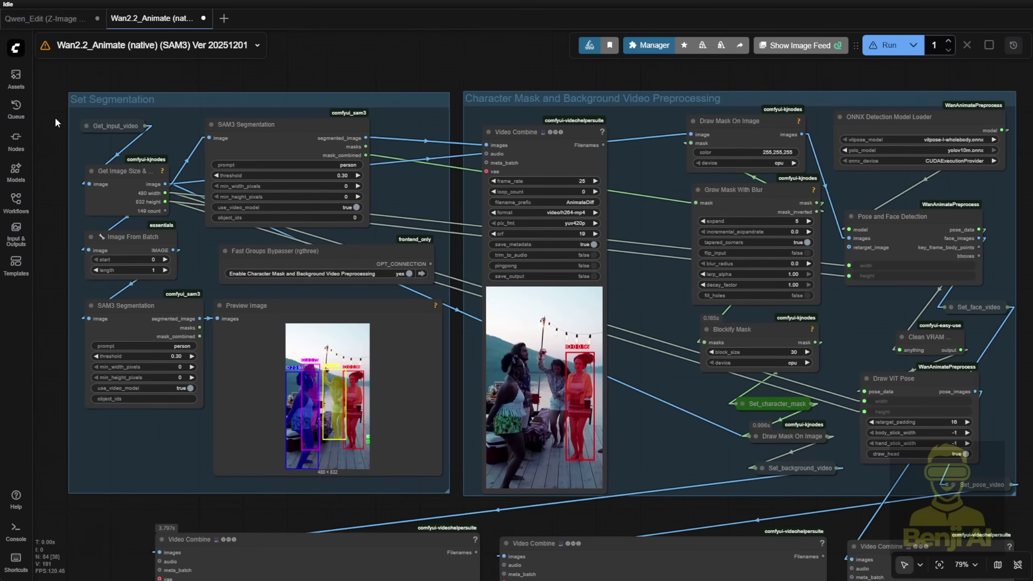
{"action": "scroll", "coordinate": [333, 424], "scroll_direction": "up", "scroll_amount": 4}
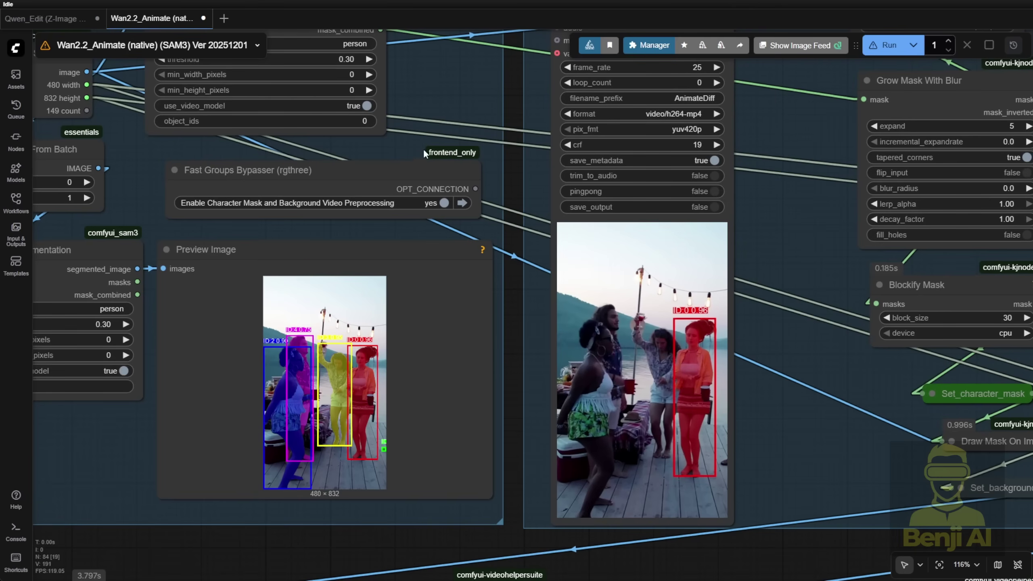
{"action": "left_click_drag", "start_coordinate": [426, 81], "coordinate": [560, 148]}
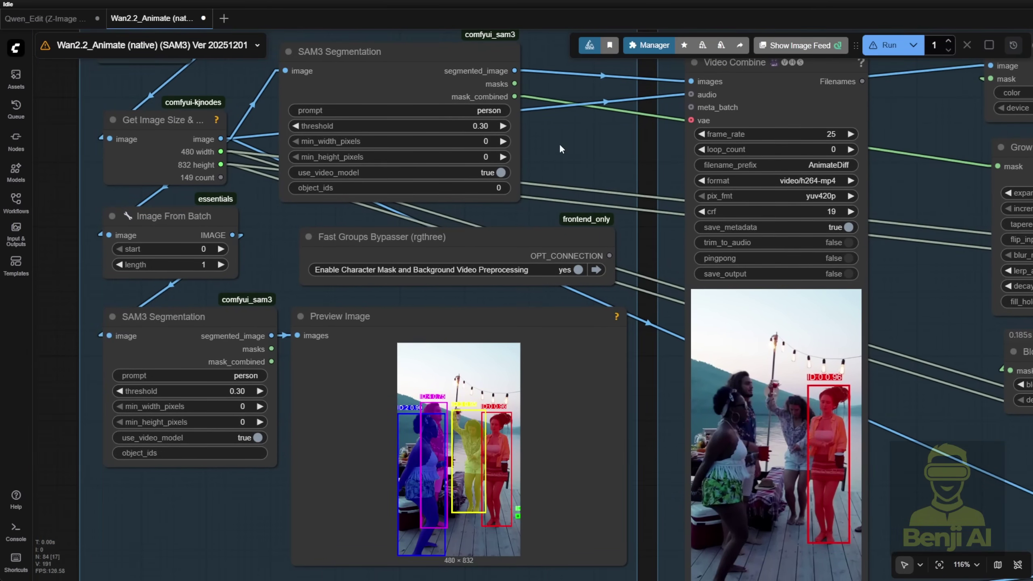
{"action": "left_click", "coordinate": [409, 83]}
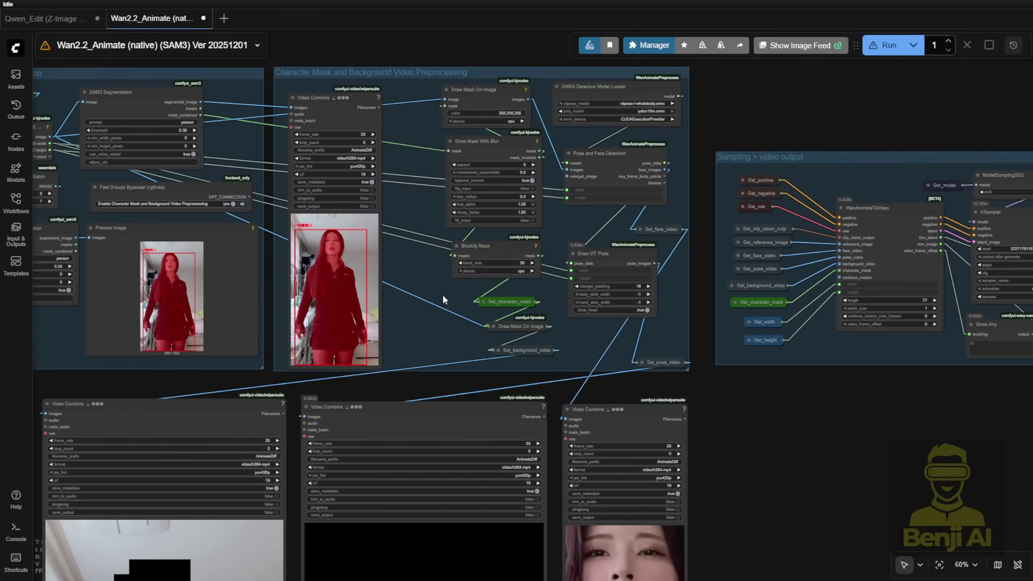
Step: Examine the single-person segmentation setup: the empty object_ids field, the person's ID label in the Preview Image node, and the tracked video
{"action": "scroll", "coordinate": [422, 287], "scroll_direction": "up", "scroll_amount": 4}
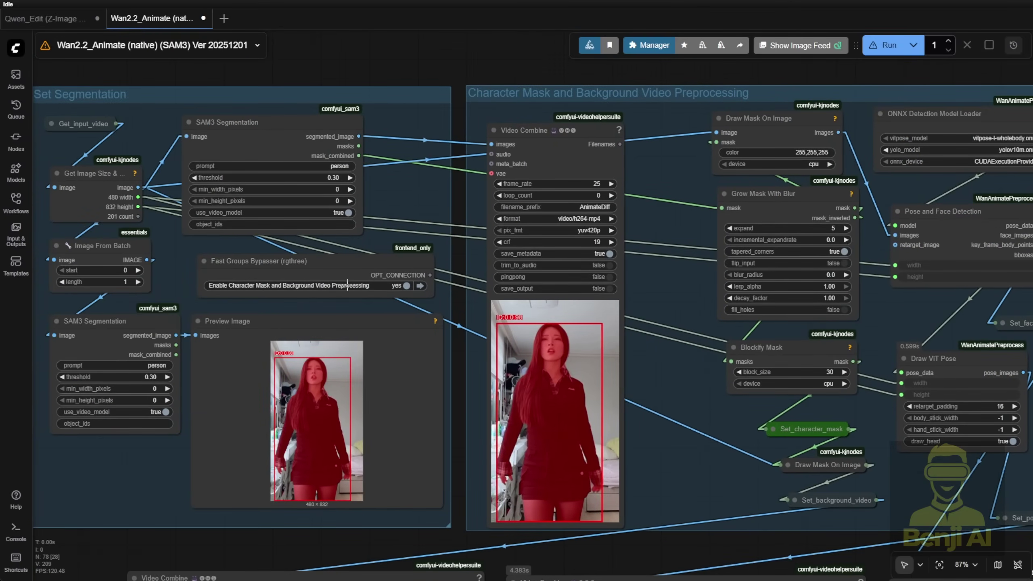
{"action": "scroll", "coordinate": [313, 258], "scroll_direction": "up", "scroll_amount": 2}
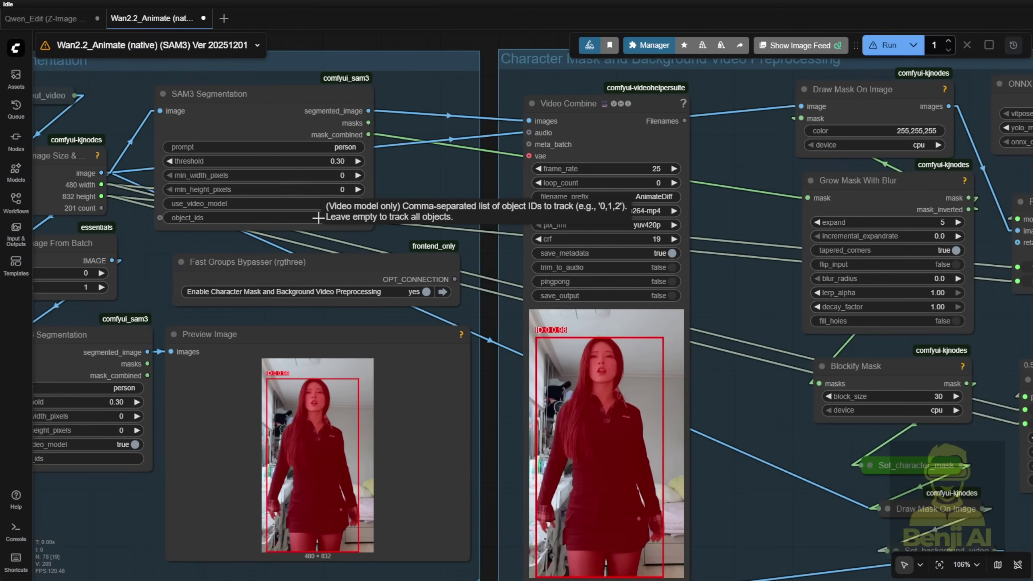
{"action": "scroll", "coordinate": [293, 392], "scroll_direction": "up", "scroll_amount": 4}
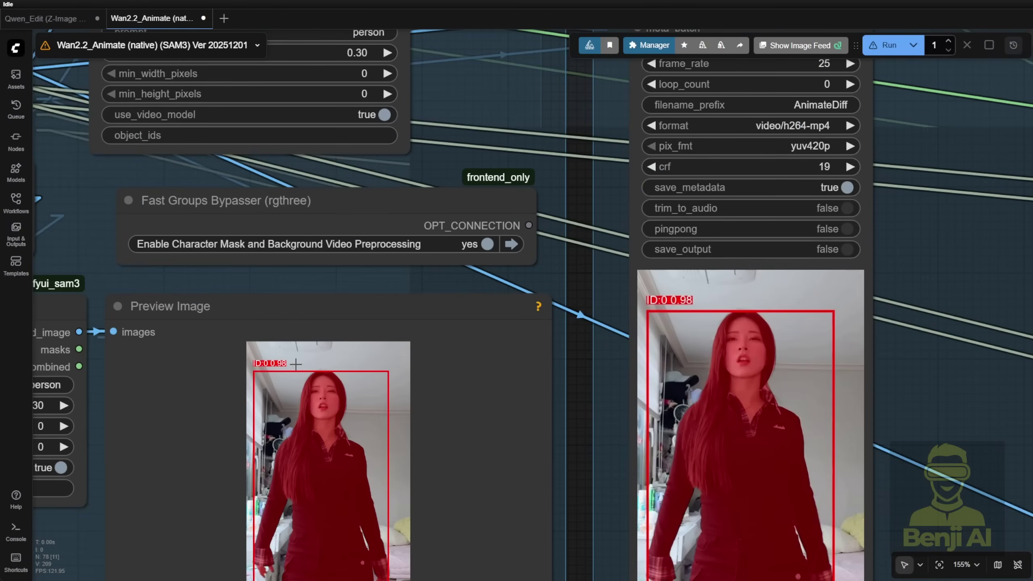
{"action": "scroll", "coordinate": [344, 118], "scroll_direction": "down", "scroll_amount": 1}
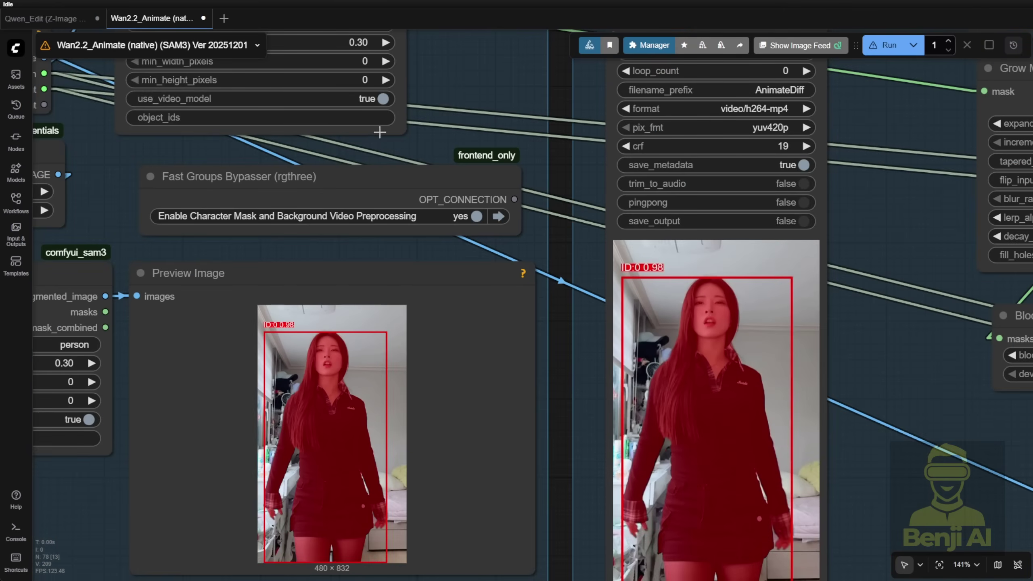
{"action": "scroll", "coordinate": [357, 223], "scroll_direction": "down", "scroll_amount": 10}
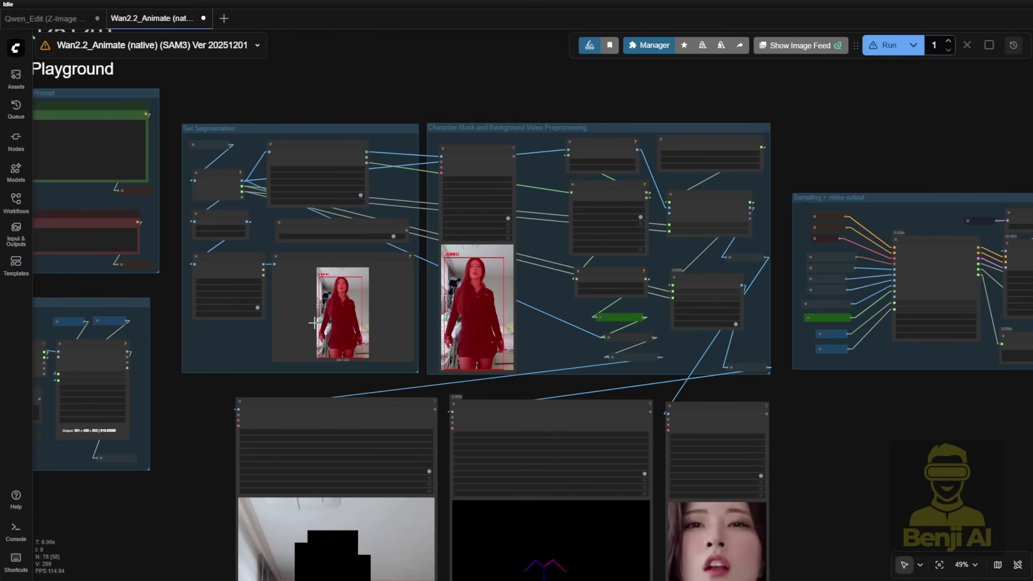
{"action": "scroll", "coordinate": [370, 126], "scroll_direction": "up", "scroll_amount": 5}
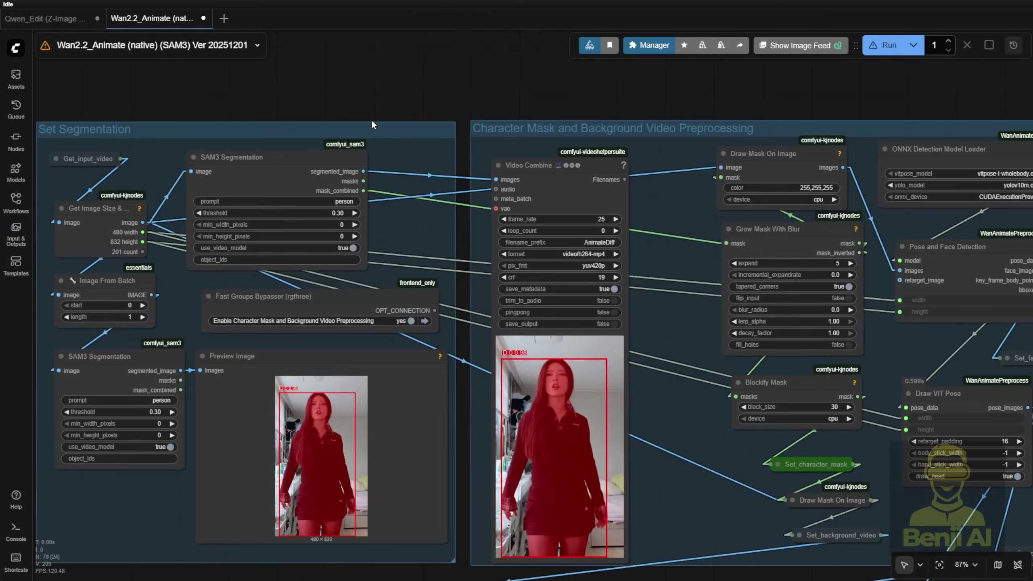